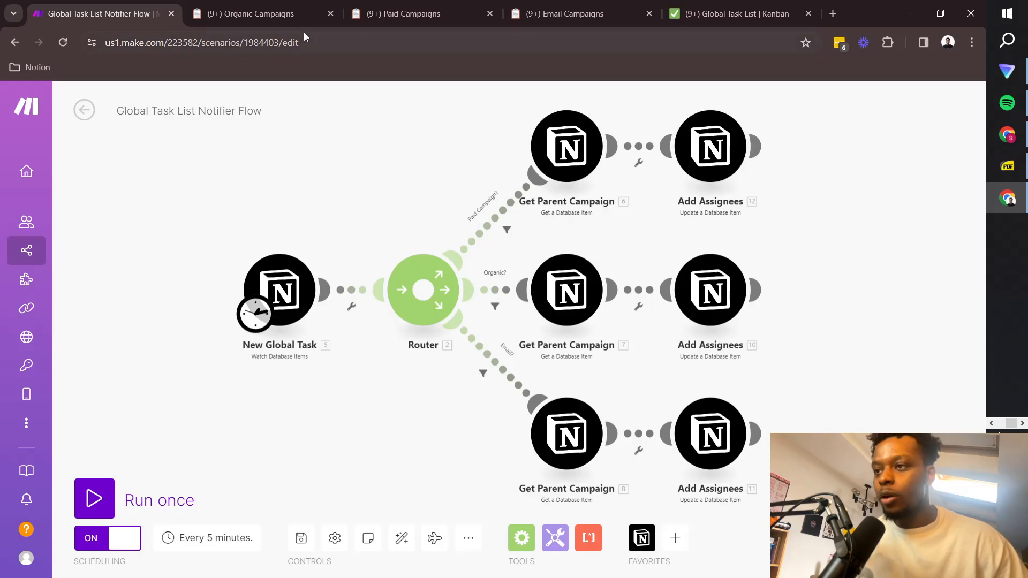
Look through the Organic, Paid and Email Campaigns boards in Notion, checking the assignees on each campaign card.
left_click(257, 10)
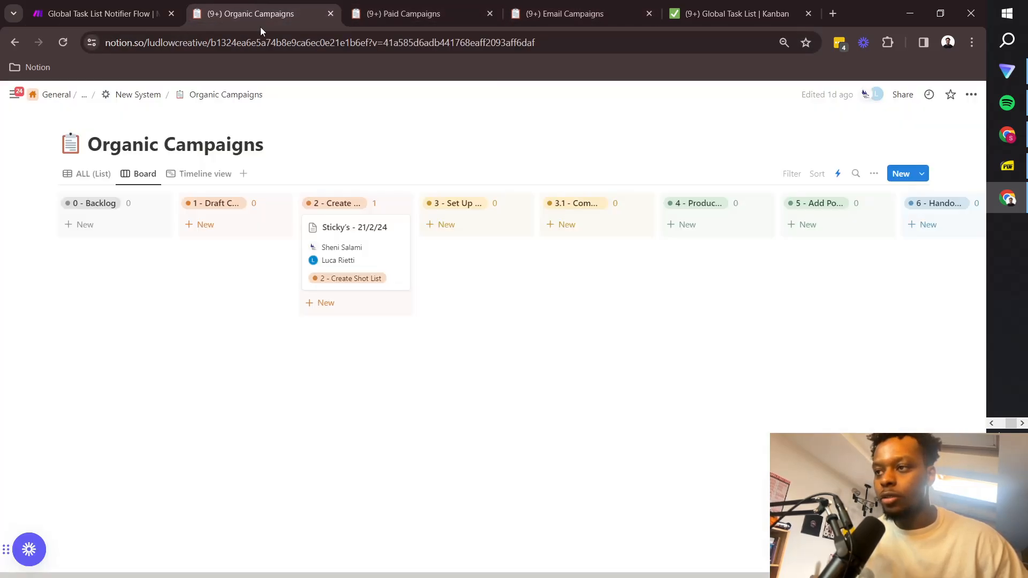
left_click(440, 5)
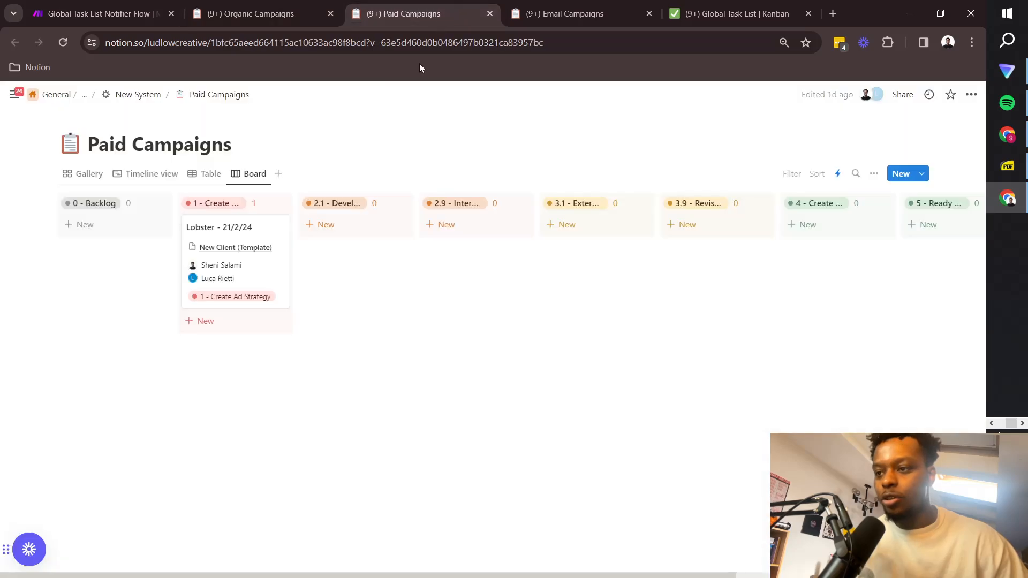
left_click(590, 4)
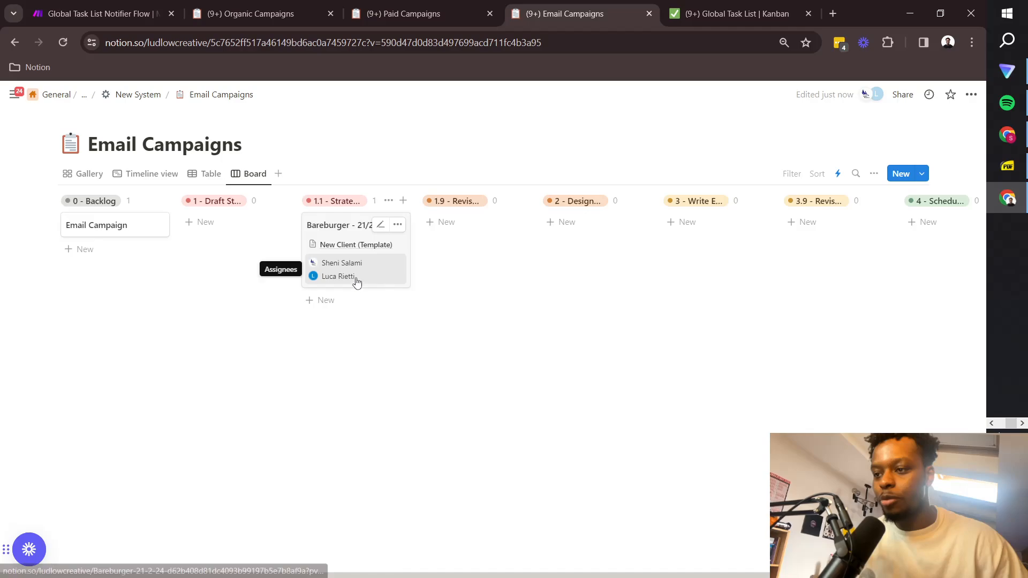
left_click(431, 20)
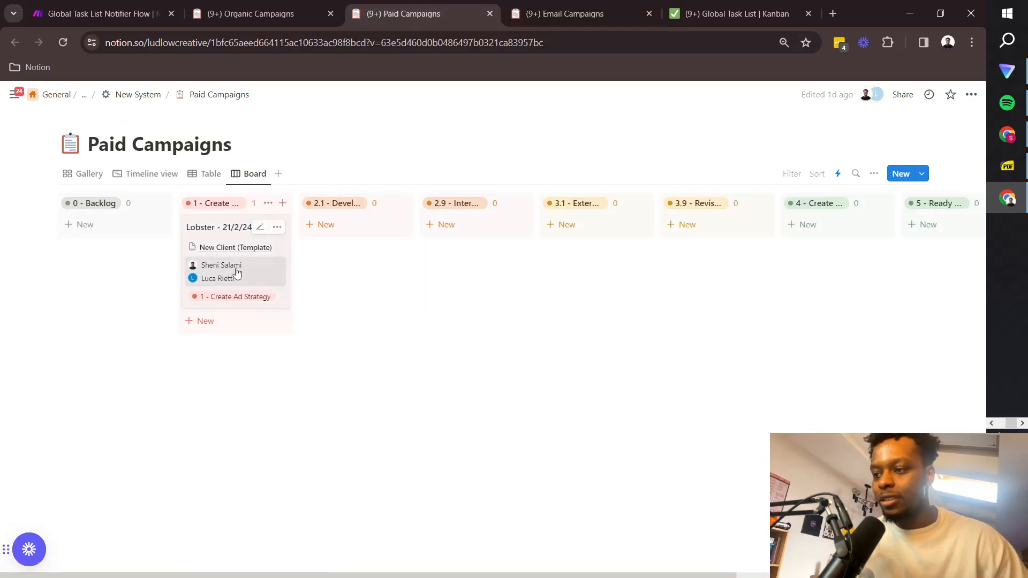
left_click(268, 14)
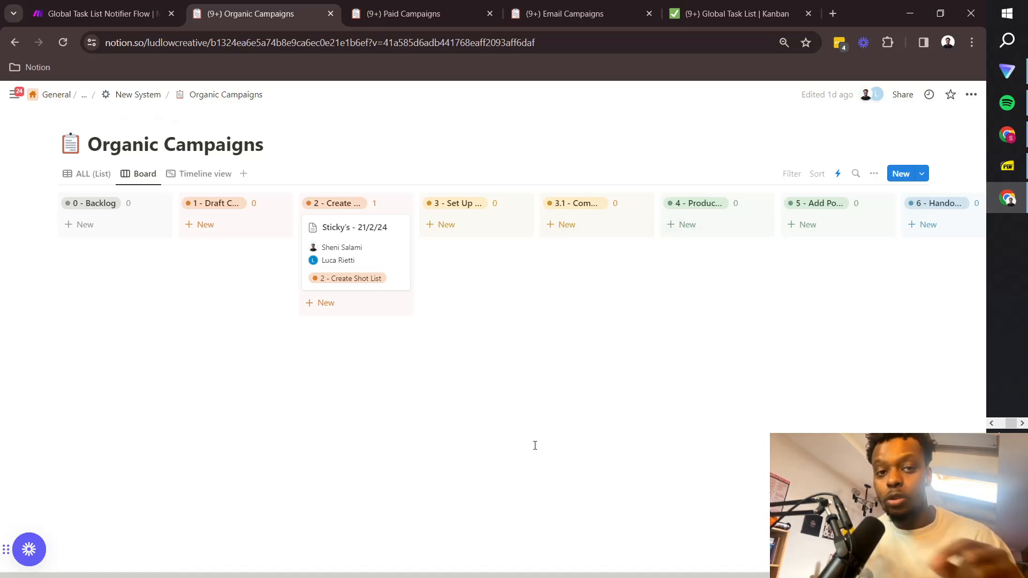
Switch to ClickUp and examine the overdue tasks in the Assigned to me list on the home page.
key("alt+Tab")
left_click(559, 179)
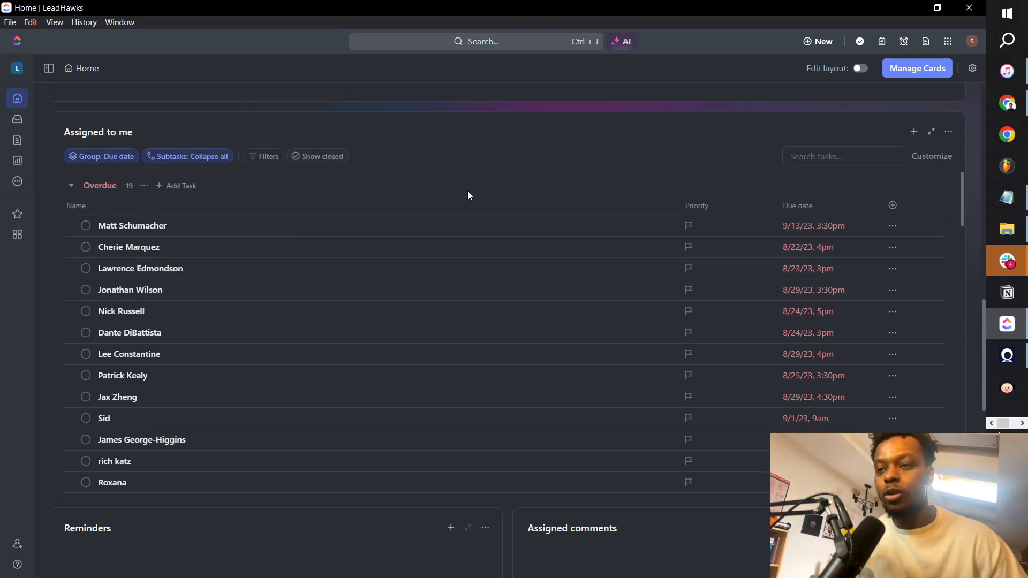
scroll(466, 223, "up", 15)
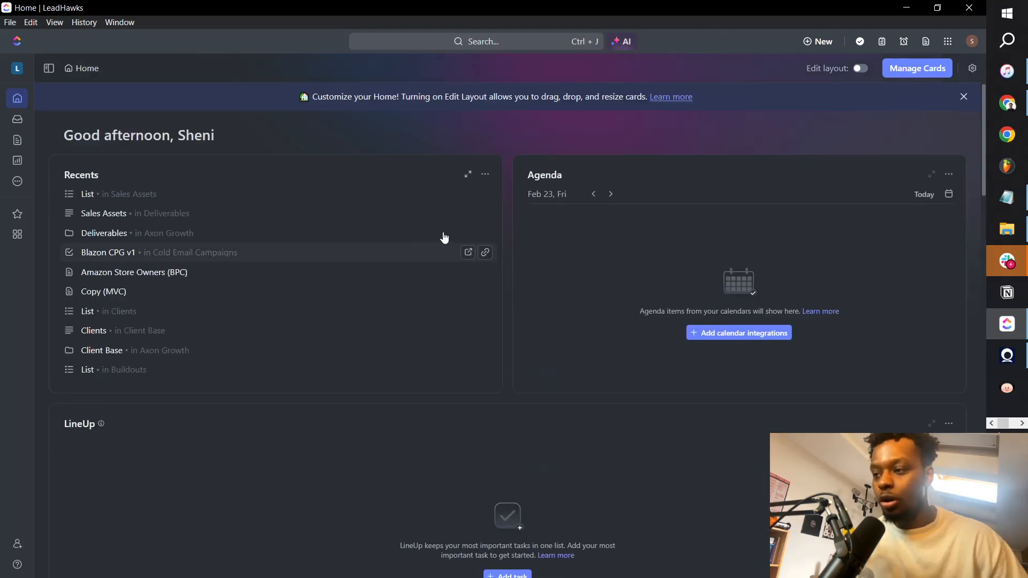
scroll(500, 153, "down", 15)
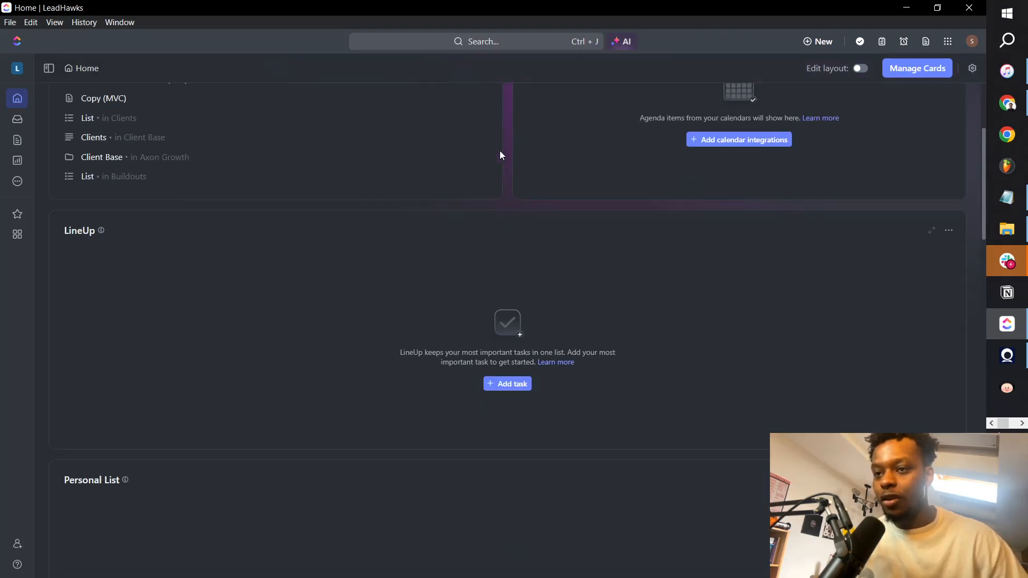
scroll(202, 337, "down", 4)
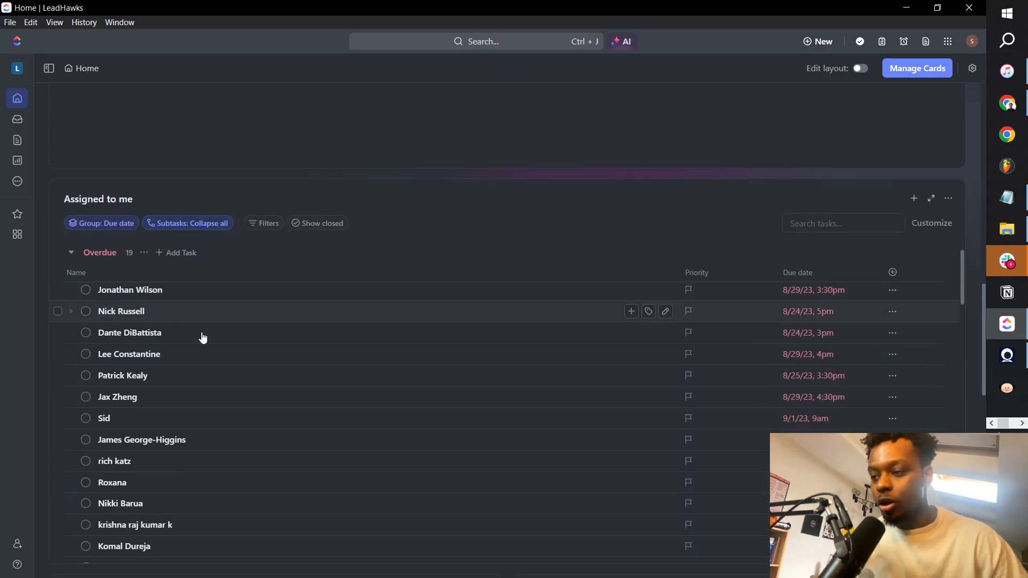
scroll(336, 379, "up", 4)
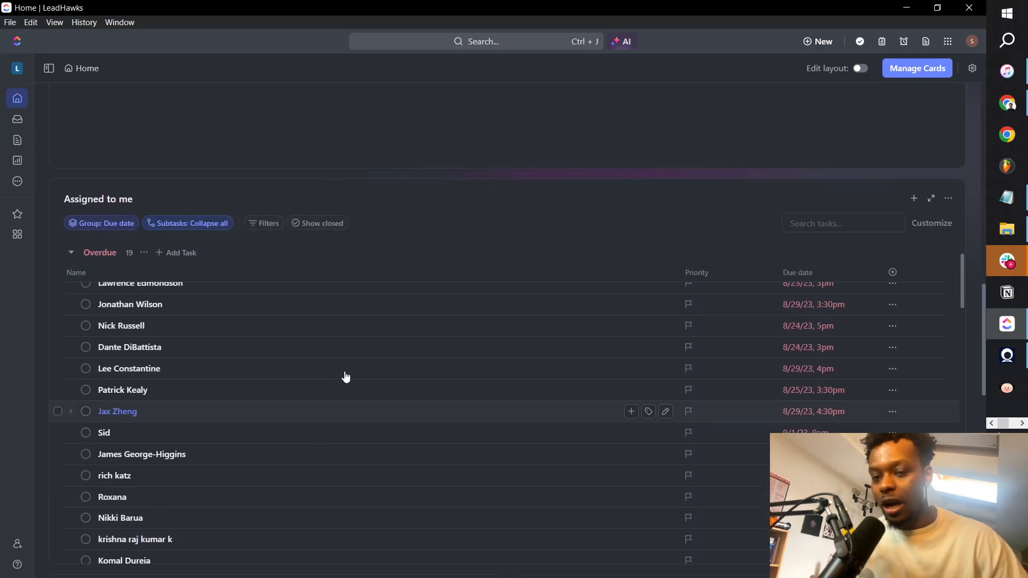
scroll(503, 165, "down", 2)
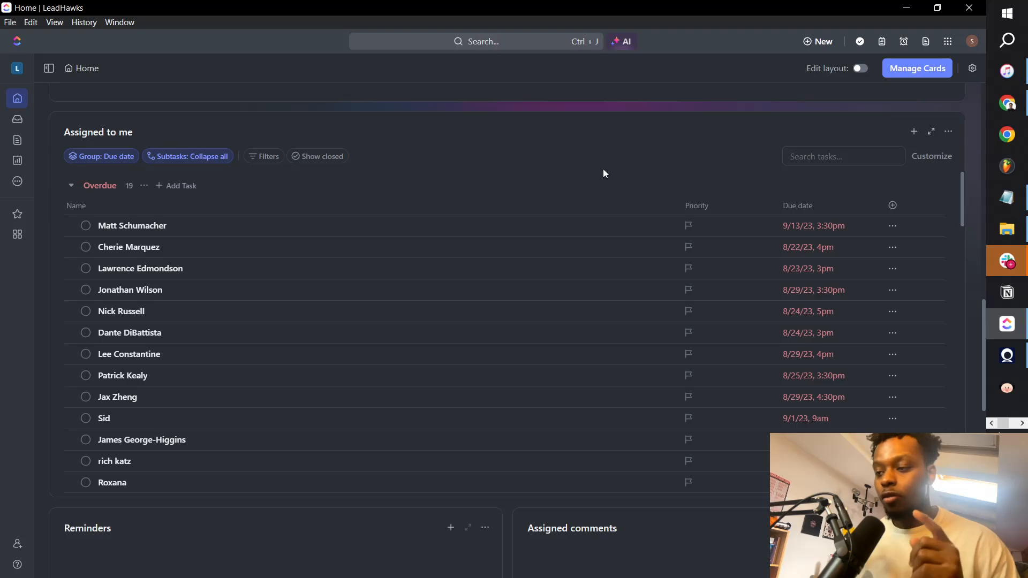
Switch back to the browser and review the Global Task List Notifier Flow scenario and the three campaign boards.
key("alt+Tab")
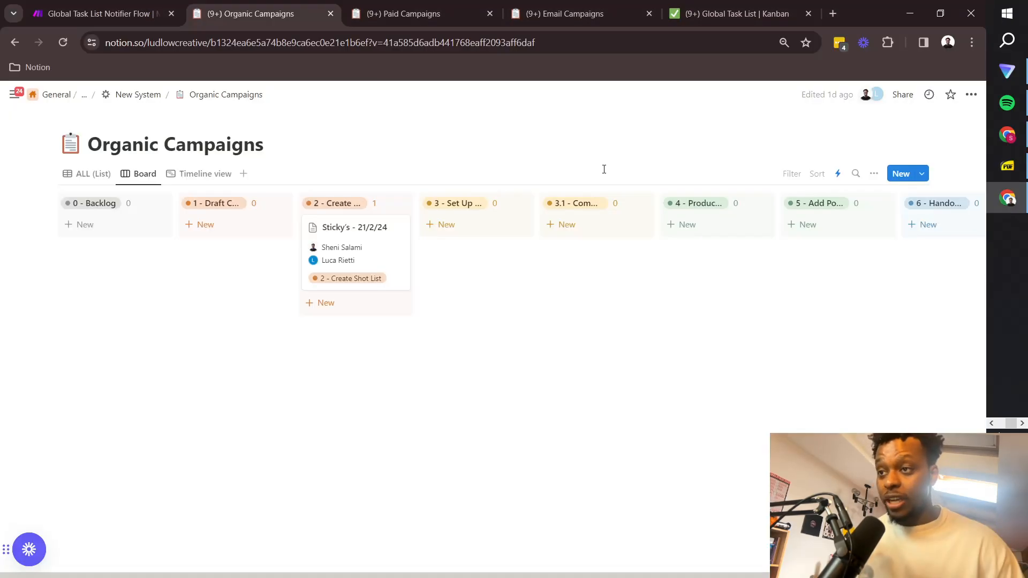
left_click(102, 14)
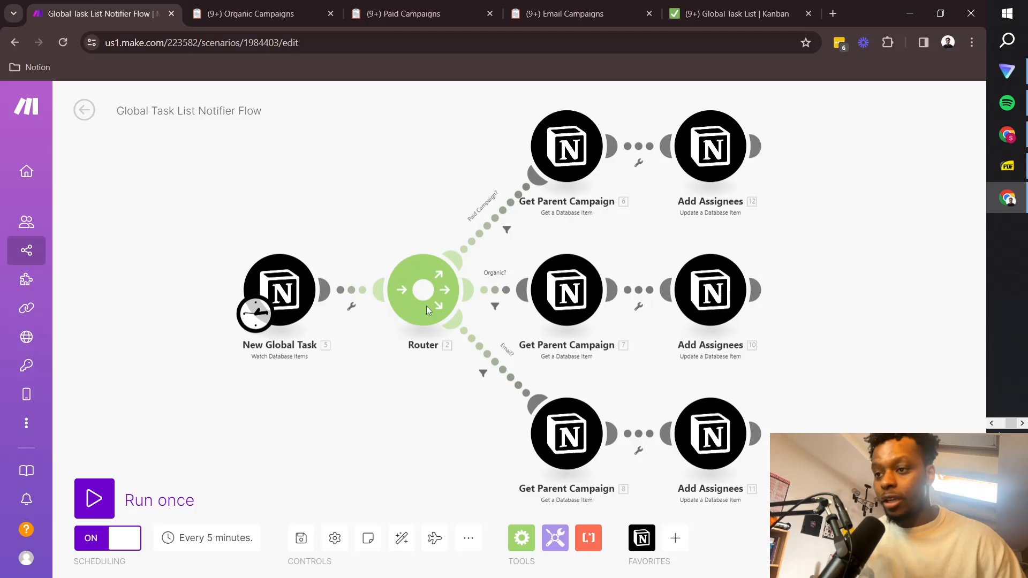
left_click(257, 13)
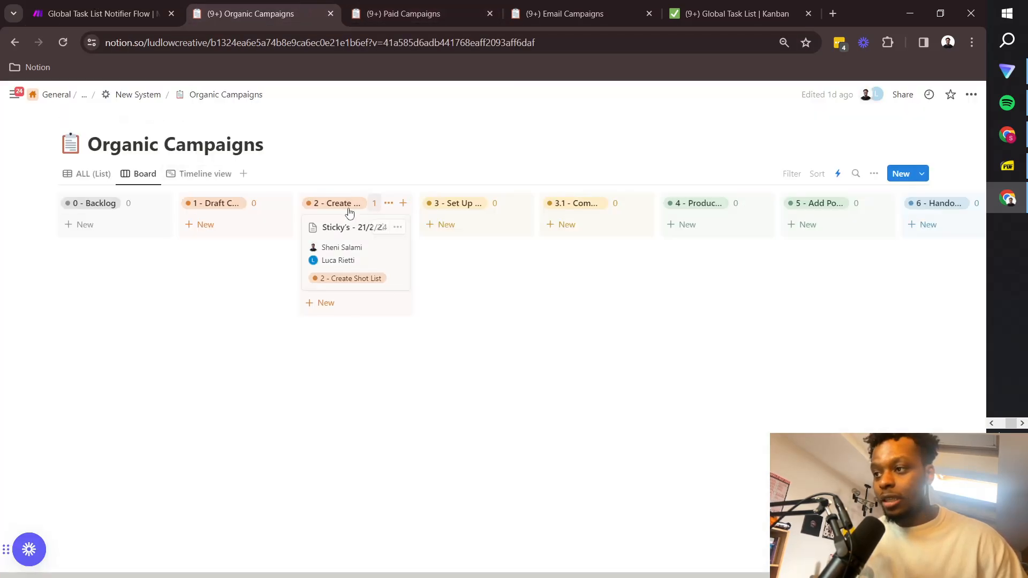
left_click(407, 14)
left_click(565, 14)
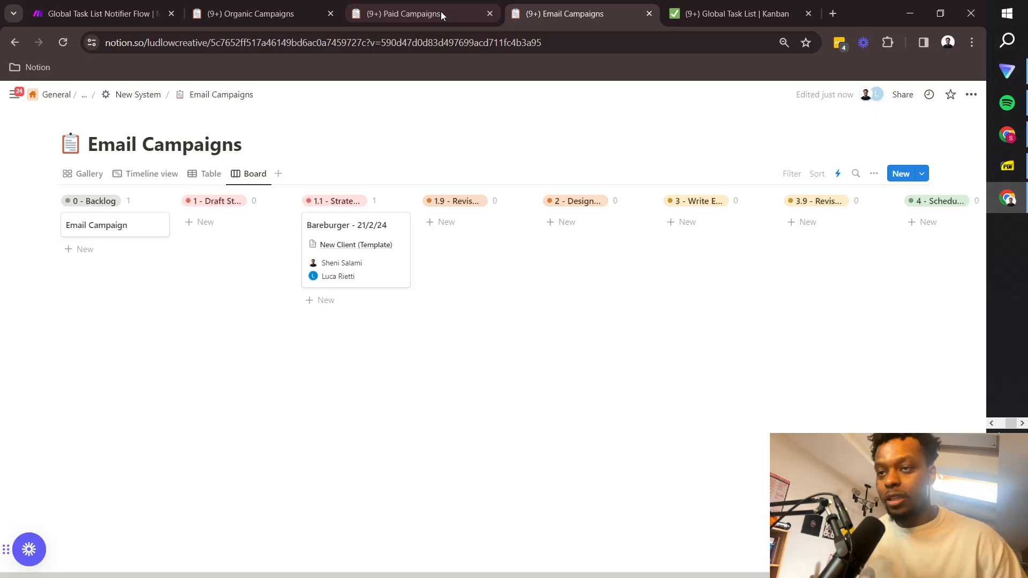
left_click(407, 13)
left_click(257, 13)
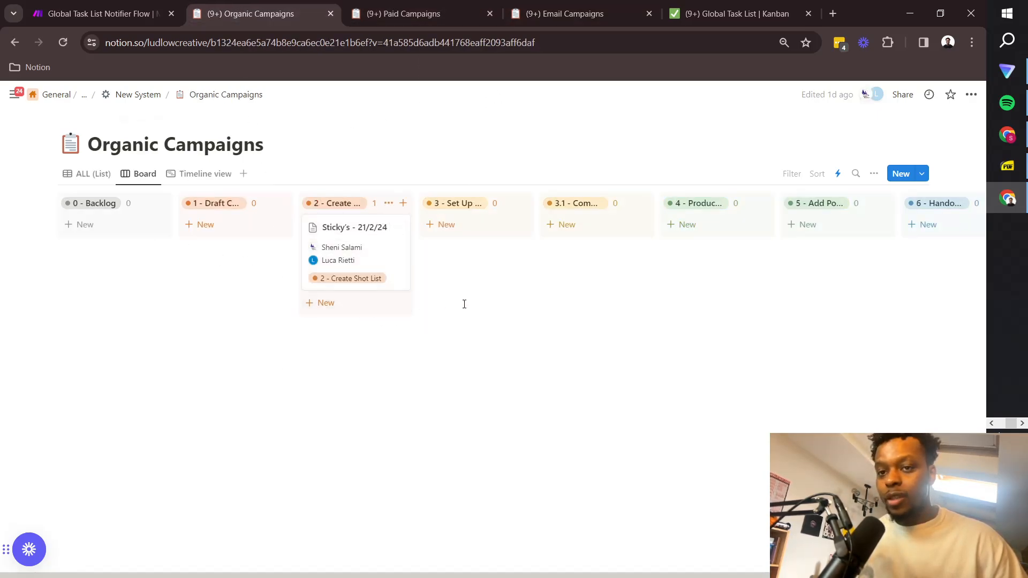
Examine the status columns of the Organic Campaigns board and its list of task-creation automations.
scroll(570, 287, "right", 3)
scroll(570, 287, "left", 3)
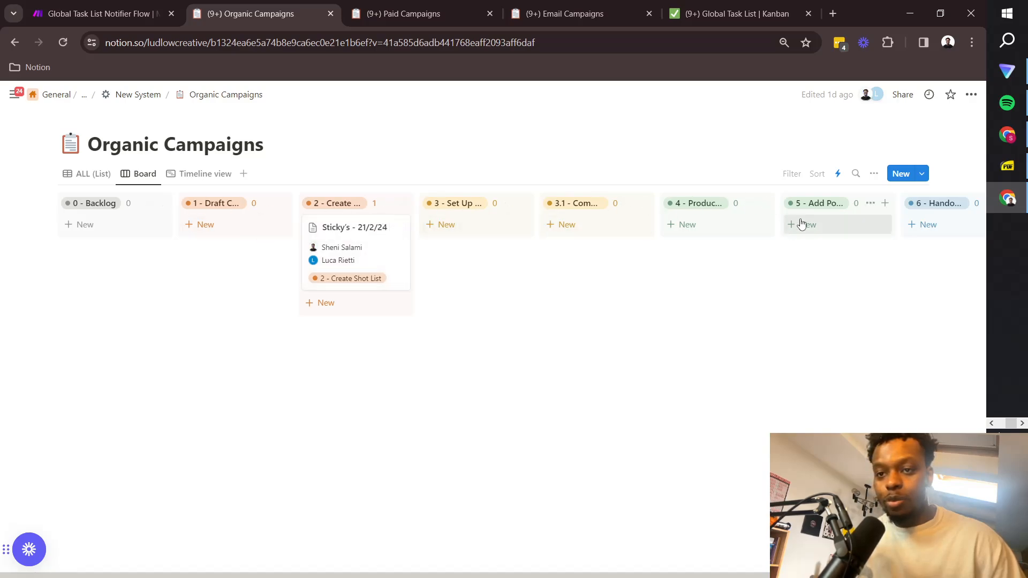
scroll(710, 302, "right", 3)
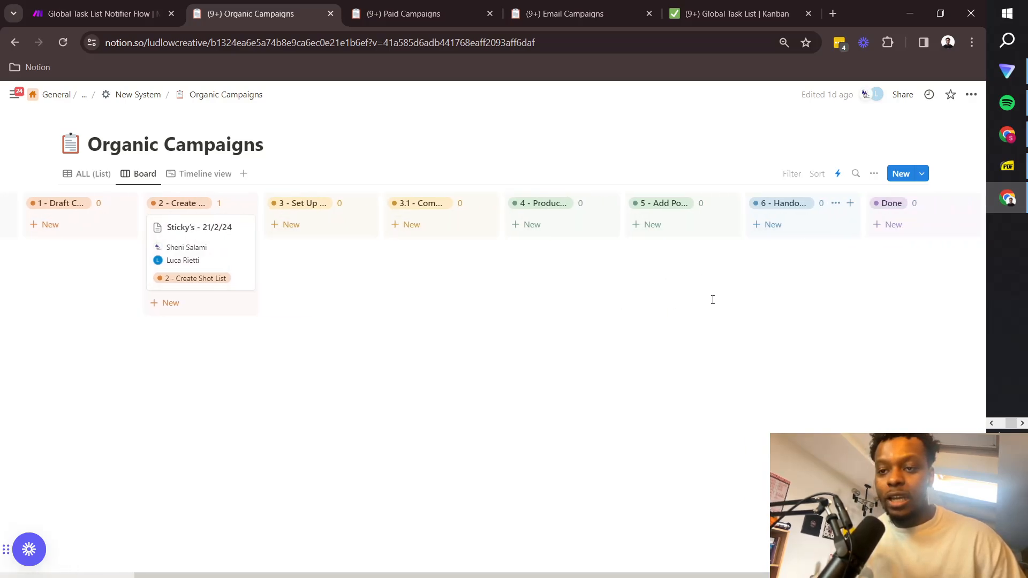
scroll(691, 285, "left", 3)
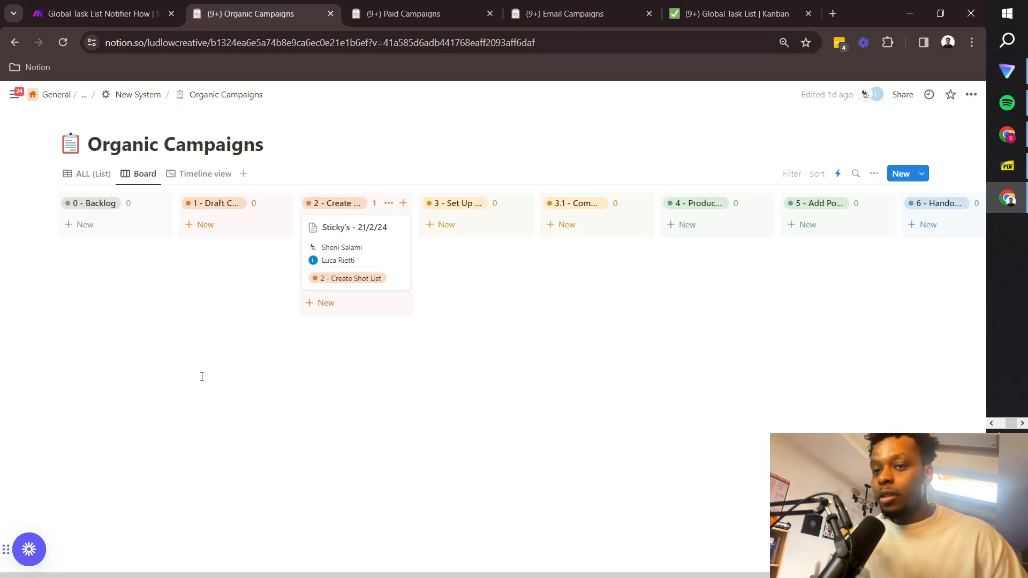
left_click(838, 174)
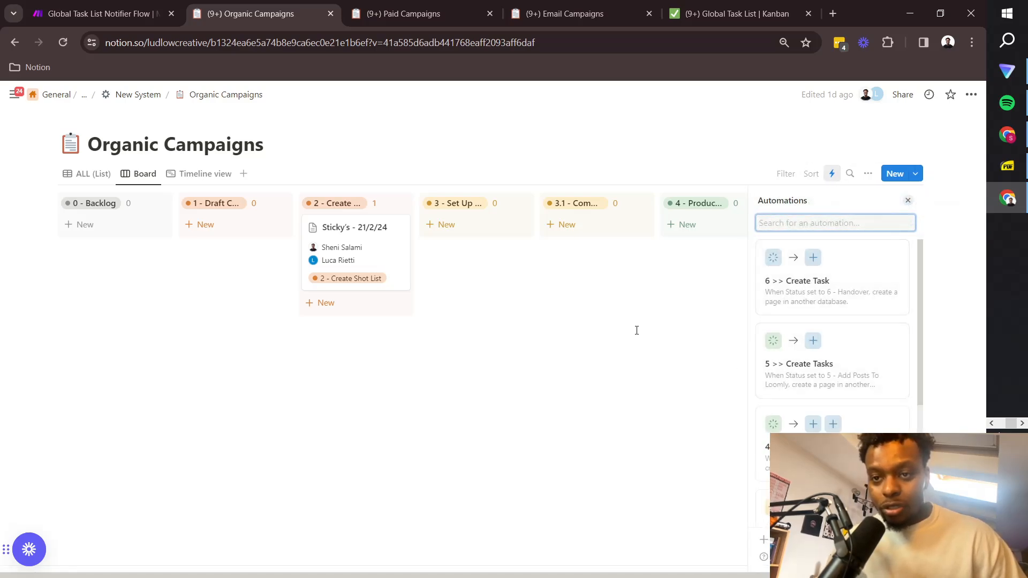
scroll(852, 427, "down", 4)
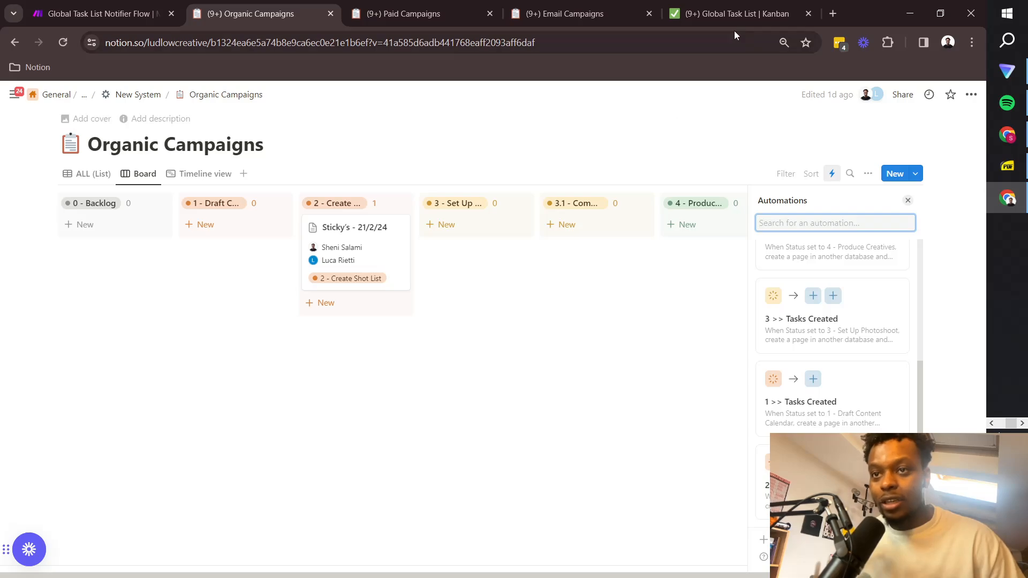
Compare the tasks on the Global Task List Kanban board with the campaign on the Organic Campaigns board.
left_click(740, 13)
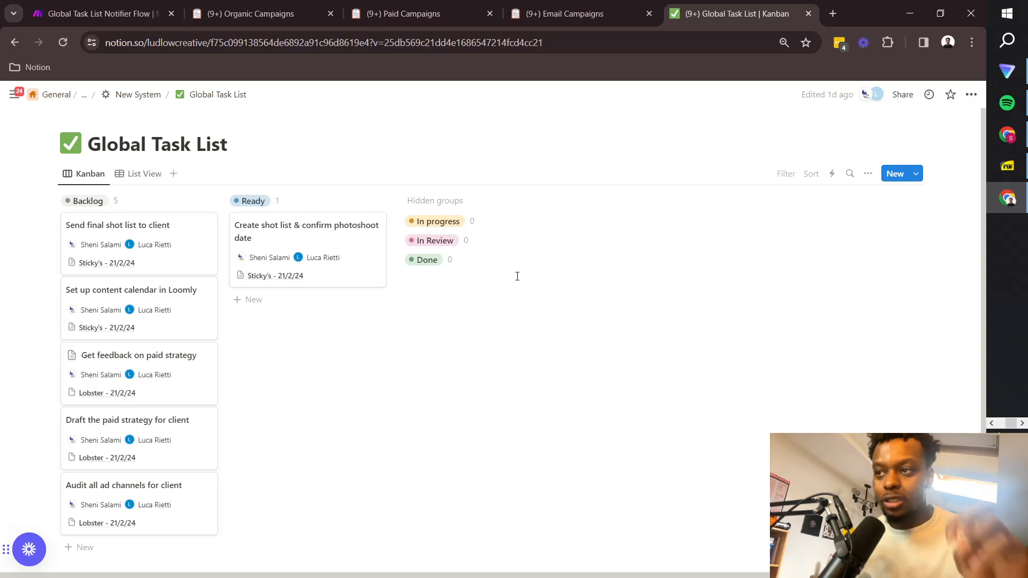
left_click(252, 13)
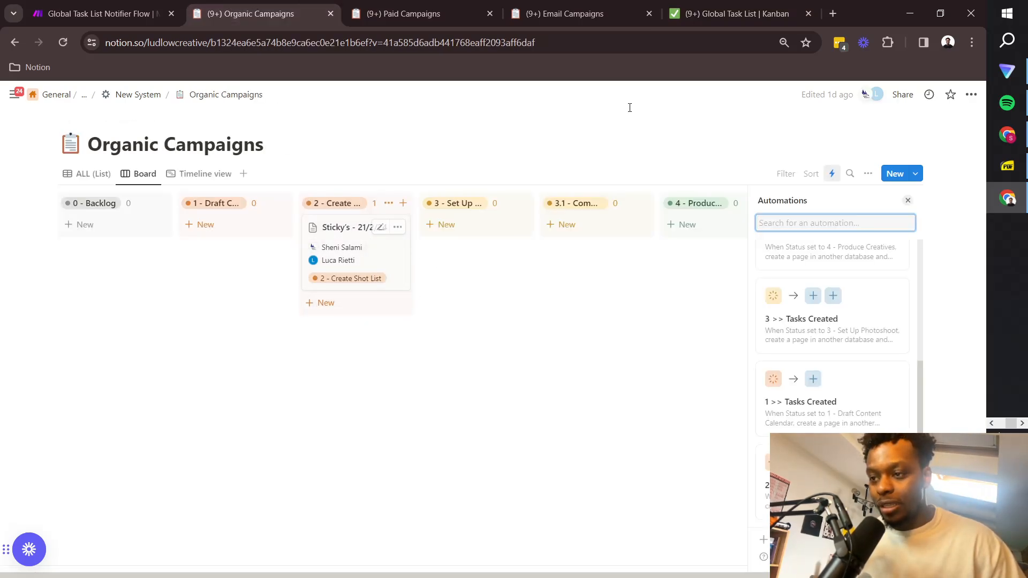
left_click(676, 15)
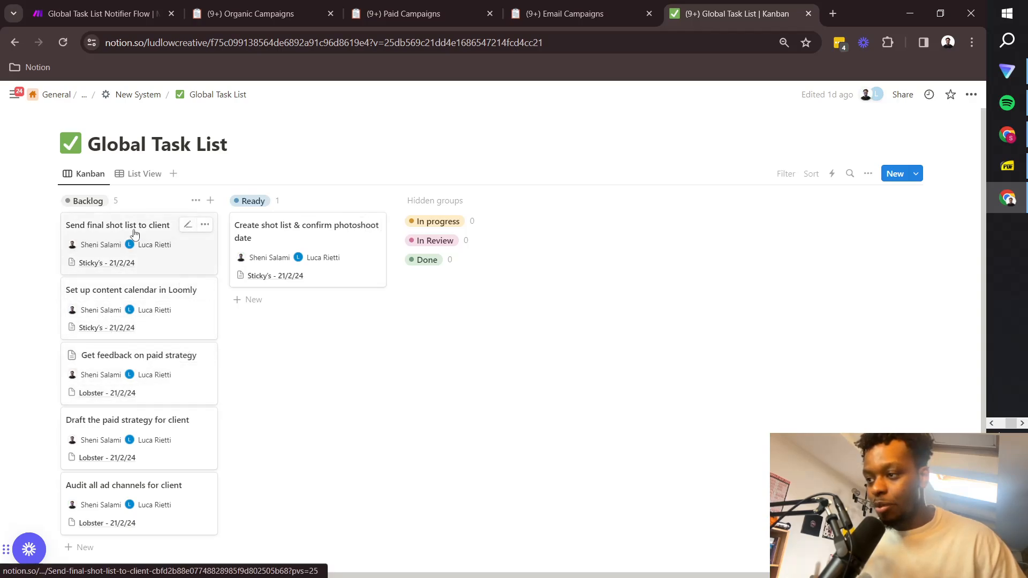
left_click(257, 14)
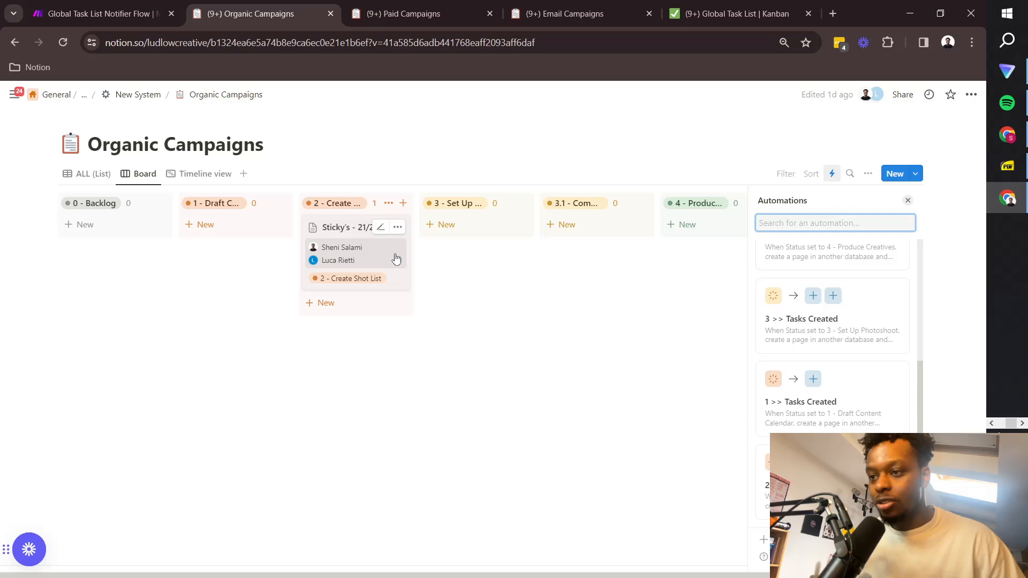
Open the Sticky's - 21/2/24 campaign, check its associated tasks against the Global Task List, and close the campaign page.
left_click(406, 282)
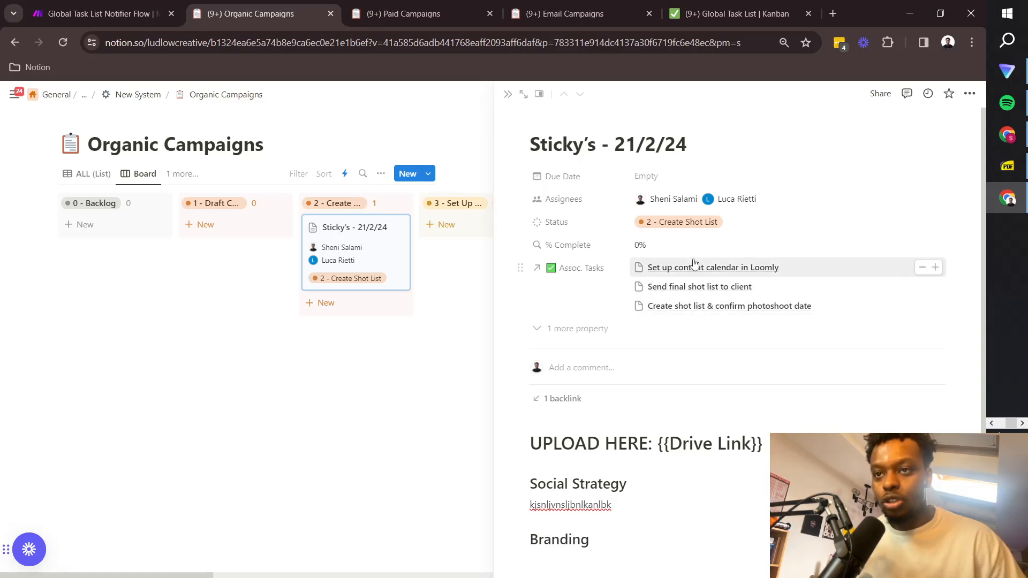
left_click(728, 4)
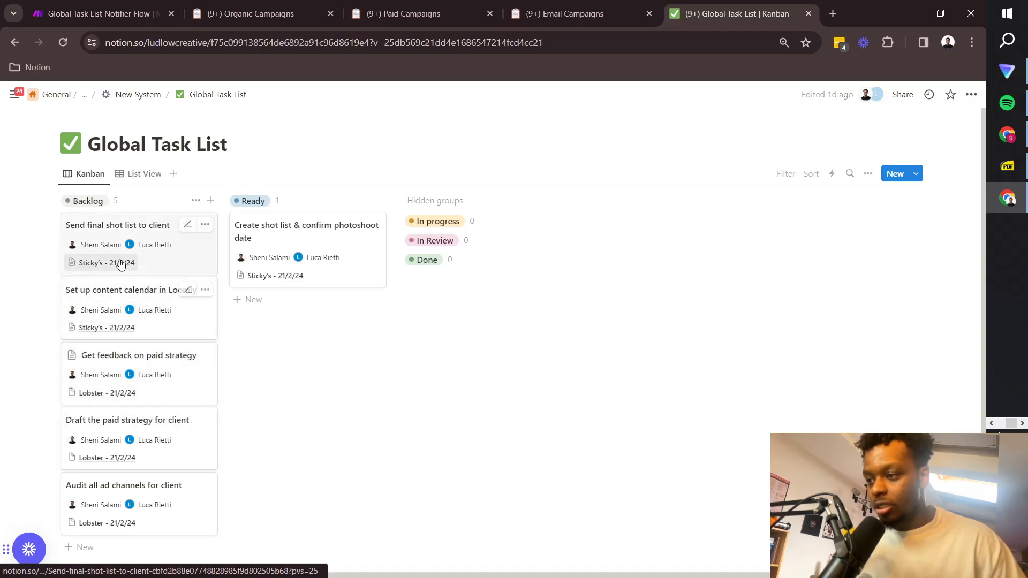
left_click(611, 14)
left_click(263, 14)
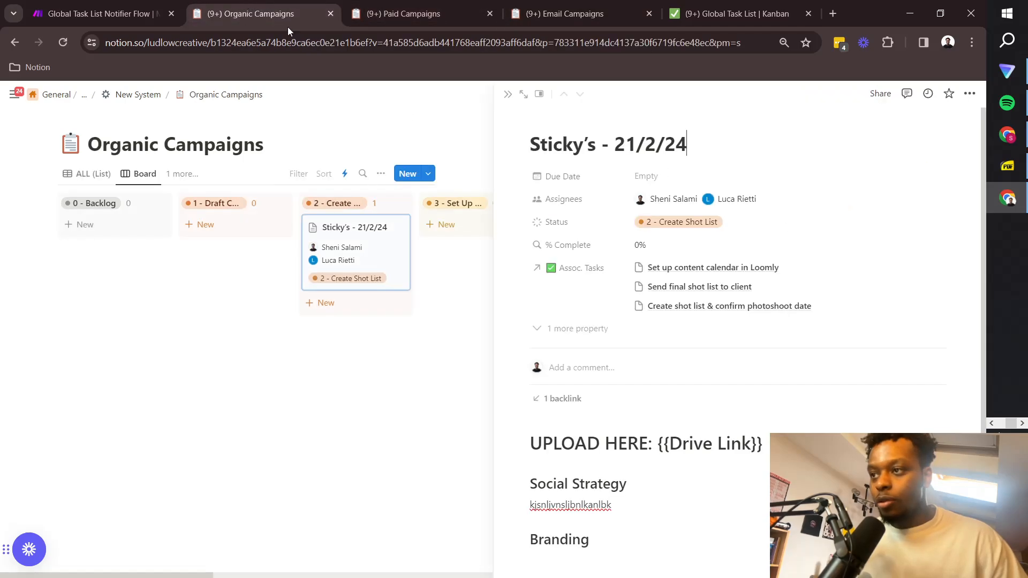
left_click(398, 387)
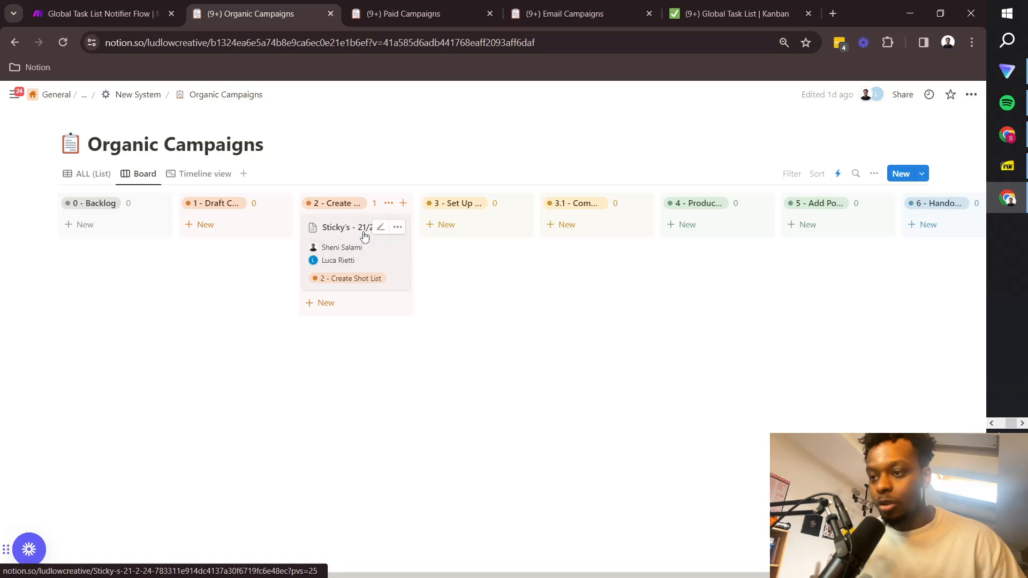
Move the Sticky's - 21/2/24 campaign to the 3 - Set Up Photoshoot status and check the Global Task List for new tasks.
left_click_drag(362, 239, 487, 243)
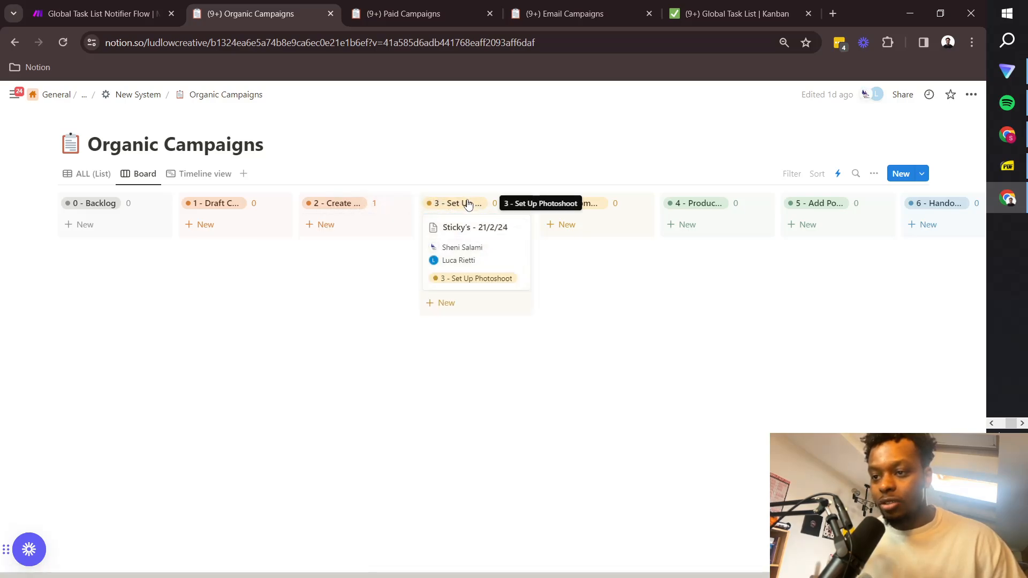
left_click(764, 4)
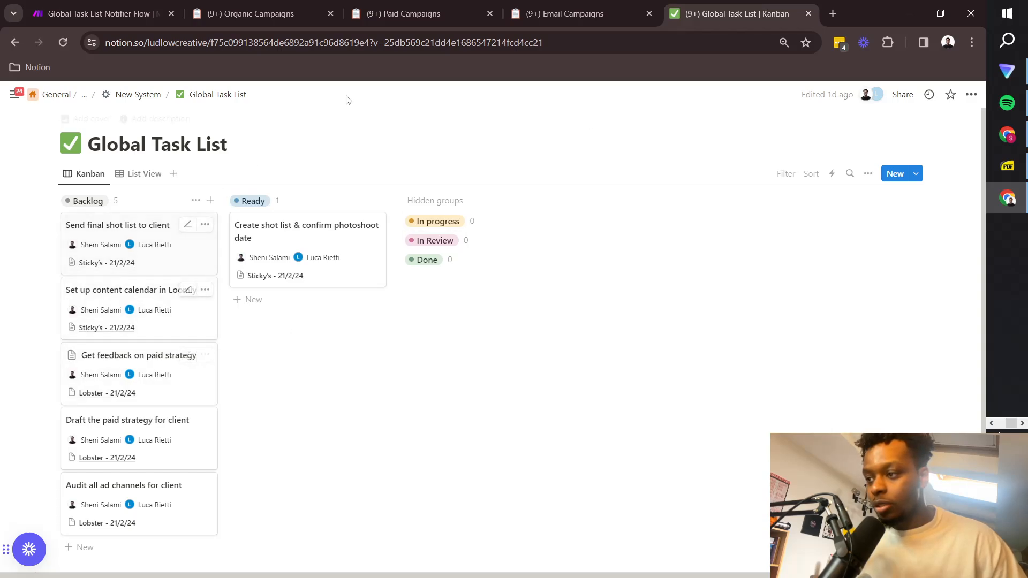
key("Return")
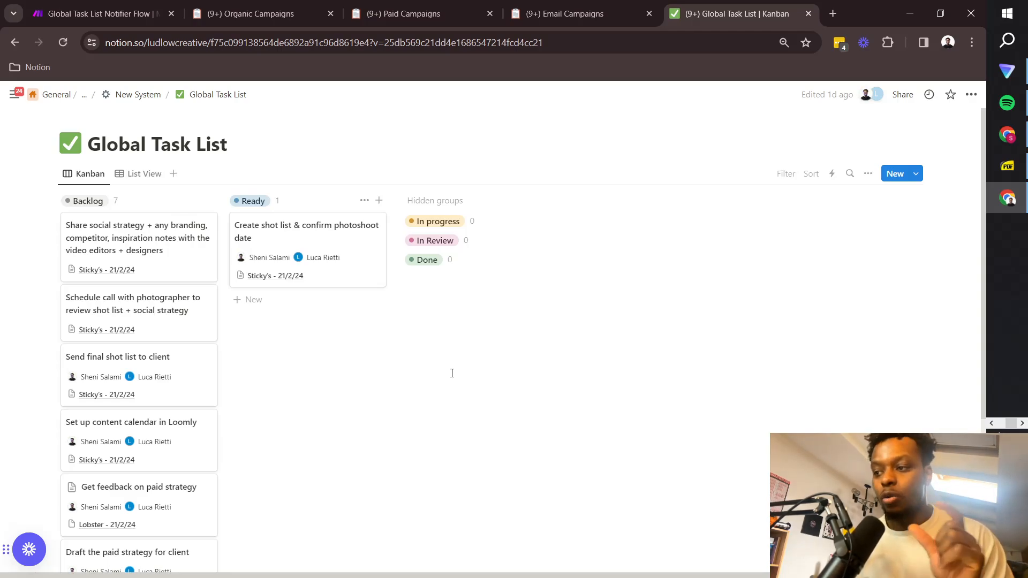
Look at the Assigned to me list in ClickUp again and return to the Global Task List Notifier Flow scenario in Make.
key("alt+Tab")
left_click(402, 201)
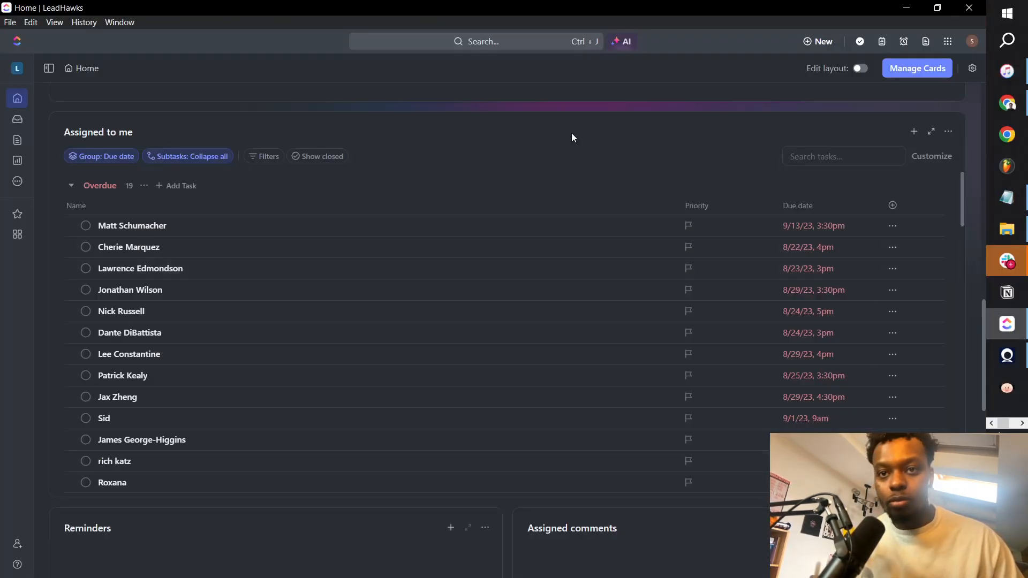
key("alt+Tab")
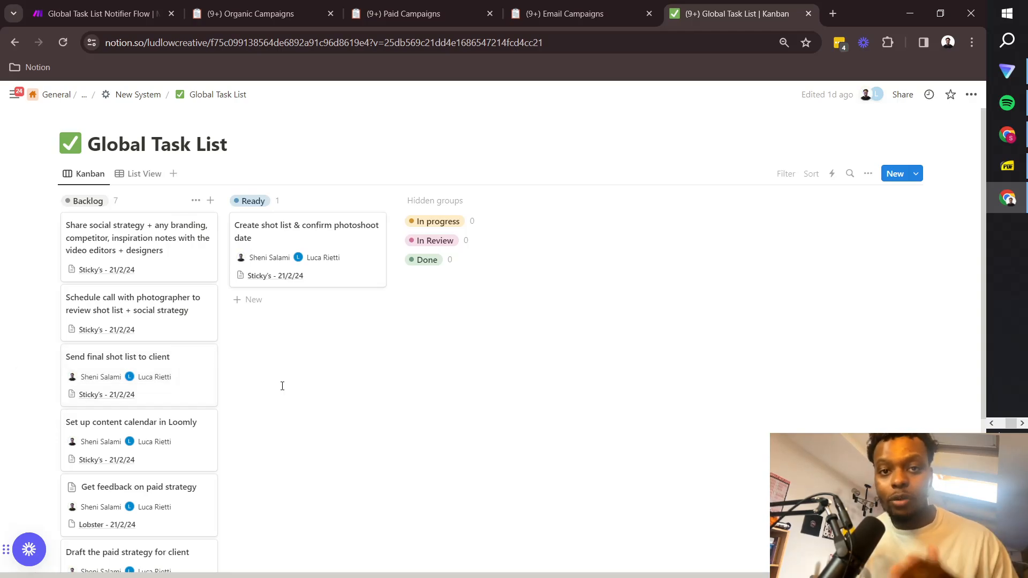
key("ctrl+1")
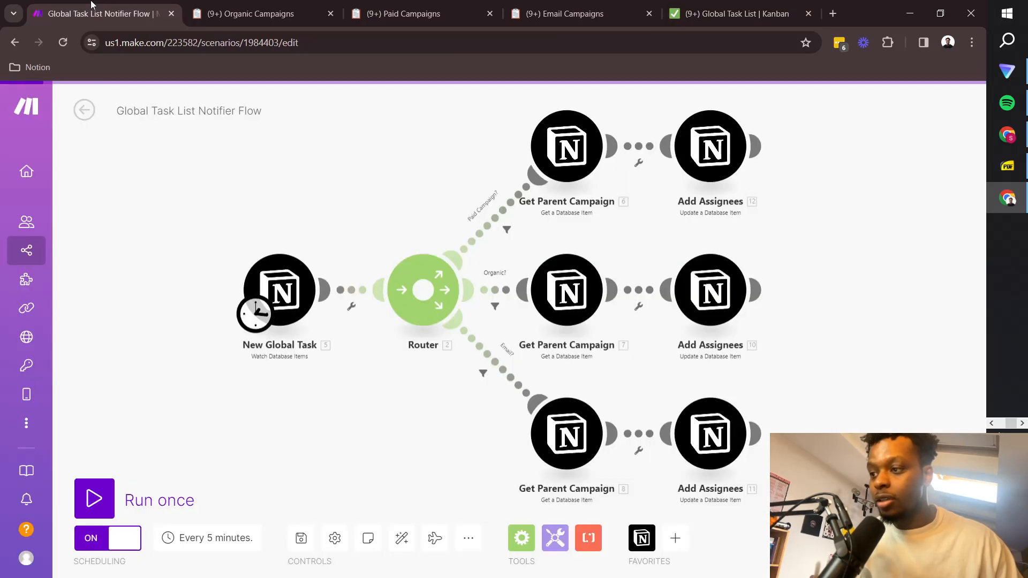
Run the Global Task List Notifier Flow once and open the Share social strategy task in the Global Task List to check its assignees.
left_click(95, 498)
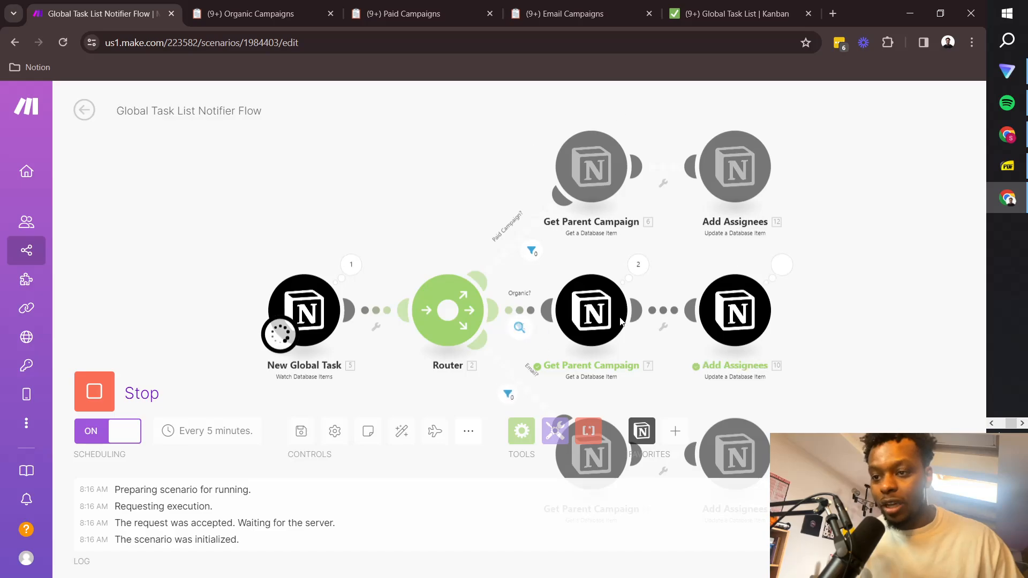
left_click(718, 12)
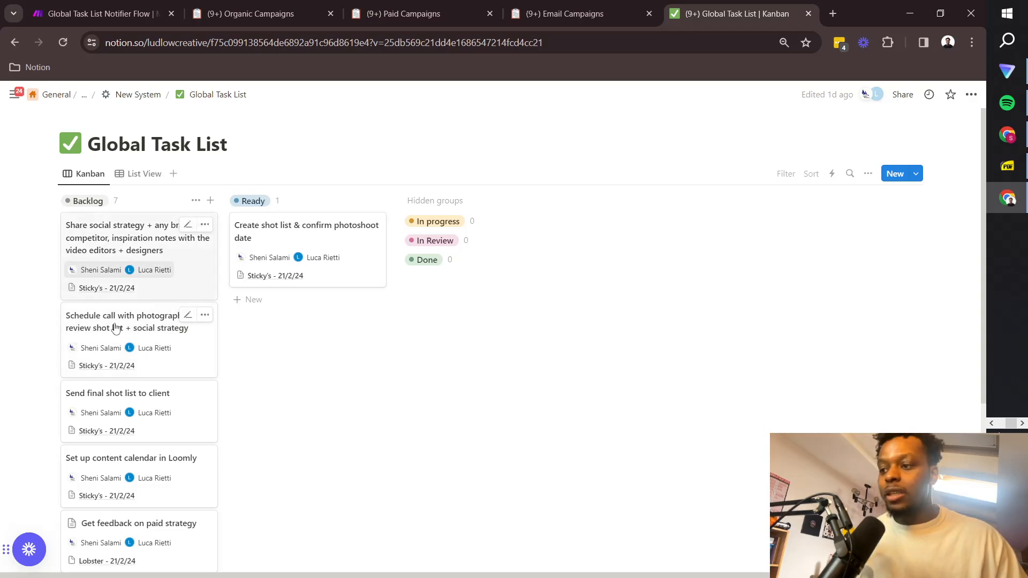
left_click(138, 255)
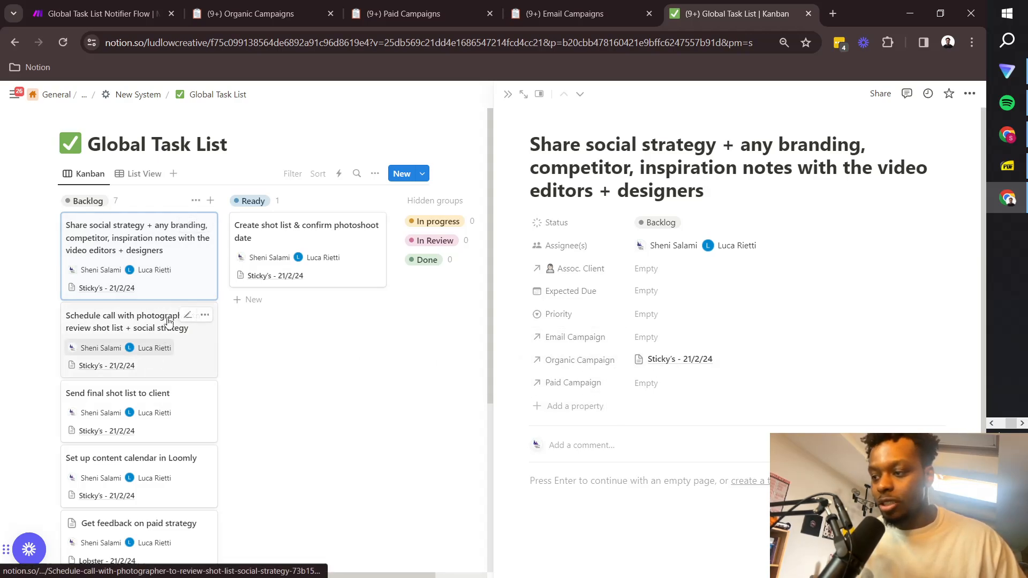
Compare the assignees of the Sticky's - 21/2/24 campaign in Organic Campaigns with those on the Share social strategy task.
left_click(262, 13)
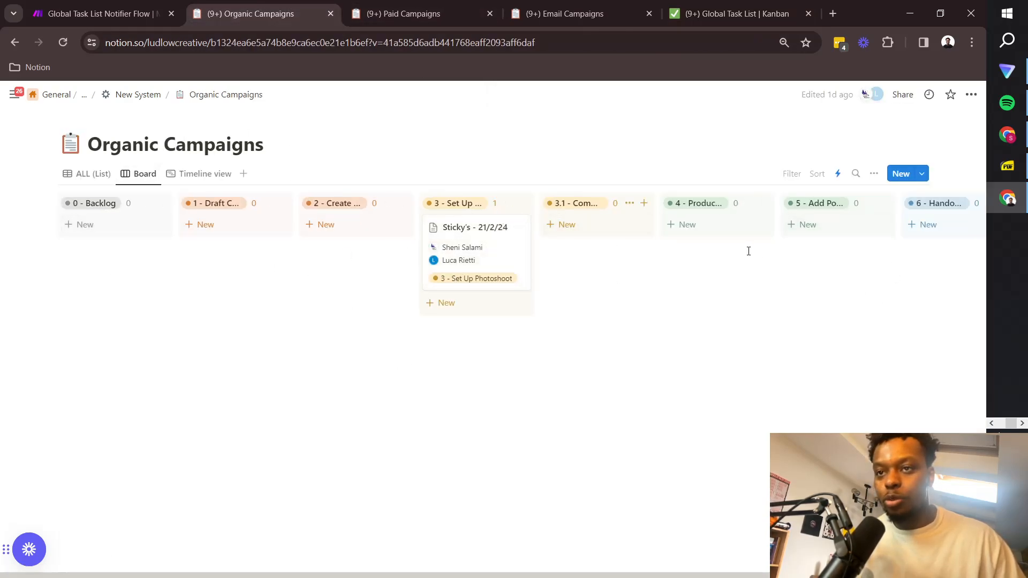
left_click(739, 7)
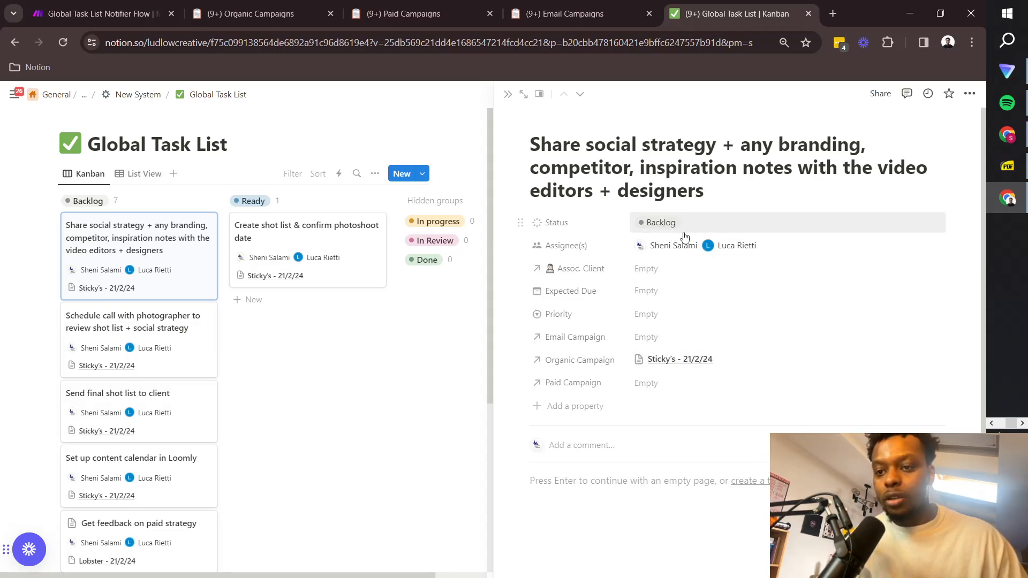
left_click(251, 14)
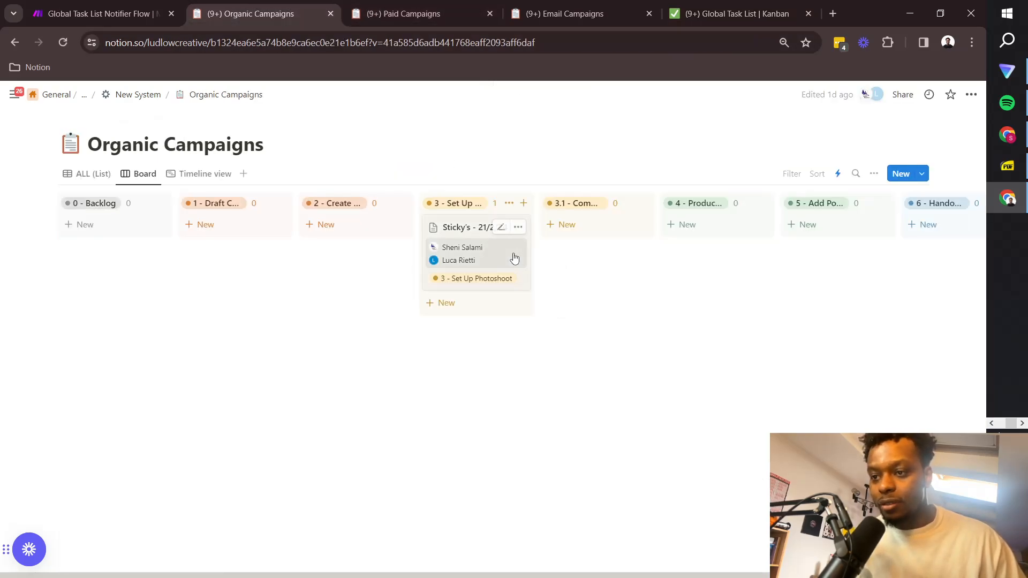
left_click(527, 279)
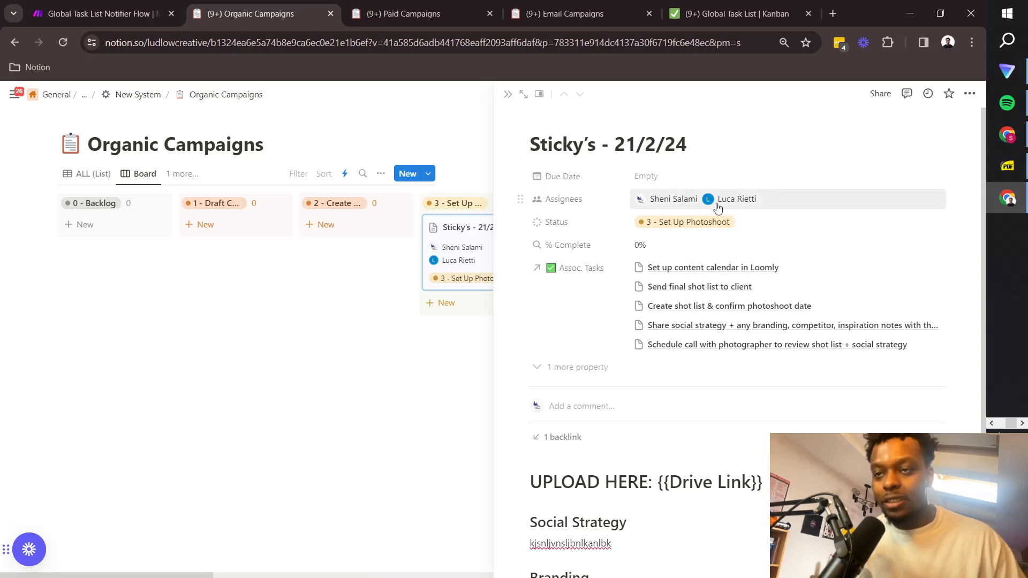
left_click(730, 6)
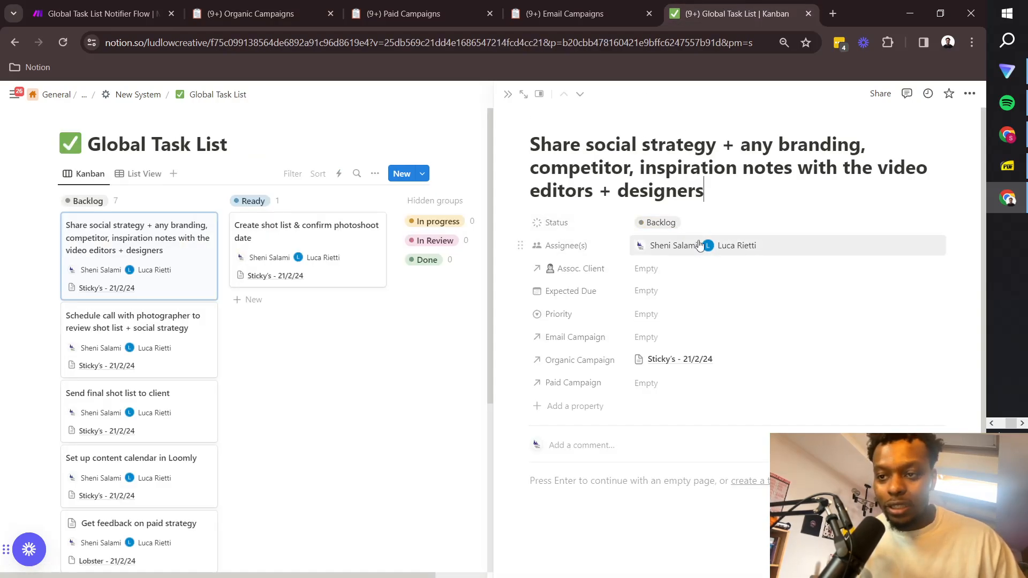
Return to the Make scenario and inspect how the Email? route's filter evaluated both bundles of the run.
left_click(116, 6)
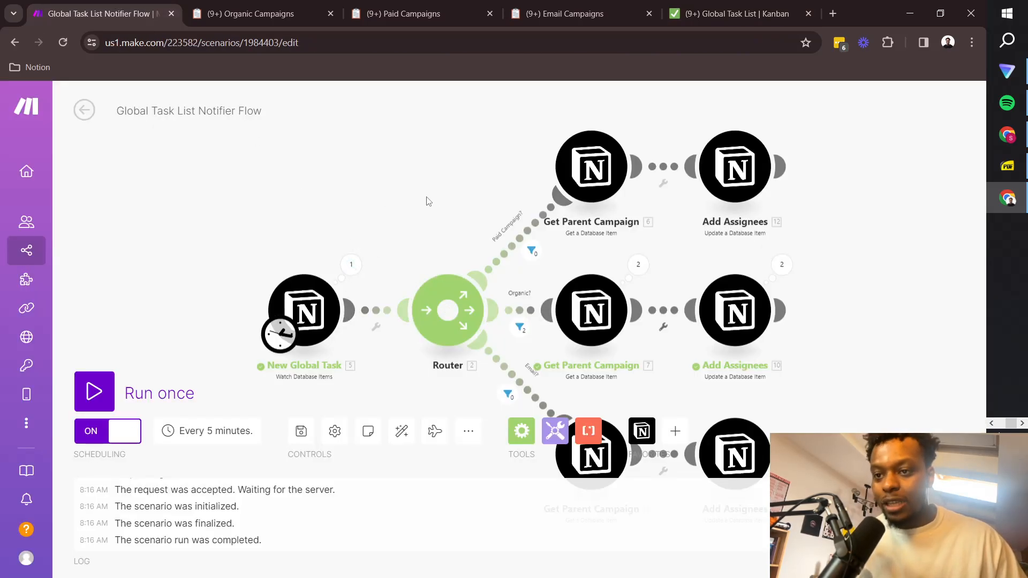
left_click_drag(429, 201, 442, 157)
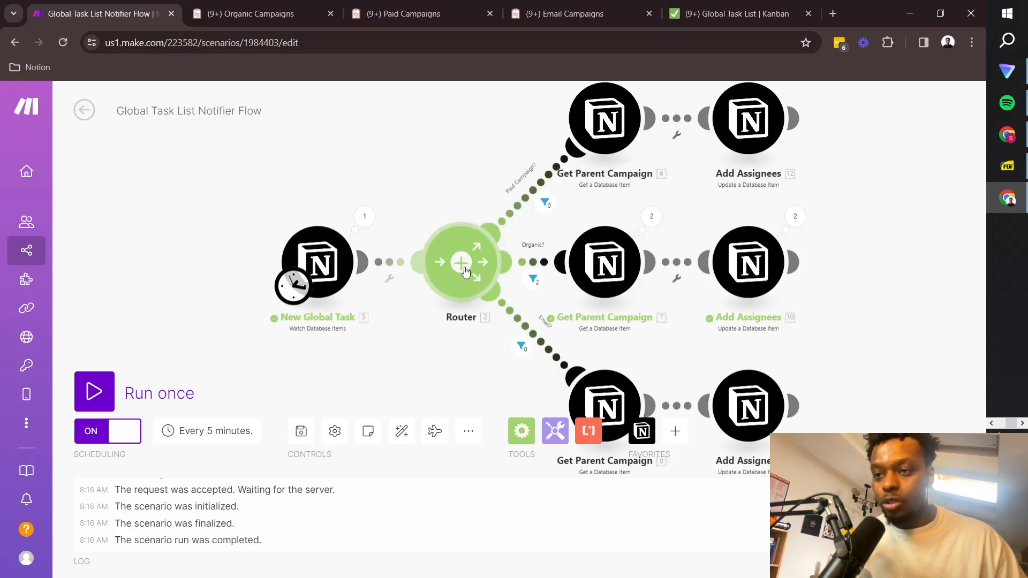
left_click(520, 347)
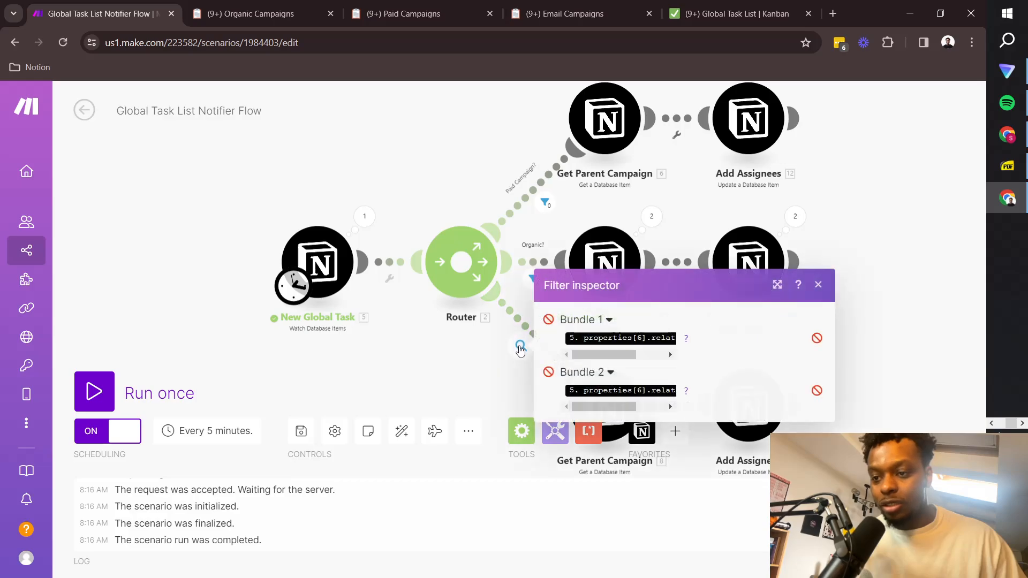
left_click_drag(613, 352, 642, 355)
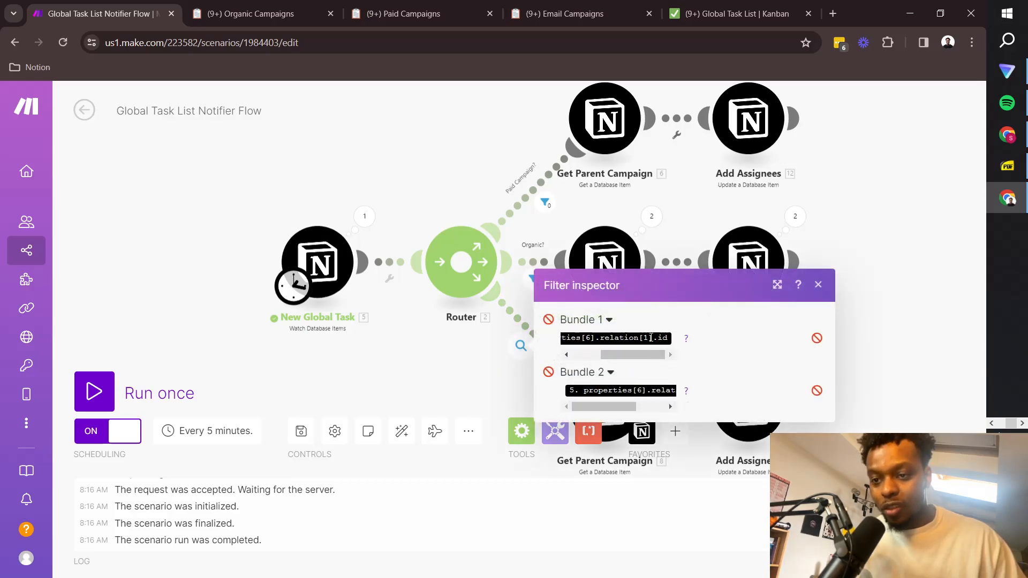
left_click_drag(627, 406, 658, 394)
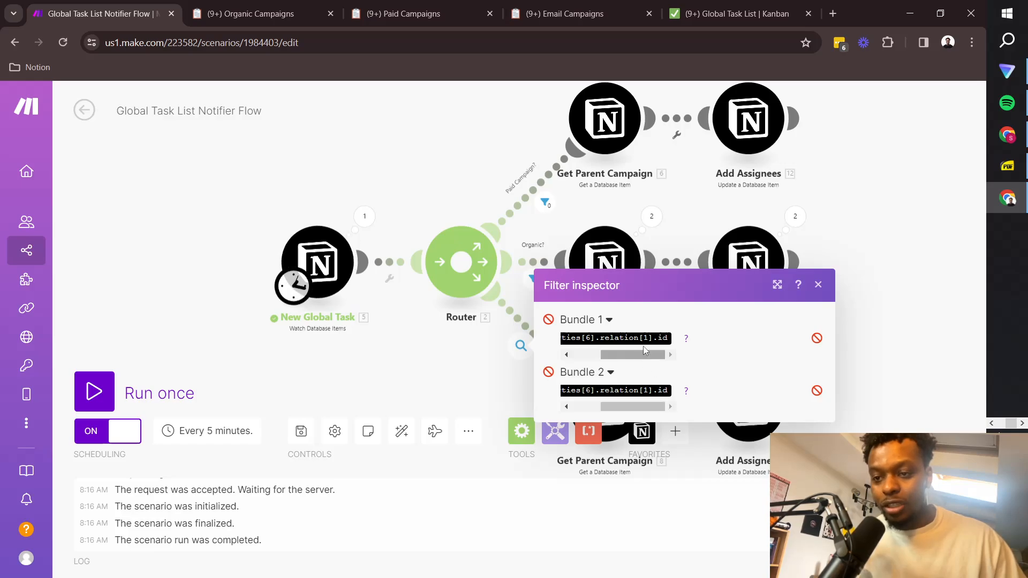
left_click(488, 358)
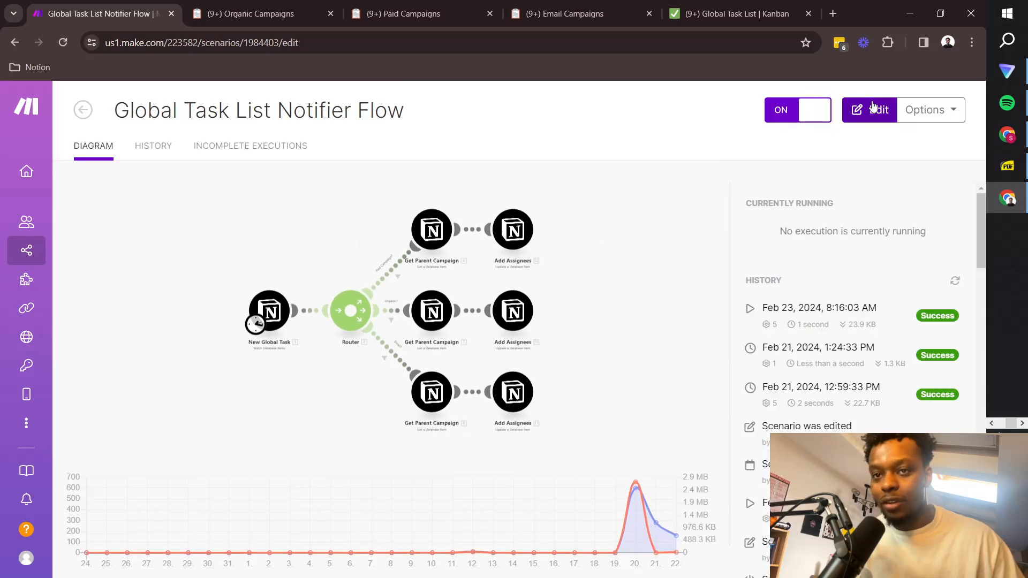
Reopen the scenario for editing and review the conditions of the Paid Campaign?, Organic? and Email? filters.
left_click(868, 108)
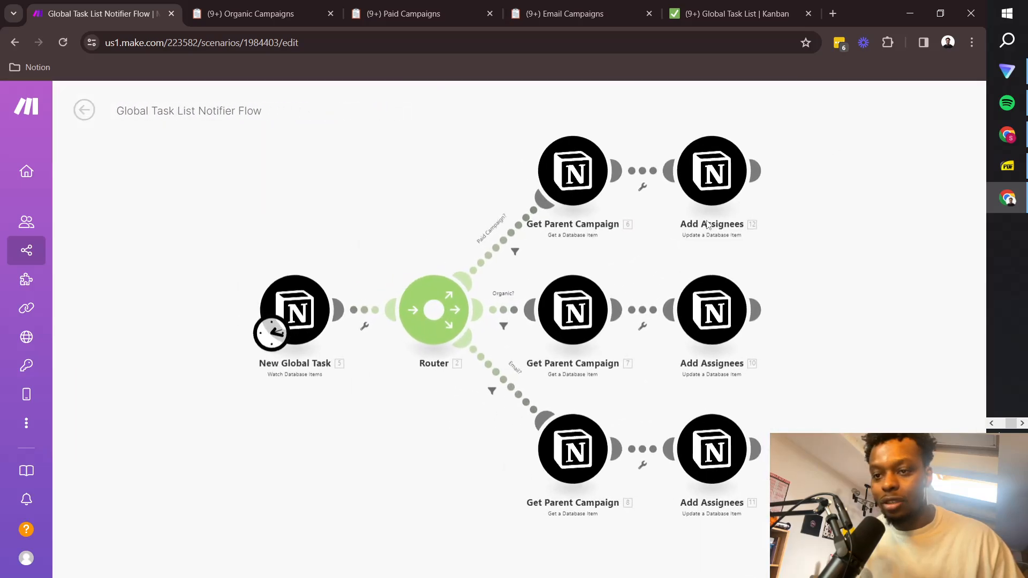
left_click(531, 250)
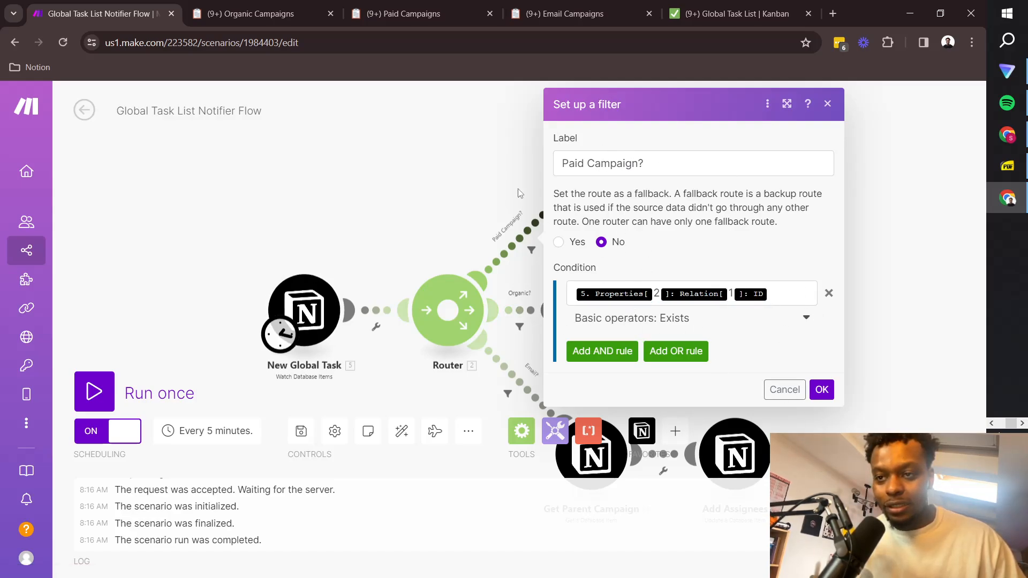
left_click(435, 196)
left_click(519, 326)
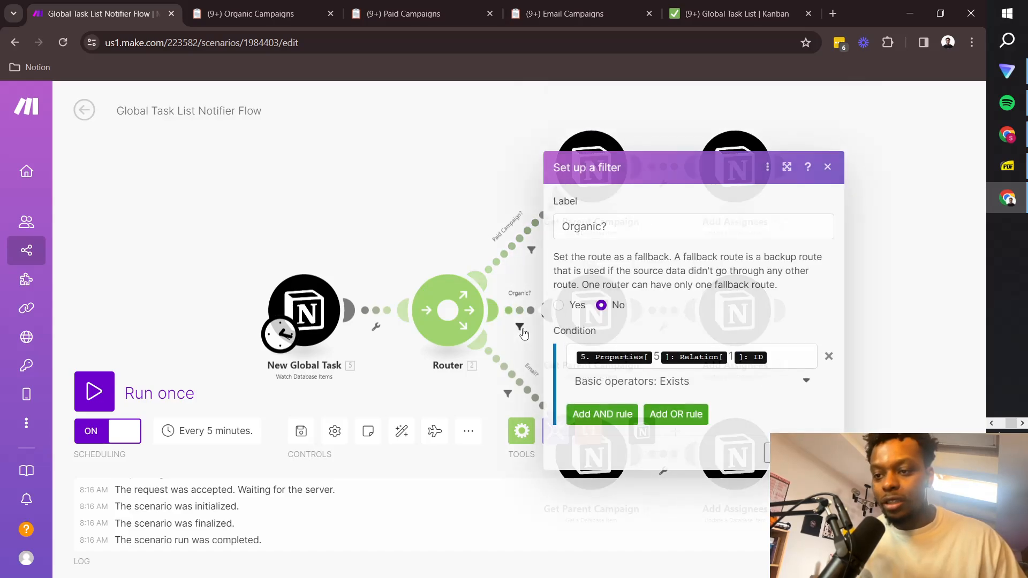
left_click(429, 220)
left_click(508, 394)
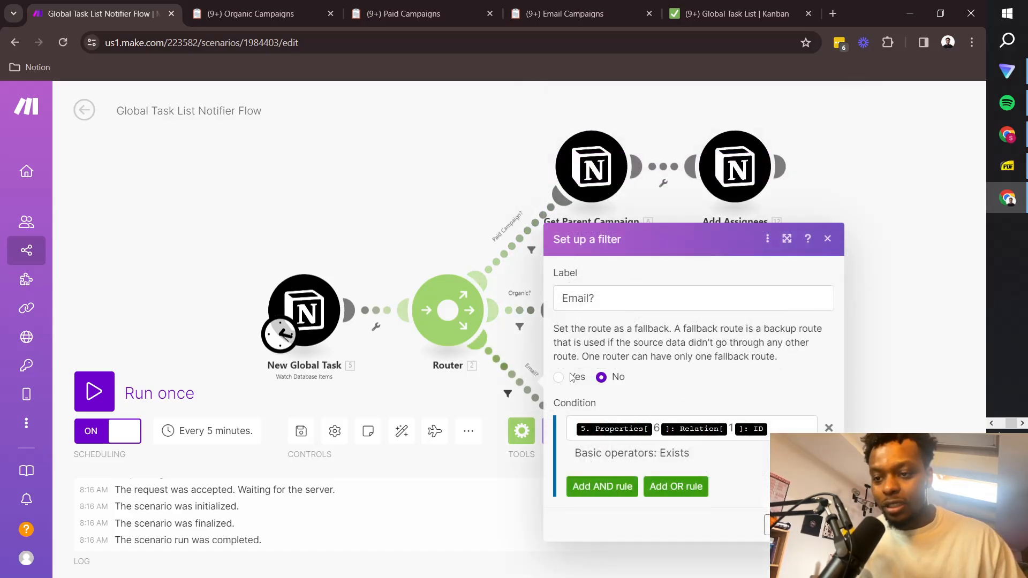
left_click(792, 425)
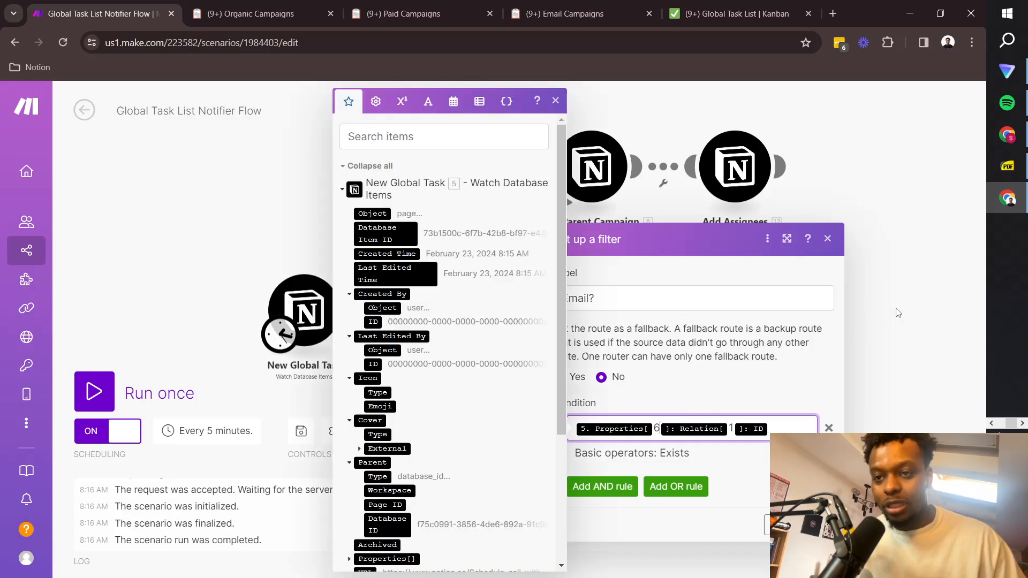
left_click(897, 310)
Check the Database Item ID mapping in the Get Parent Campaign module on the Paid Campaign? route.
left_click(589, 190)
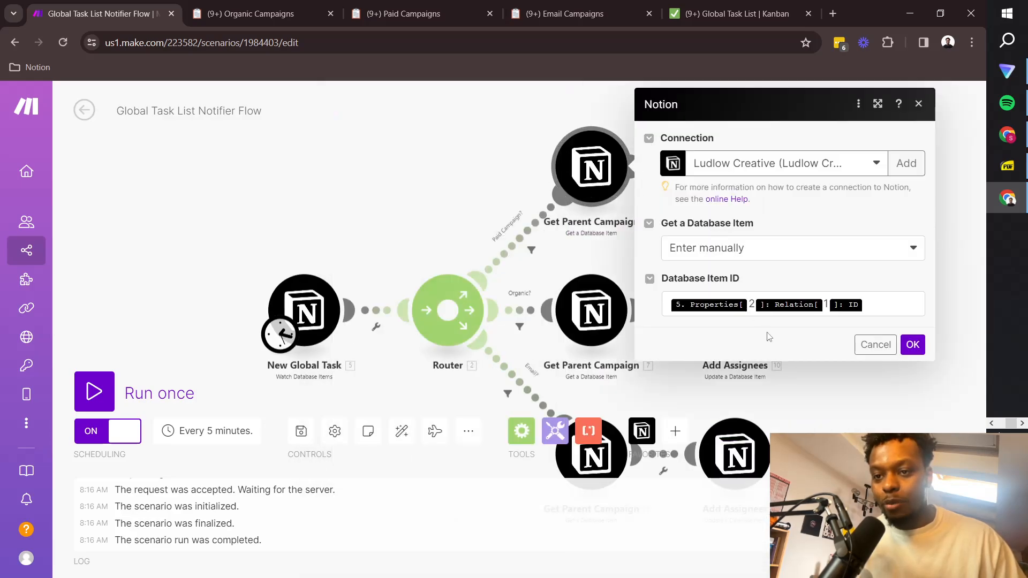
left_click(969, 290)
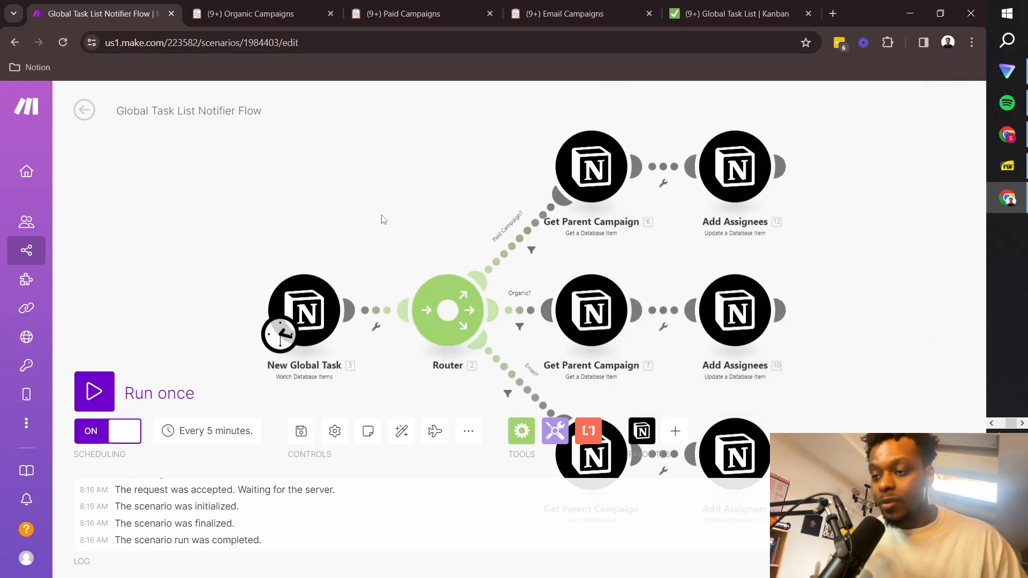
scroll(383, 217, "down", 2)
scroll(384, 206, "up", 2)
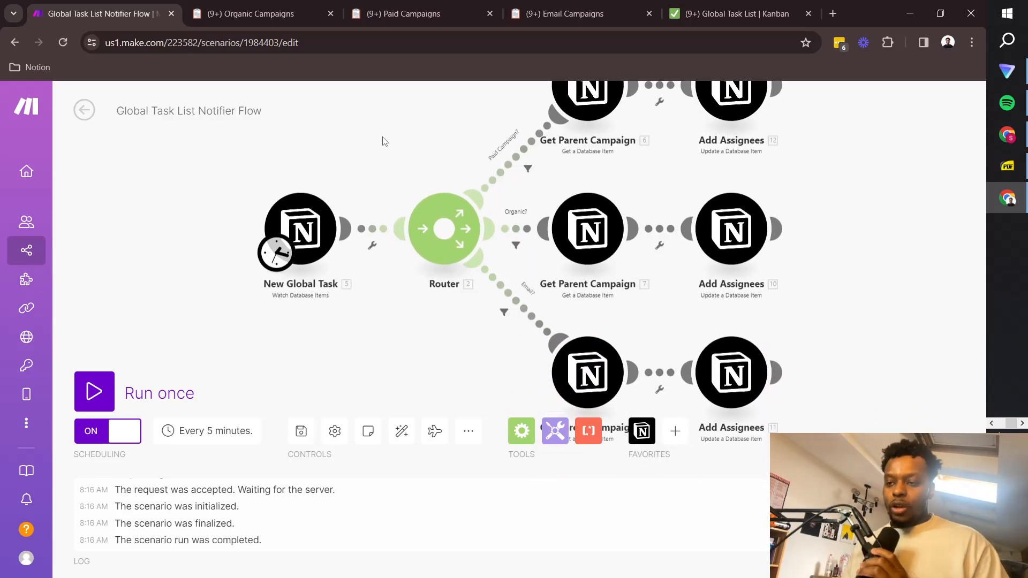
Set the New Global Task trigger to start from a manually chosen task and run the scenario once again.
left_click(136, 386)
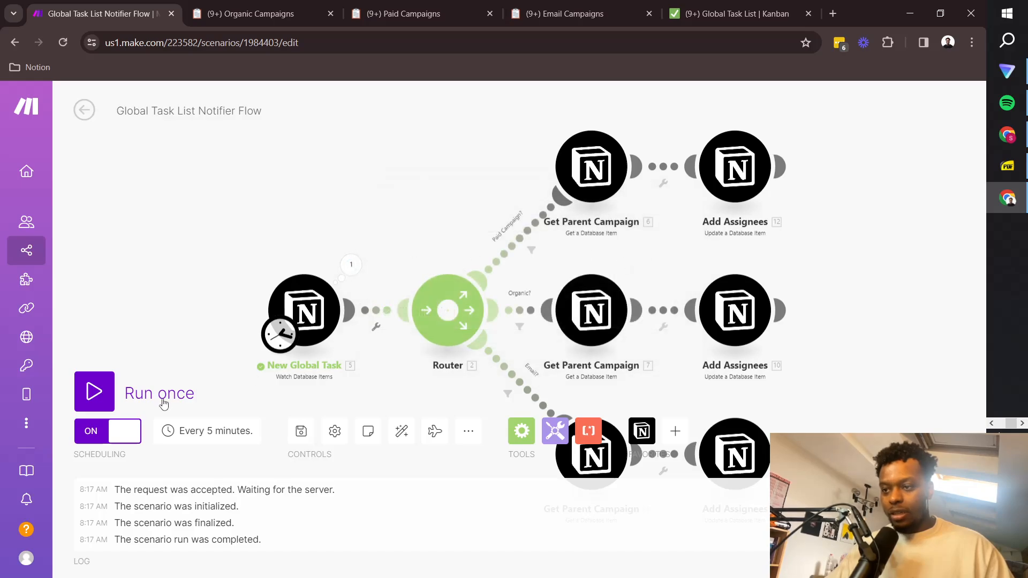
right_click(308, 299)
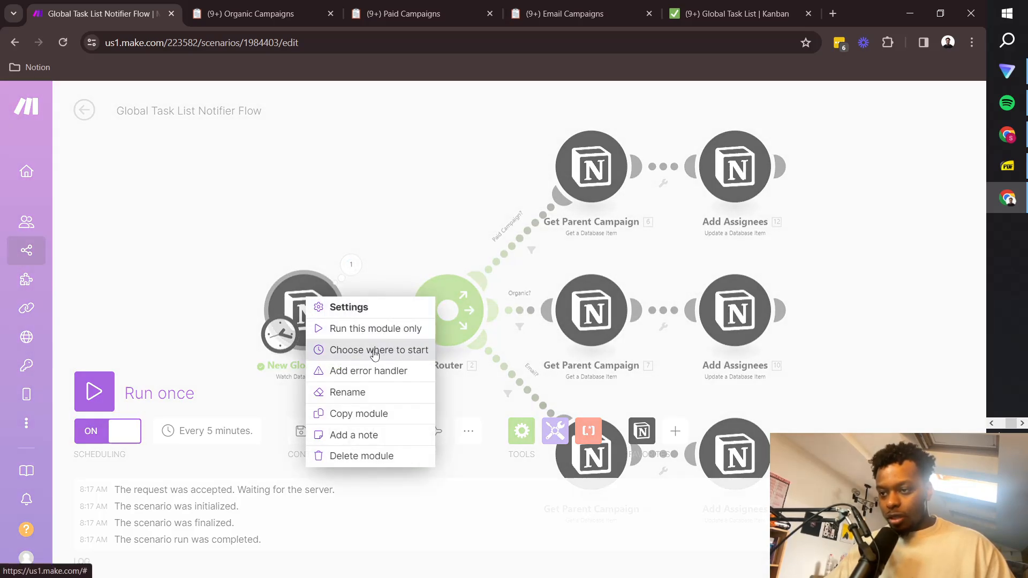
left_click(348, 329)
right_click(322, 304)
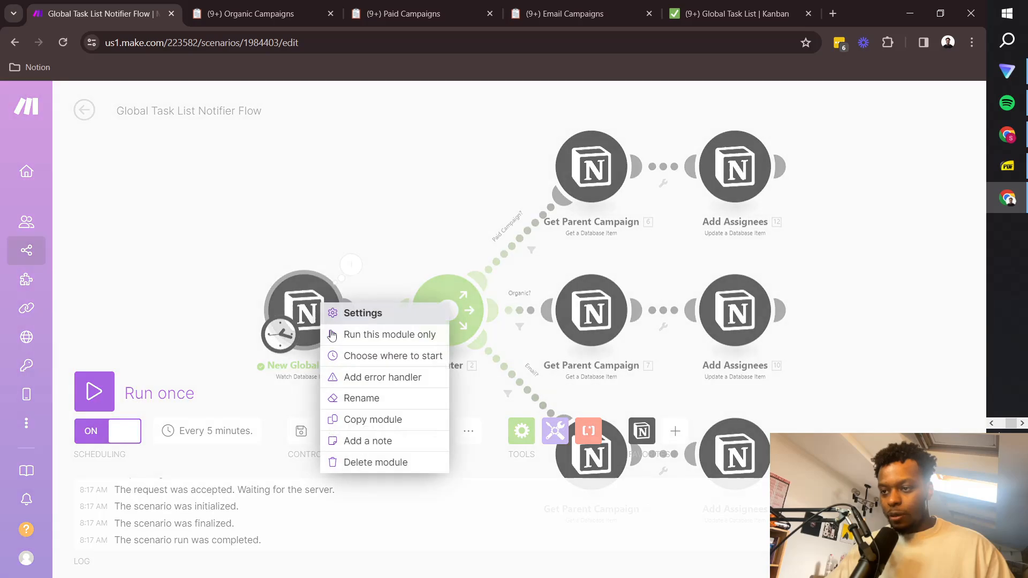
left_click(353, 356)
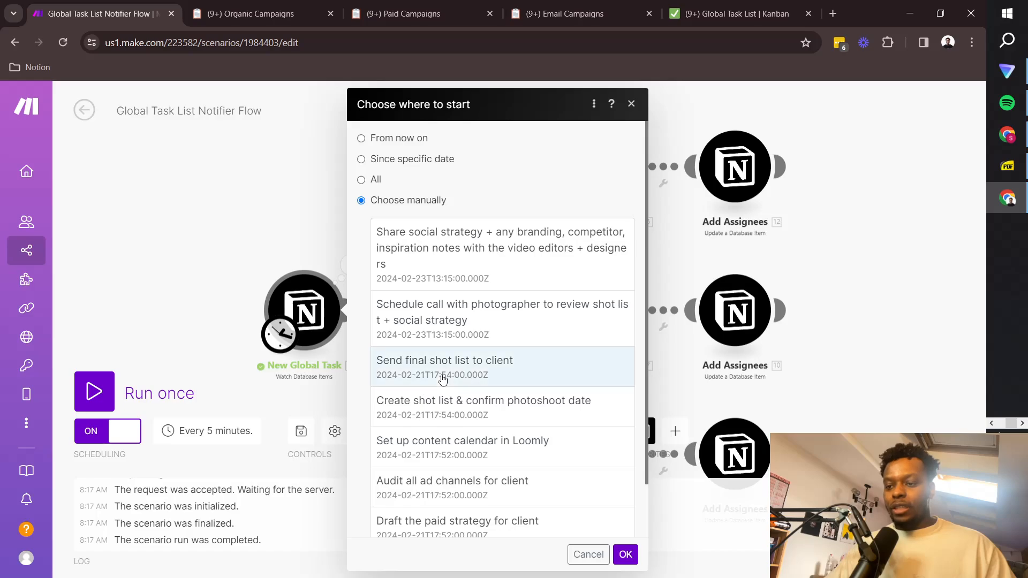
left_click(625, 555)
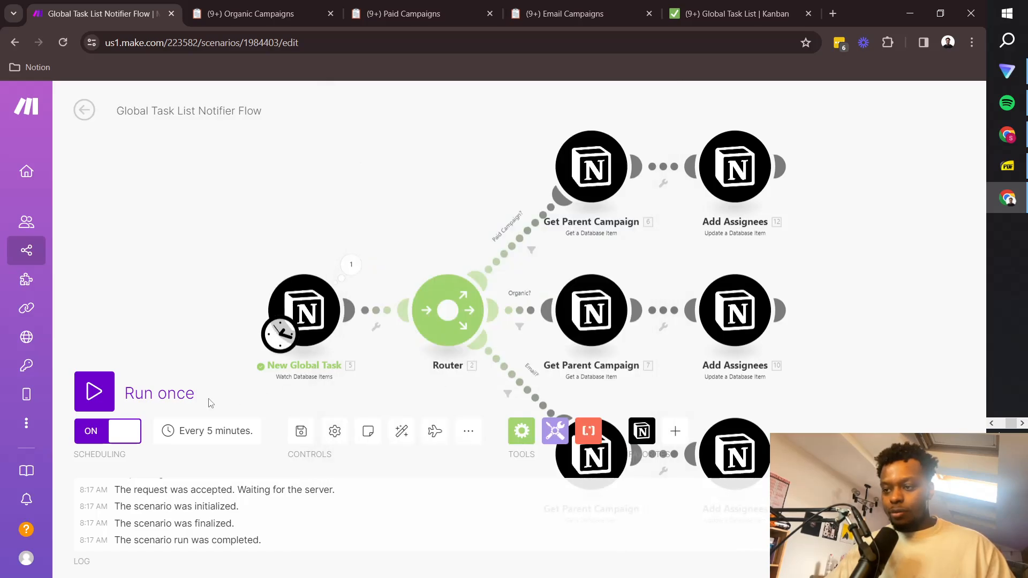
left_click(94, 391)
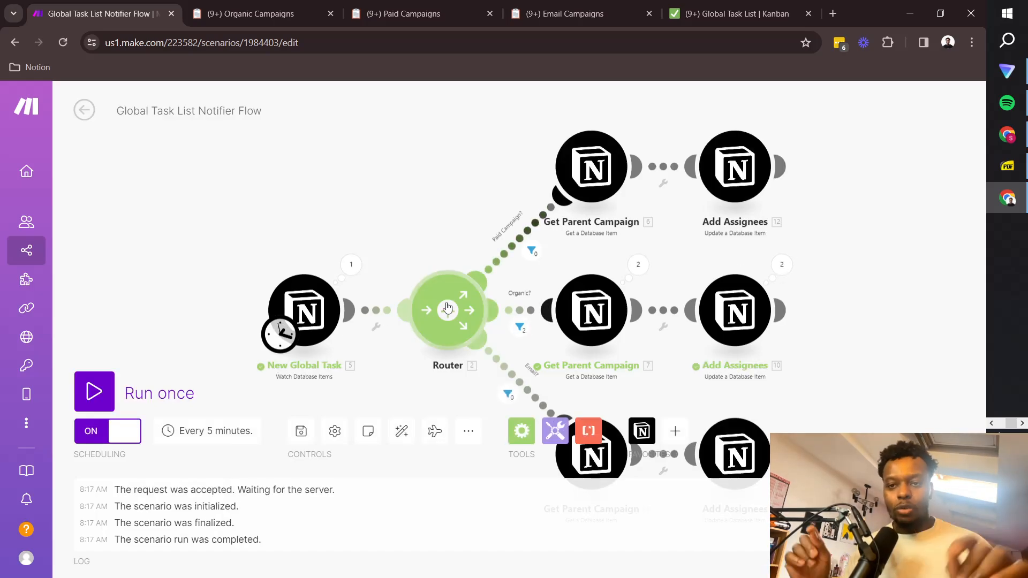
Examine the New Global Task output, collapsing Bundle 1 and expanding properties 1 and 2 of Bundle 2.
left_click(350, 265)
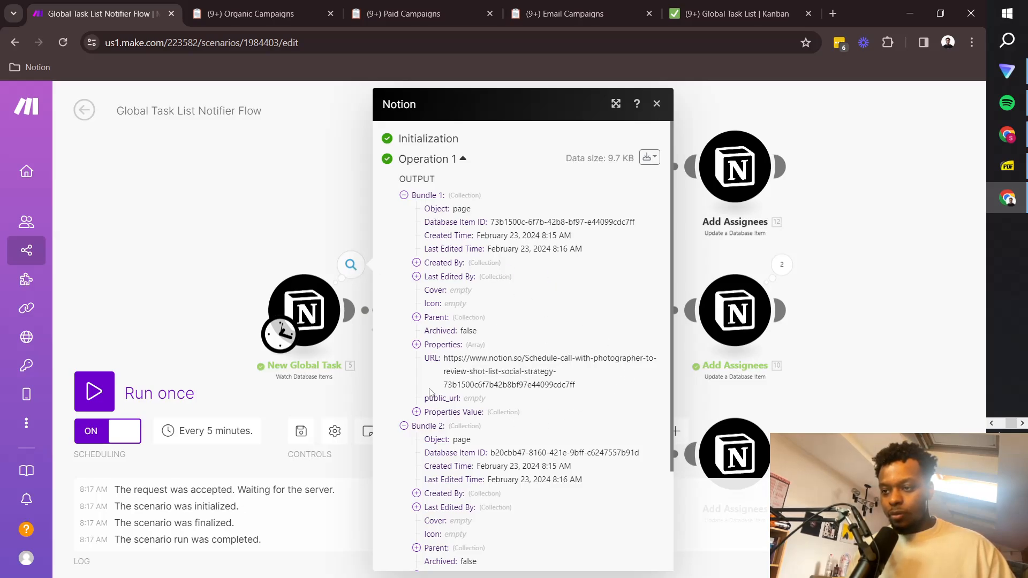
scroll(528, 307, "down", 2)
scroll(473, 361, "up", 2)
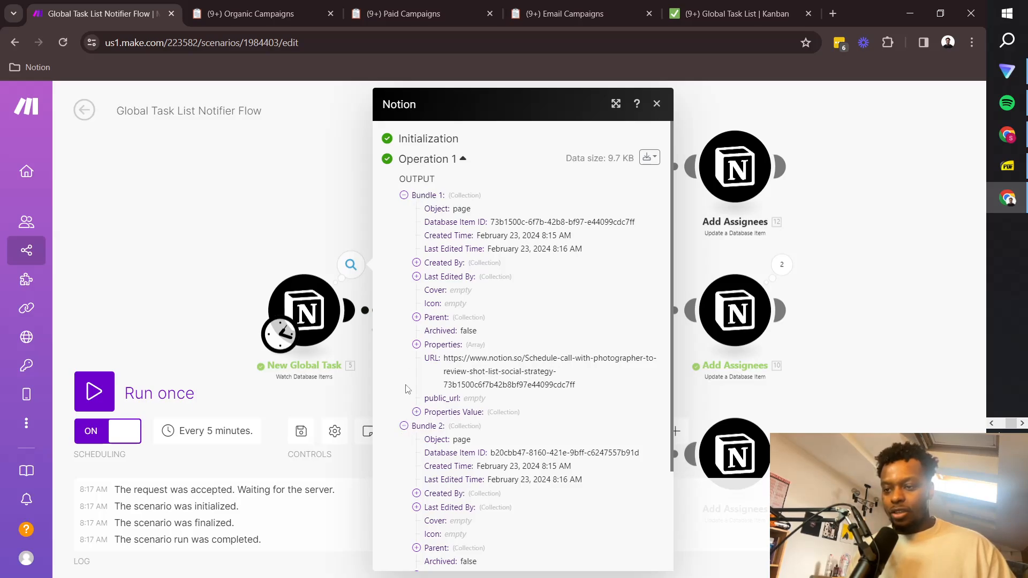
left_click(404, 196)
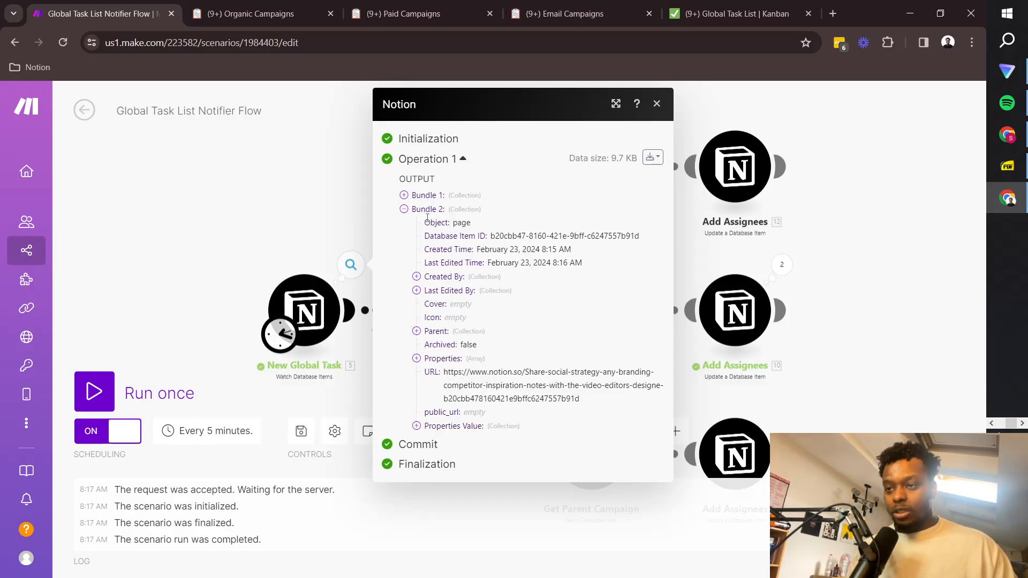
left_click(446, 362)
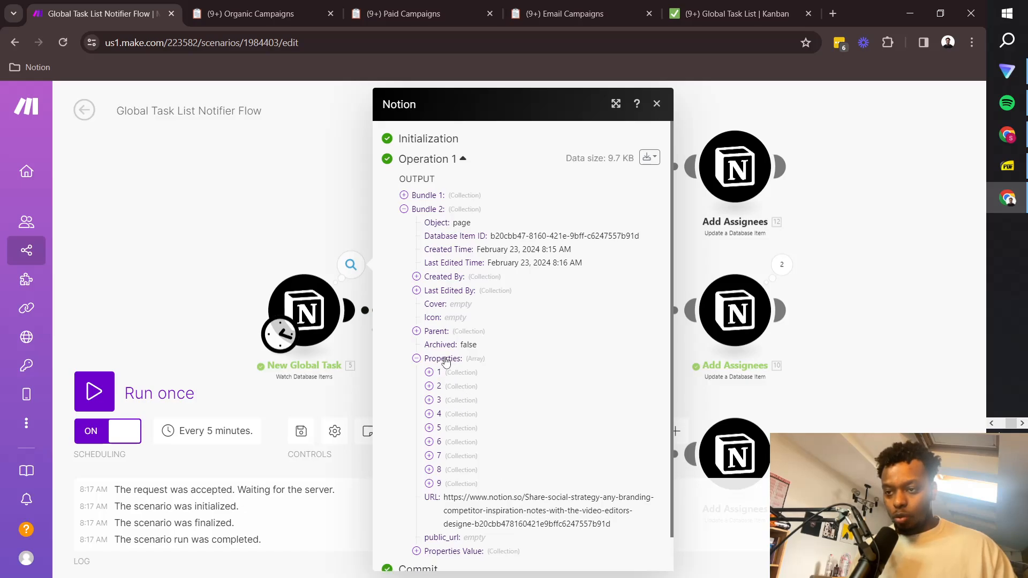
scroll(518, 362, "down", 1)
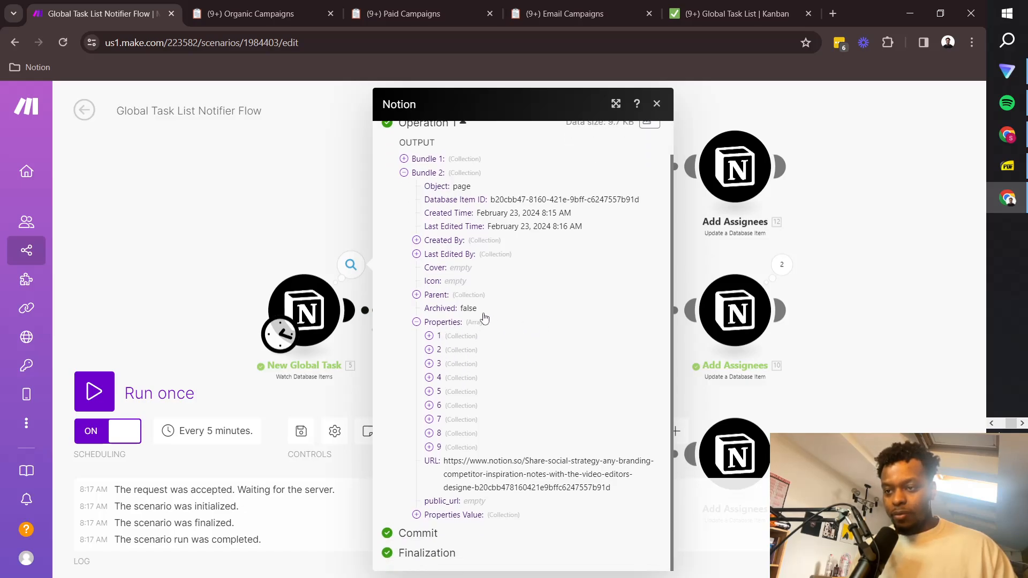
left_click(465, 338)
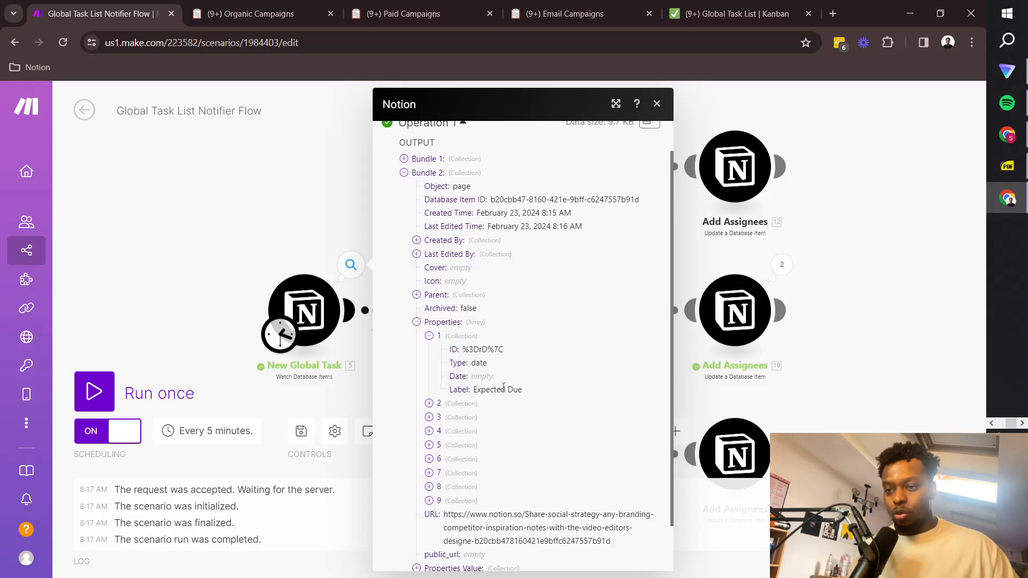
left_click(431, 336)
left_click(431, 350)
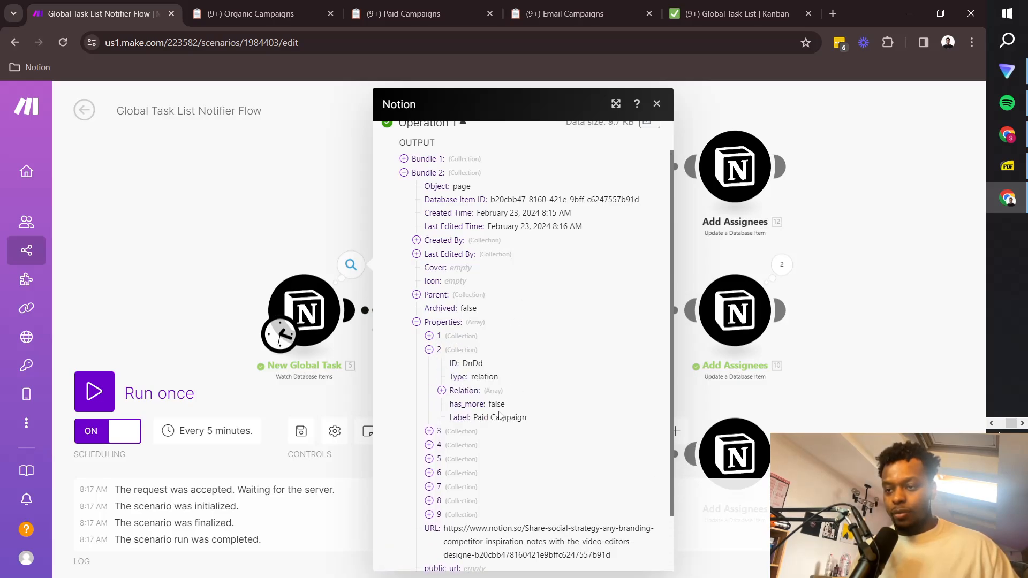
Check the label of property 2 in Bundle 2, and expand properties 3 to 6 to read their labels.
triple_click(489, 417)
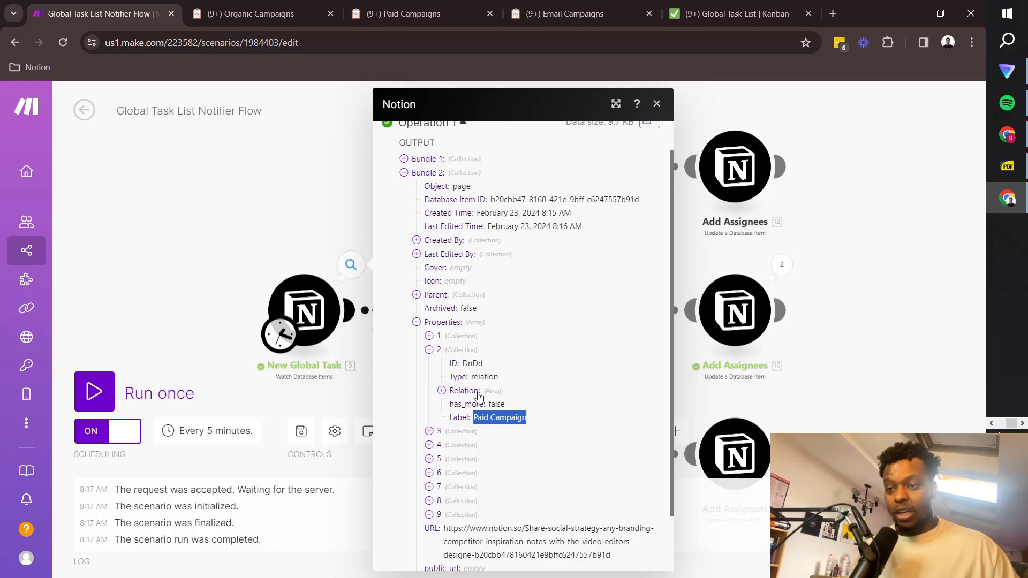
left_click(508, 417)
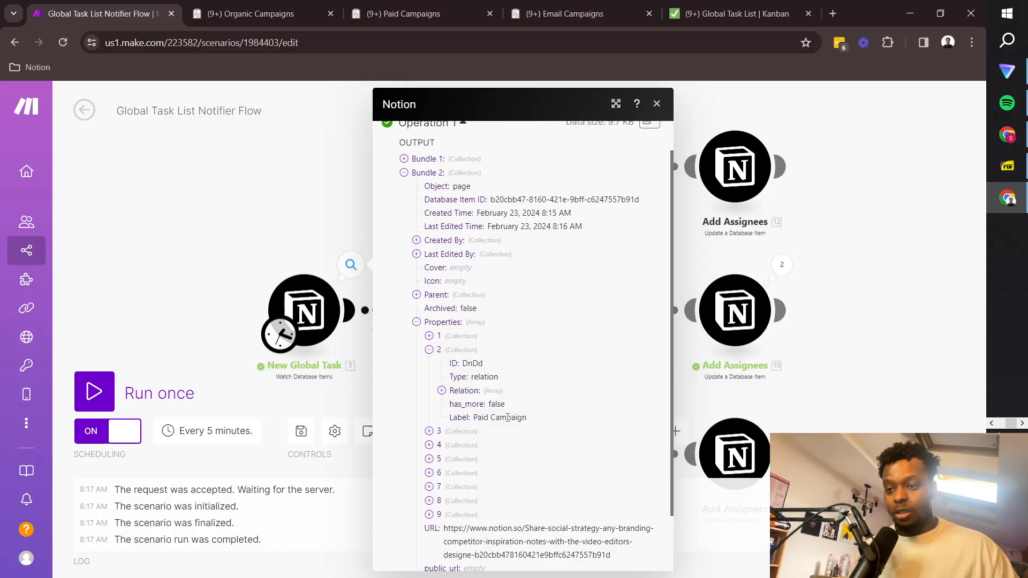
left_click(431, 431)
scroll(479, 410, "down", 2)
left_click(471, 341)
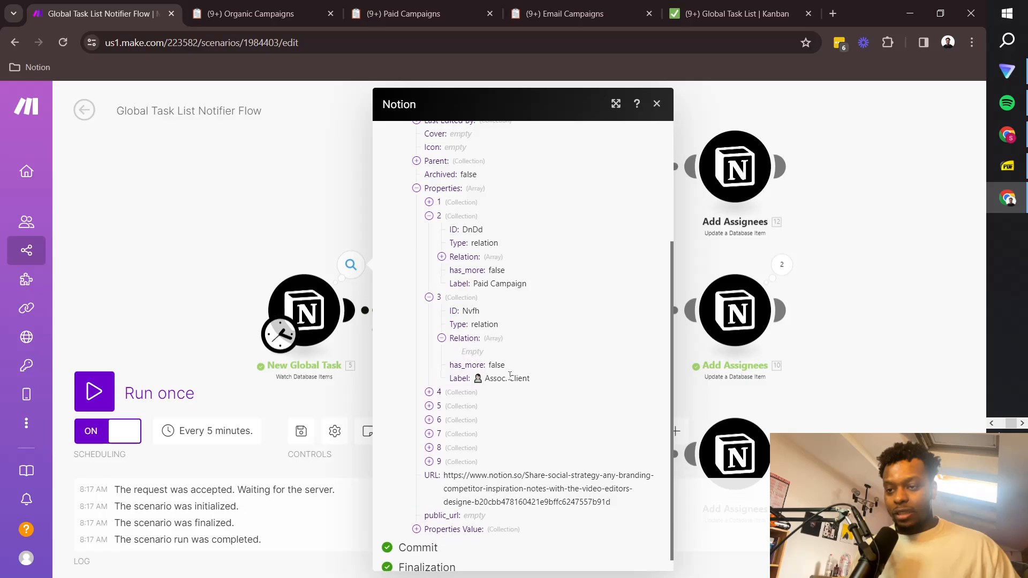
left_click(431, 393)
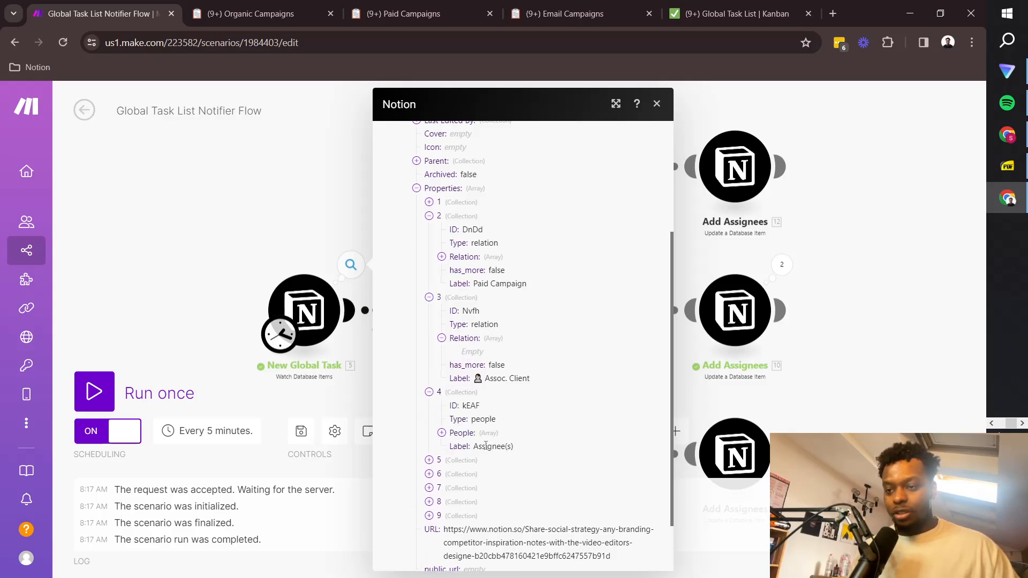
left_click(449, 462)
scroll(508, 446, "down", 2)
left_click(454, 409)
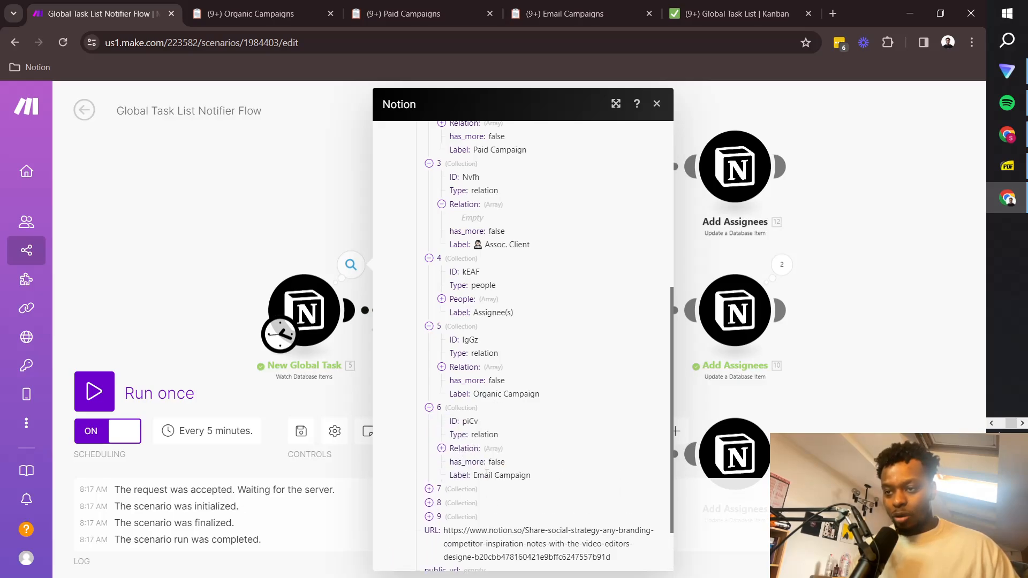
Expand properties 7, 8 and 9 of Bundle 2, including the Title array of property 9, to examine their contents.
left_click(445, 489)
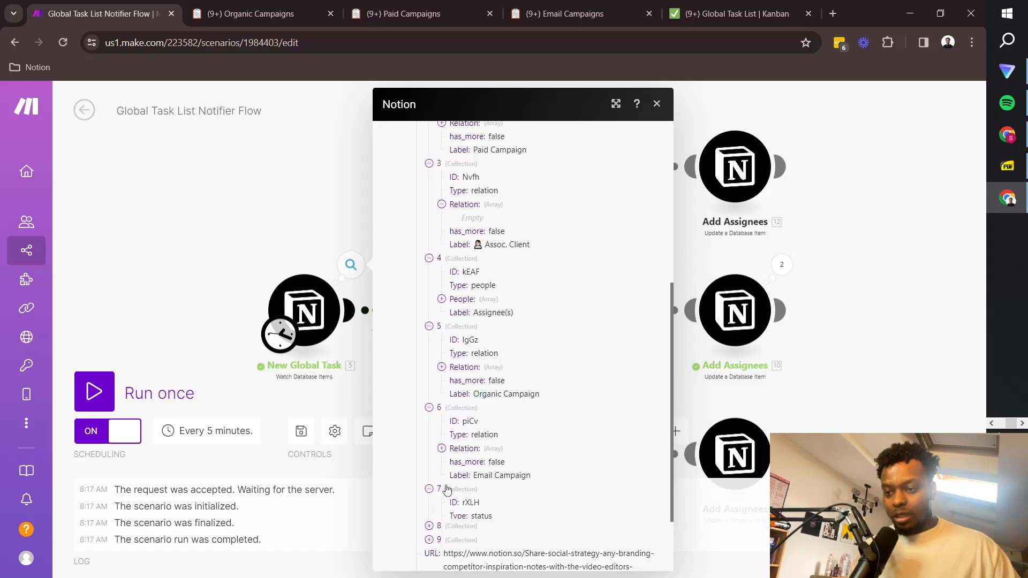
scroll(493, 338, "down", 2)
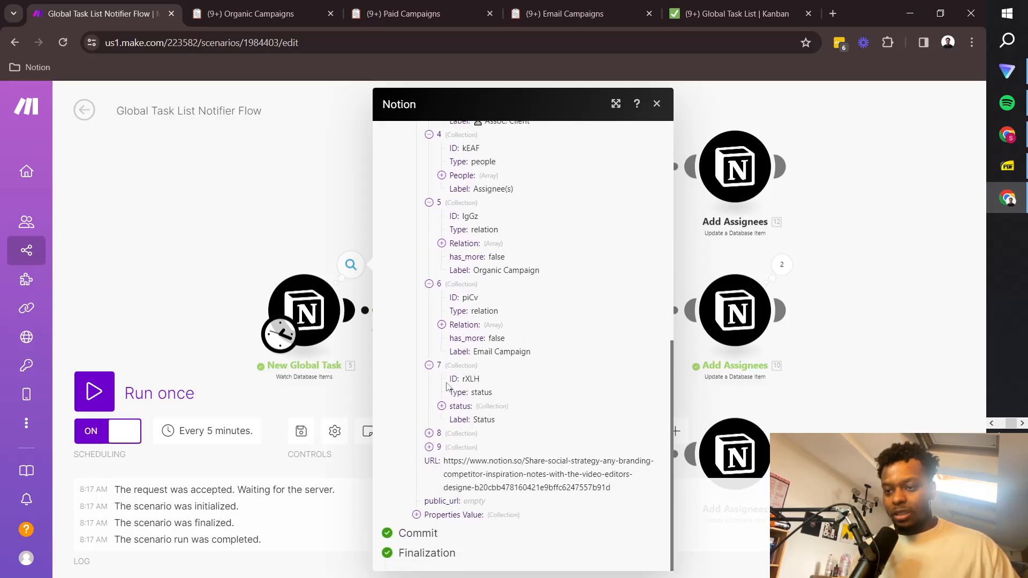
left_click(449, 436)
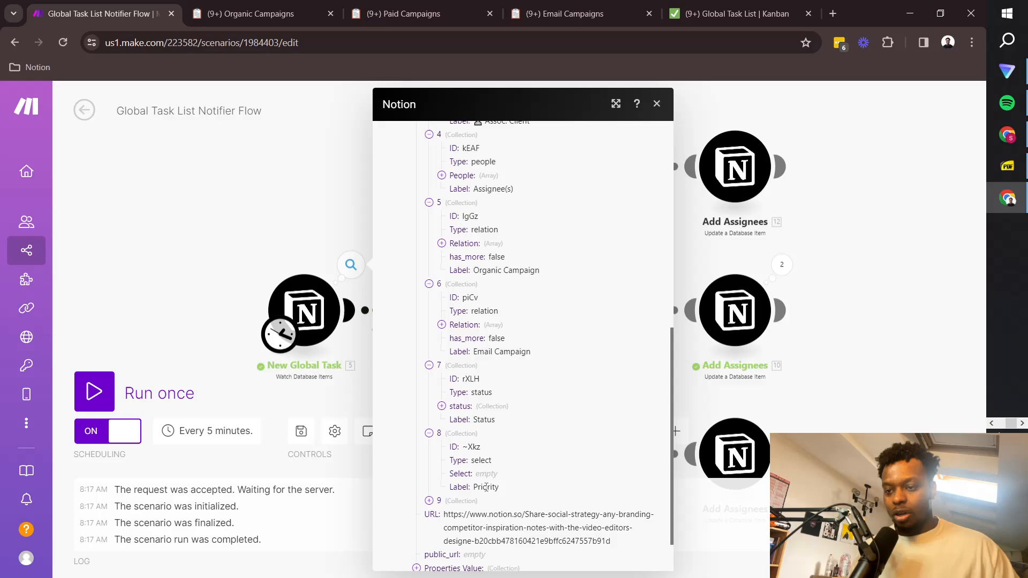
left_click(436, 502)
scroll(555, 475, "down", 1)
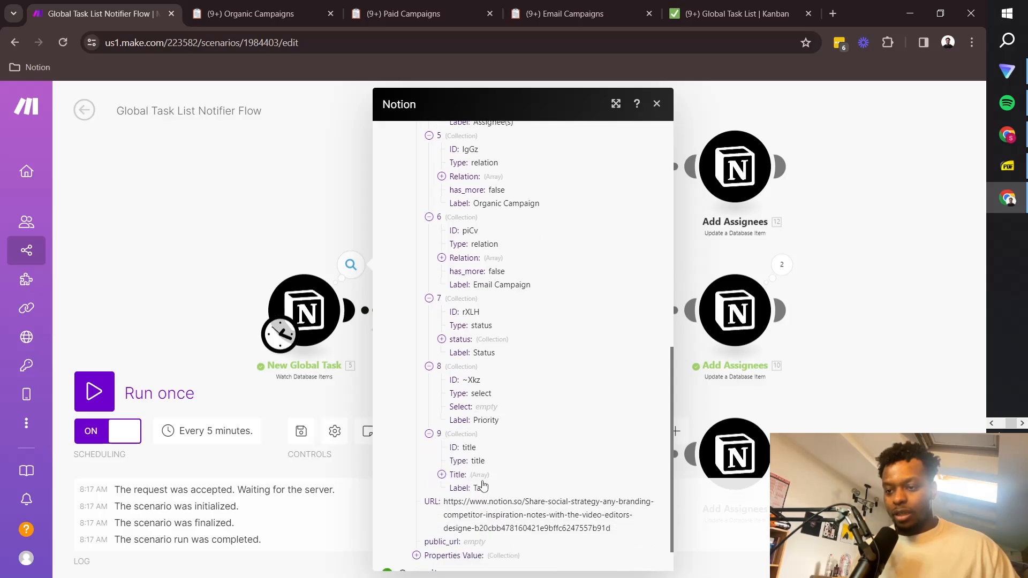
left_click(456, 477)
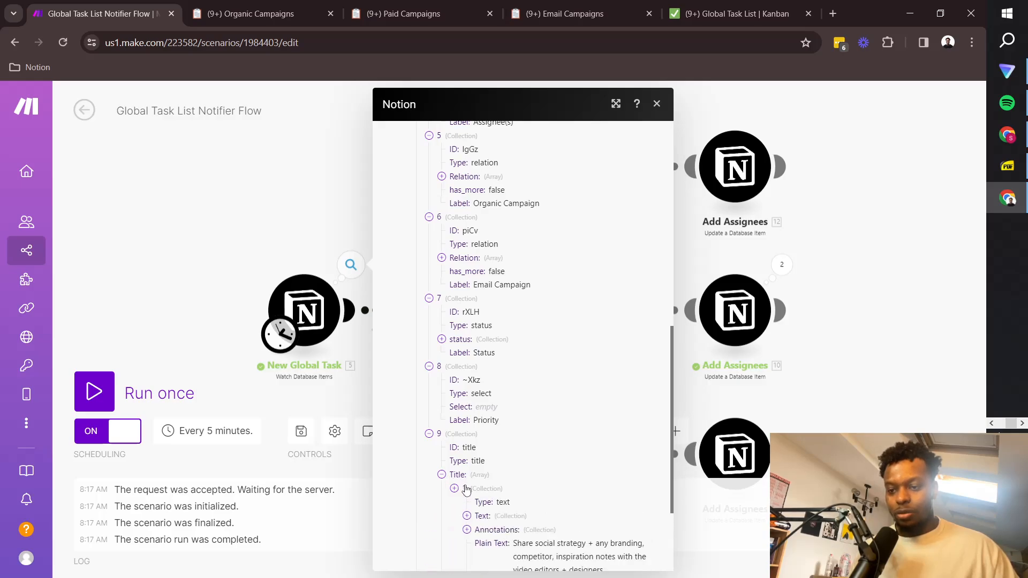
left_click(465, 489)
Collapse properties 2 to 9 of Bundle 2 so only the numbered property list is shown.
left_click(430, 434)
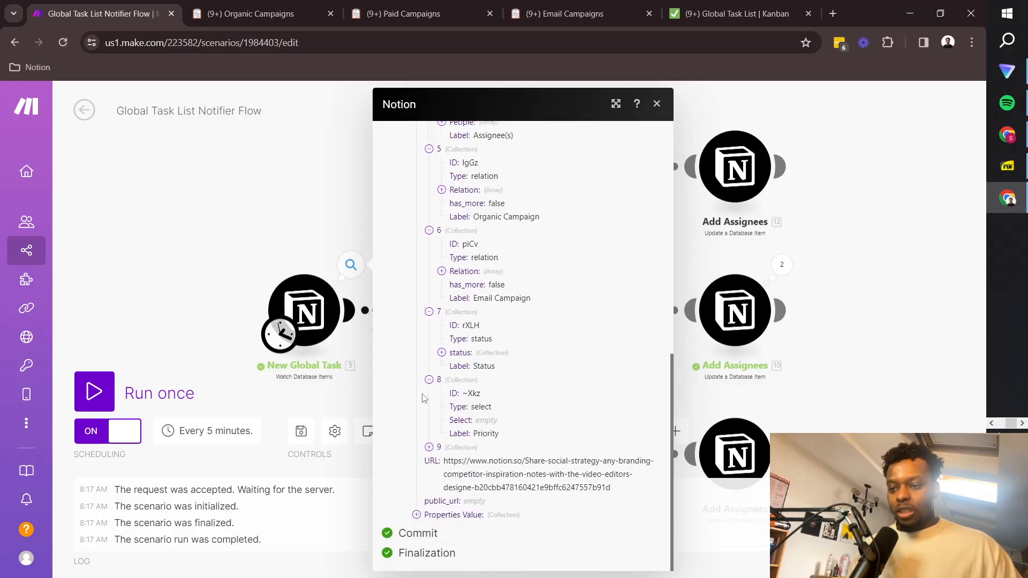
left_click(429, 379)
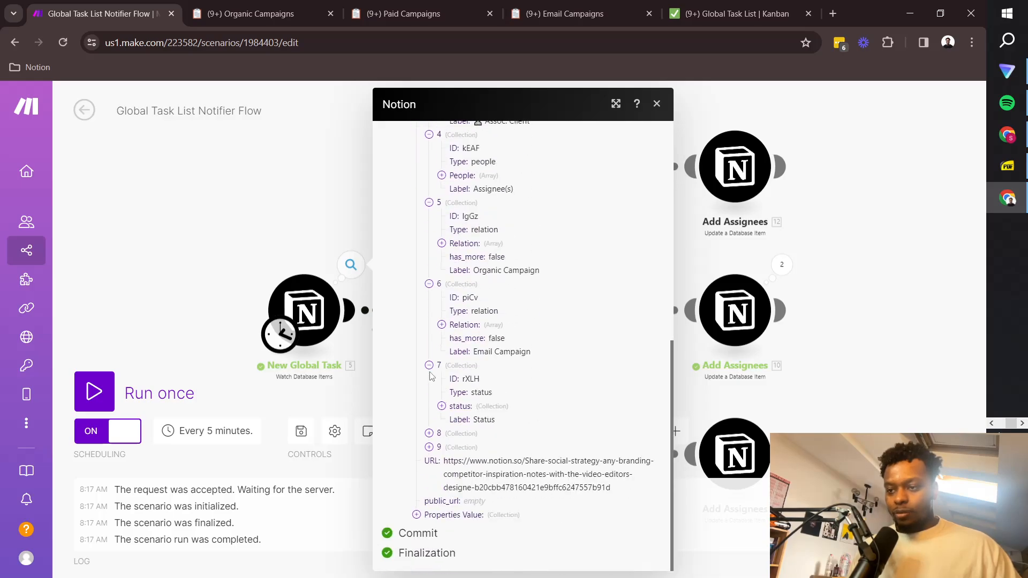
left_click(429, 365)
left_click(429, 338)
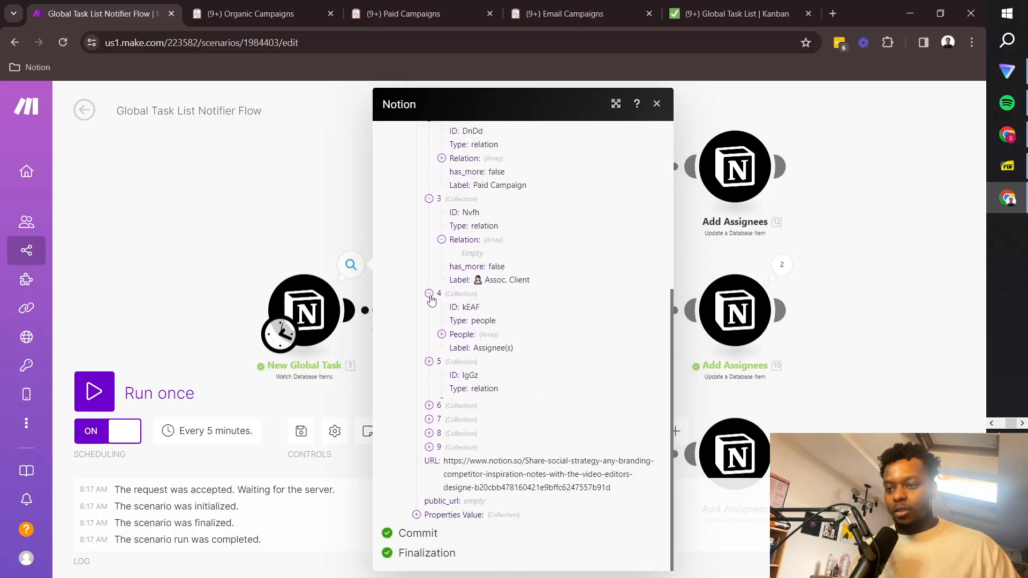
left_click(429, 325)
left_click(429, 325)
left_click(429, 283)
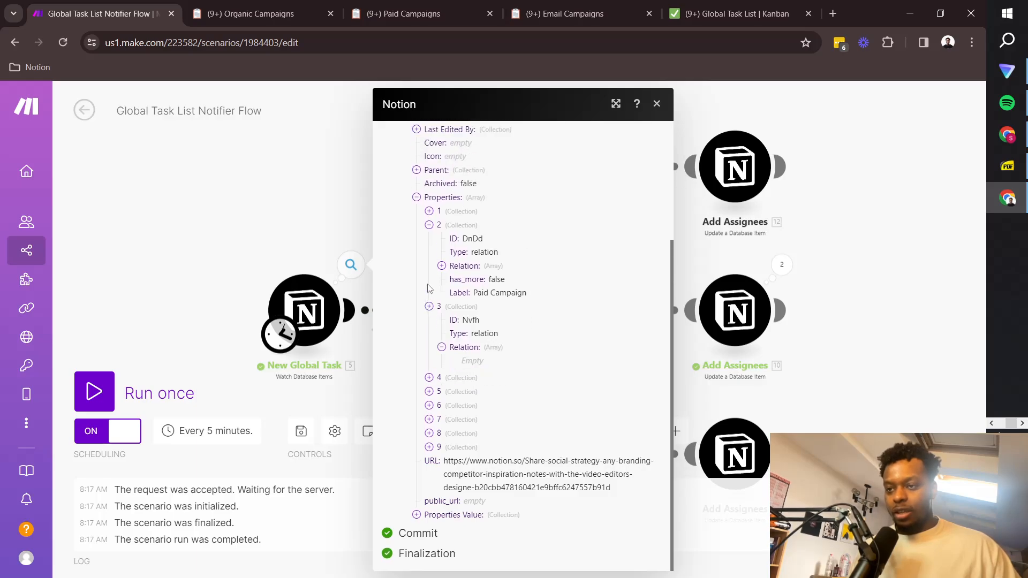
left_click(429, 283)
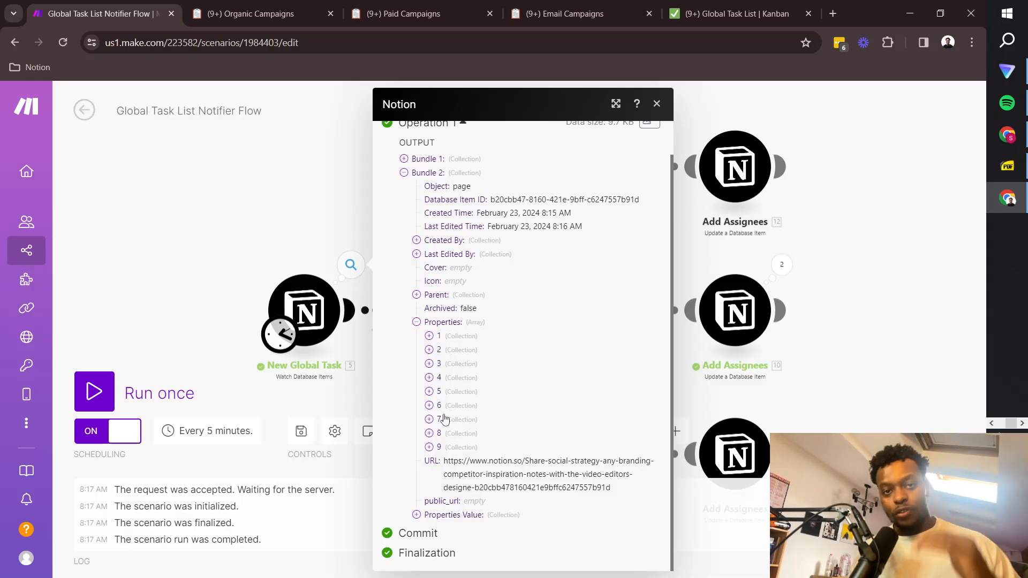
Expand the Organic Campaign property's Relation array down to its first item and examine the related campaign ID.
left_click(430, 392)
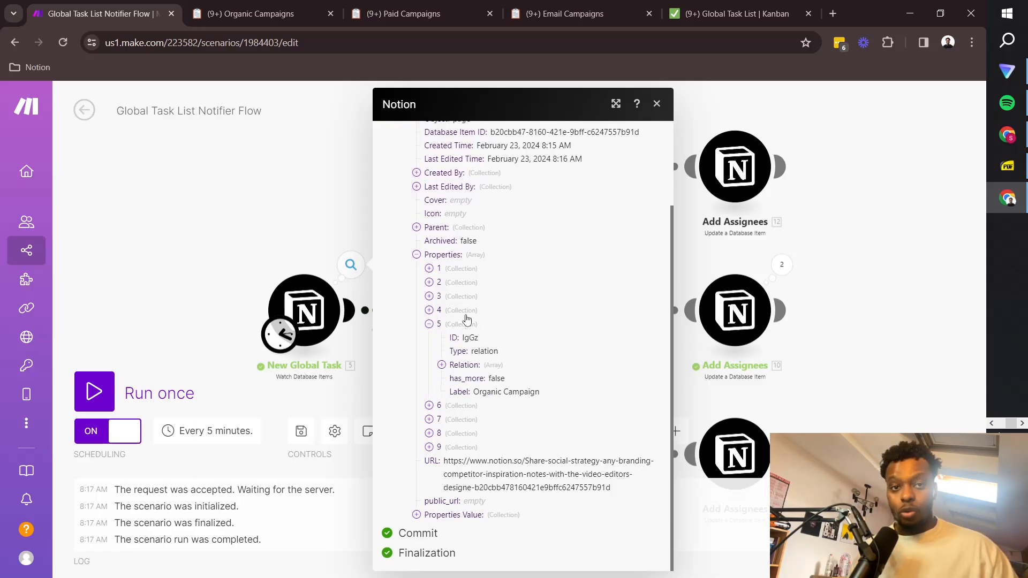
left_click(462, 368)
left_click(471, 368)
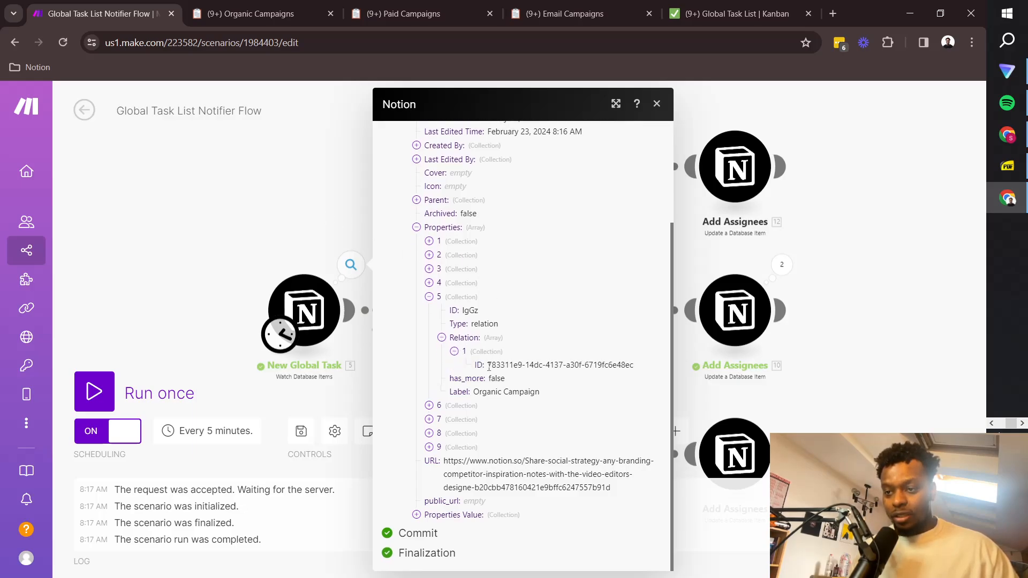
left_click_drag(489, 367, 611, 376)
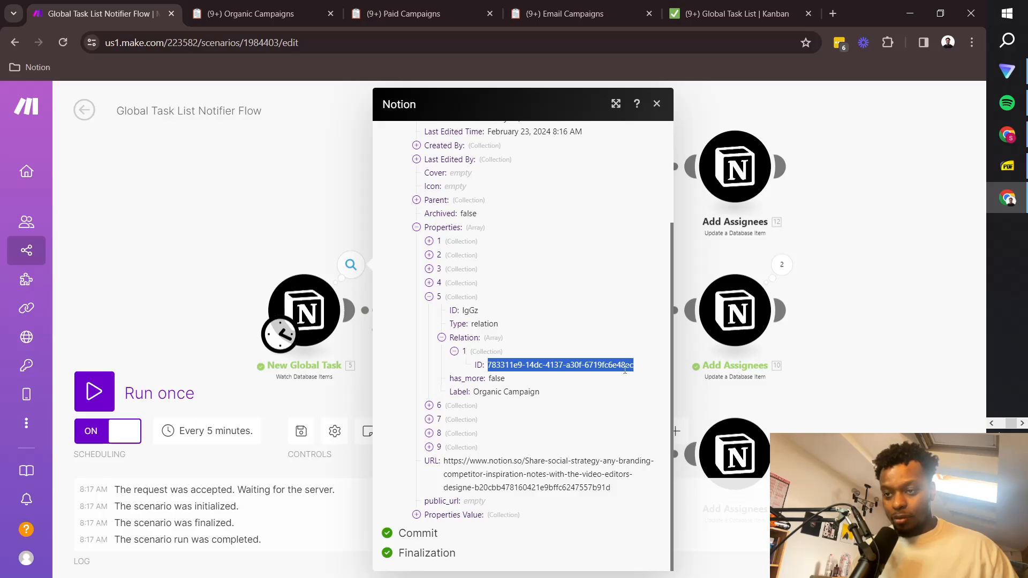
left_click(449, 283)
left_click(453, 237)
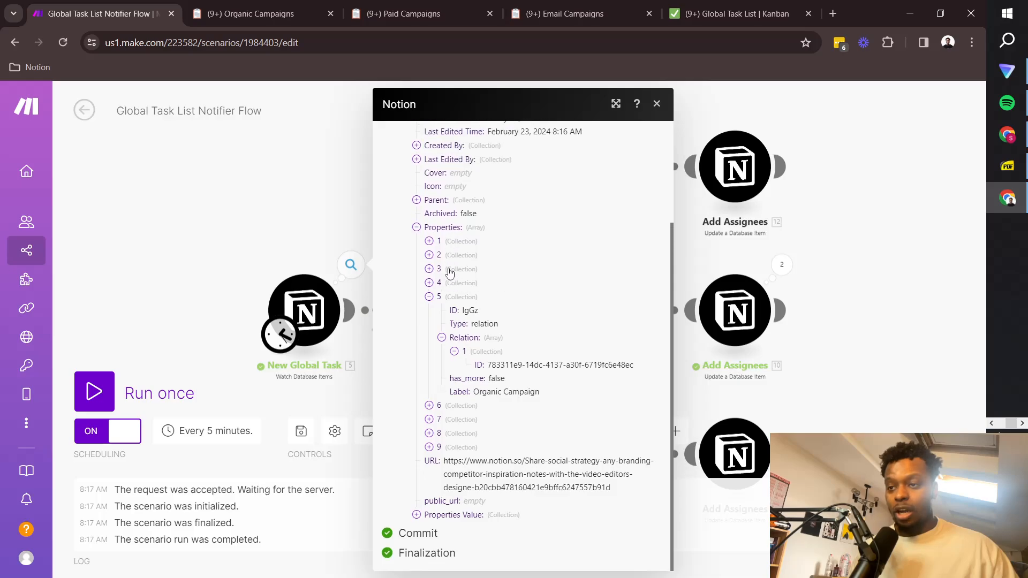
Expand the Paid Campaign and Email Campaign properties and their Relation arrays for comparison with the Organic Campaign relation.
left_click(450, 272)
left_click(452, 215)
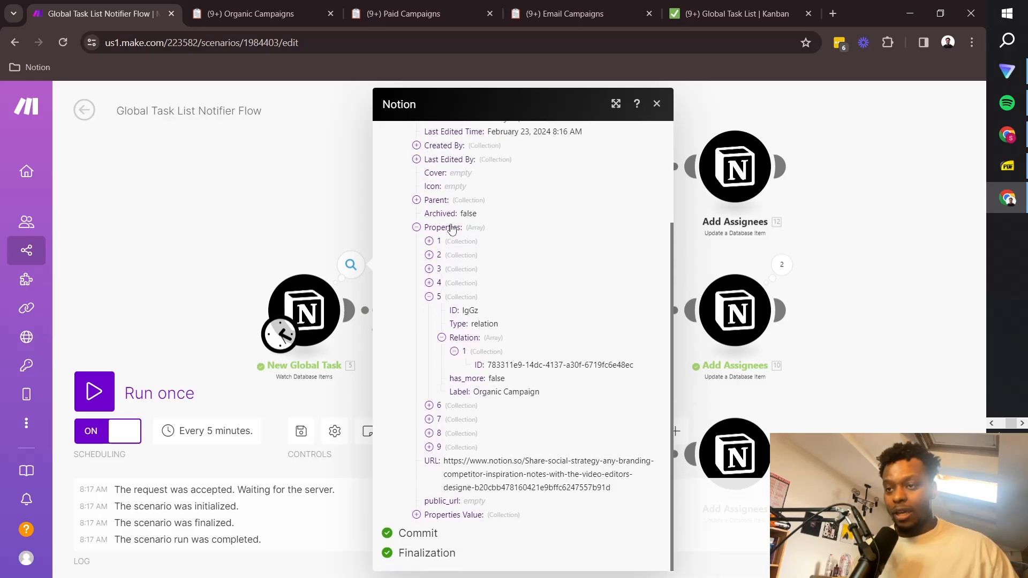
left_click(452, 257)
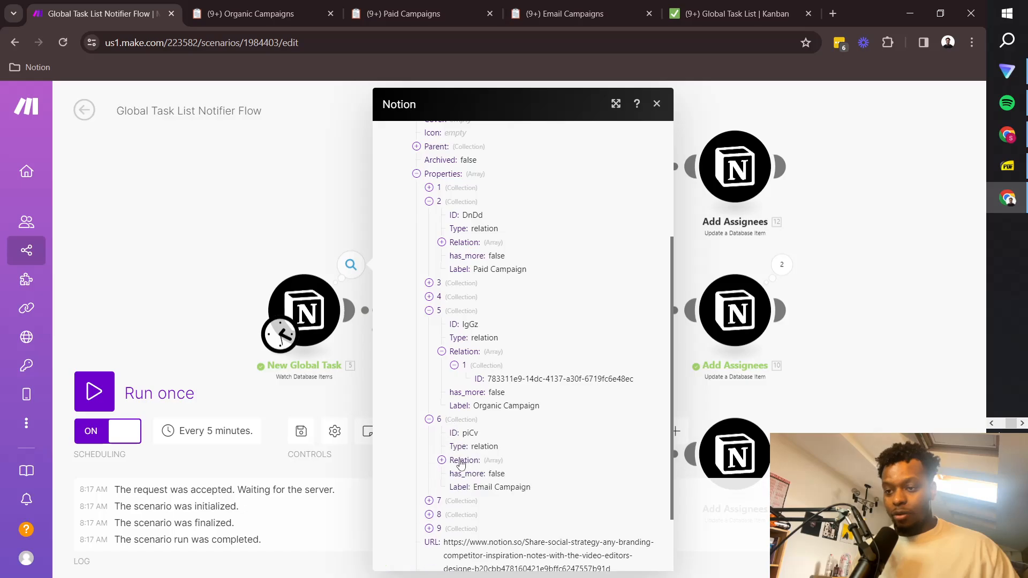
left_click(453, 464)
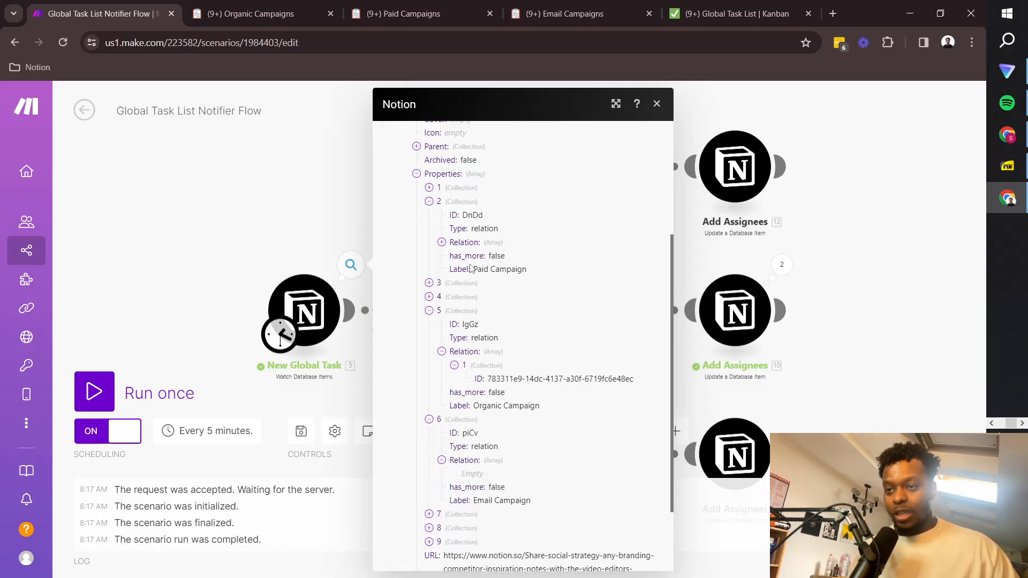
left_click(465, 244)
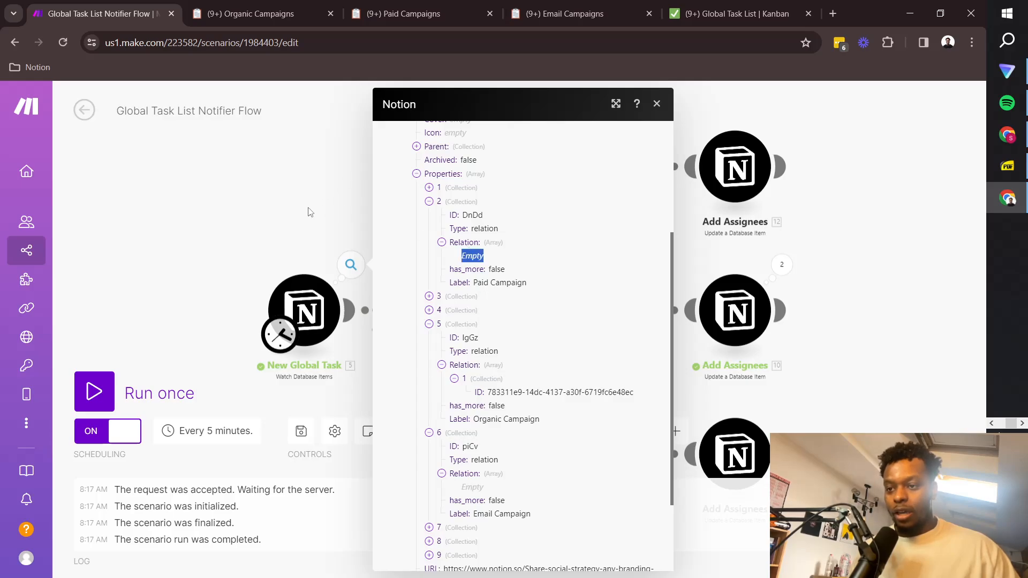
Close the New Global Task output and inspect how the Organic? filter evaluated the bundles.
left_click(296, 196)
left_click(520, 329)
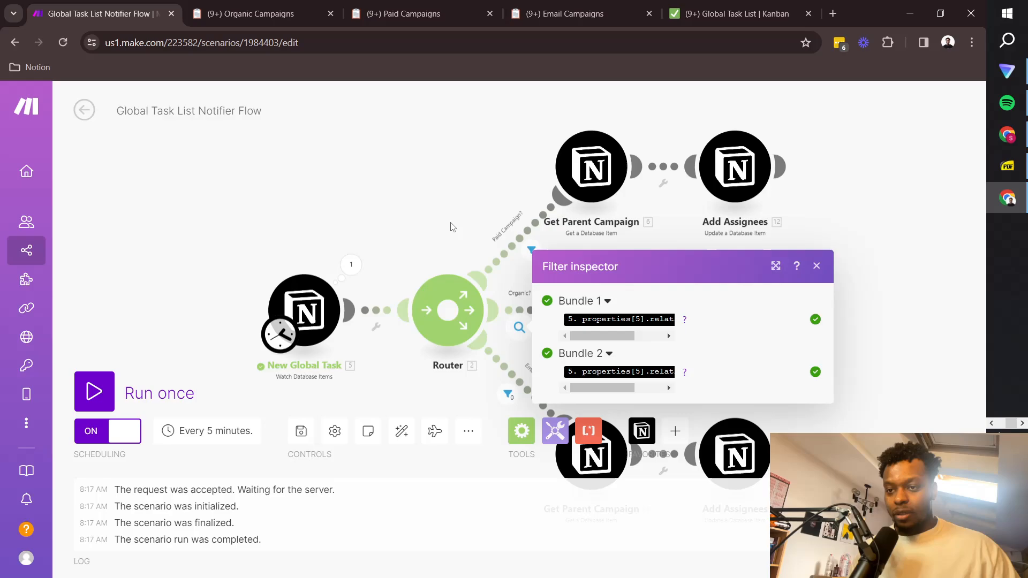
left_click(442, 205)
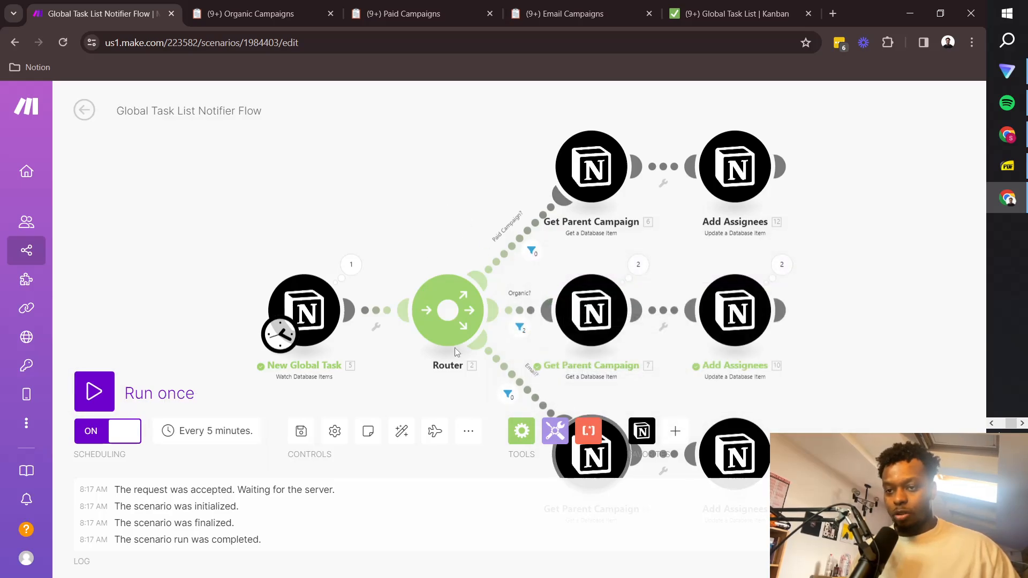
Reopen the scenario for editing and examine the Properties and Relation index numbers in the Organic? filter's condition.
left_click(85, 110)
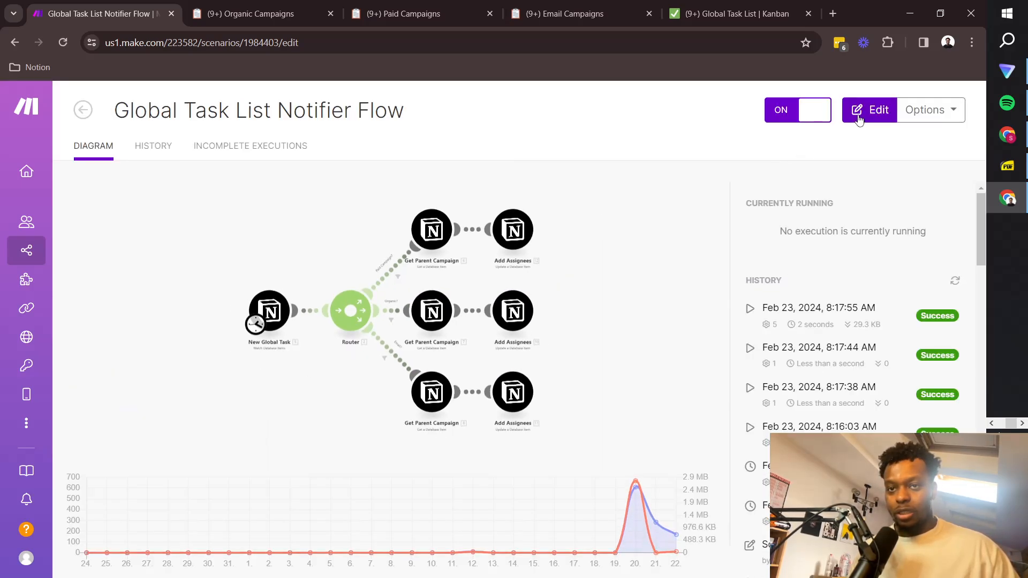
left_click(868, 107)
left_click(521, 328)
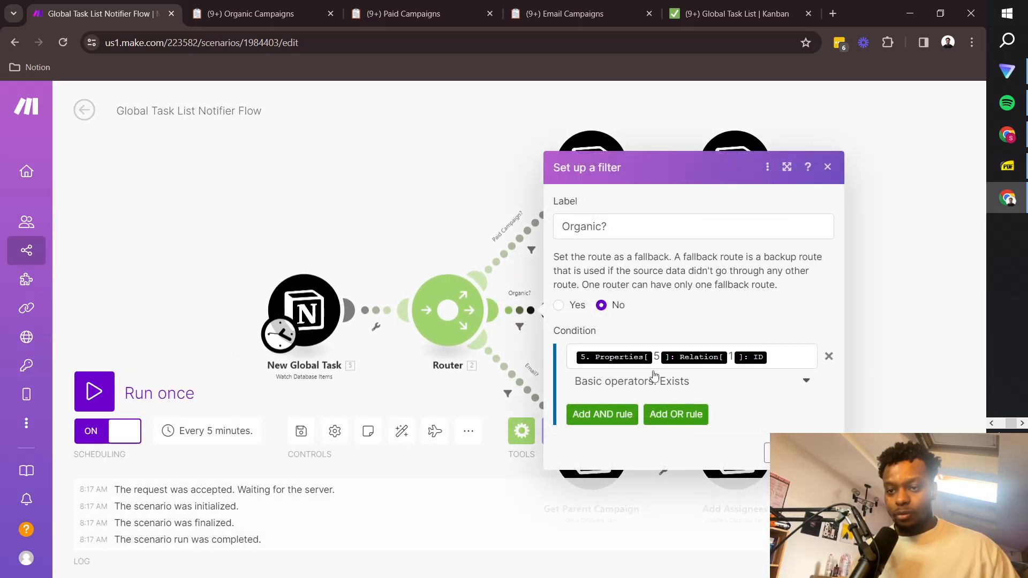
left_click(656, 357)
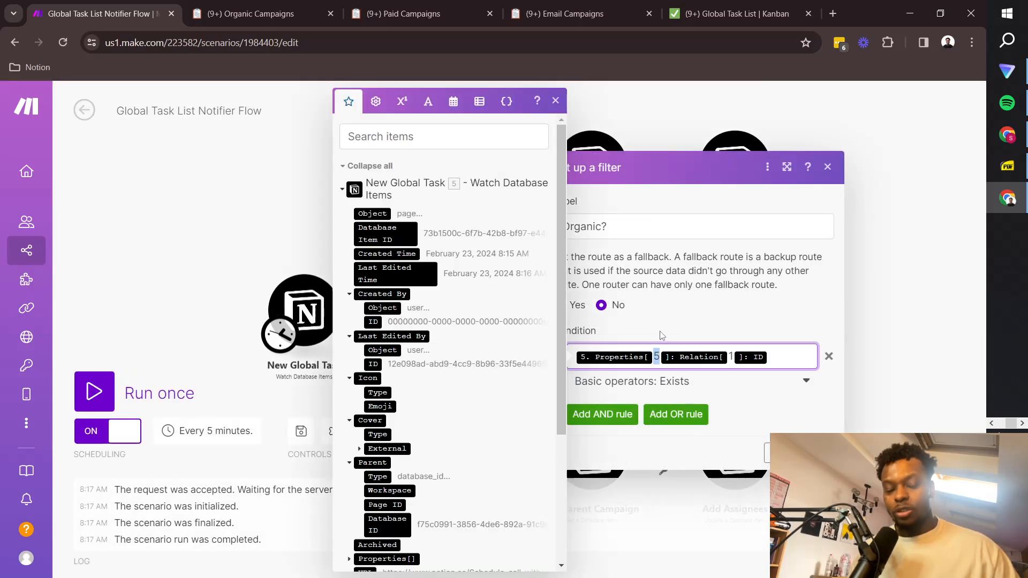
left_click(735, 358)
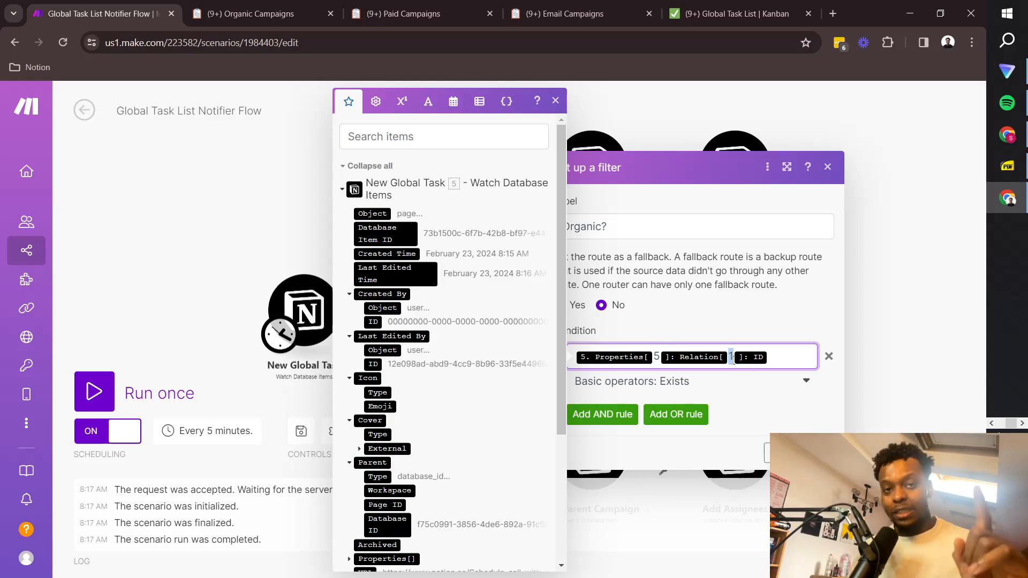
left_click(748, 337)
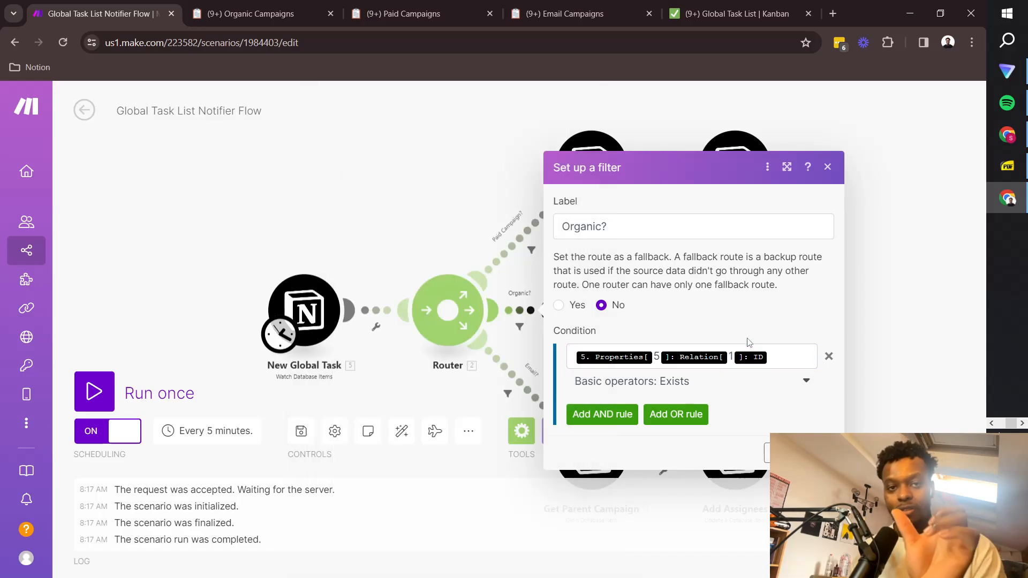
left_click(655, 355)
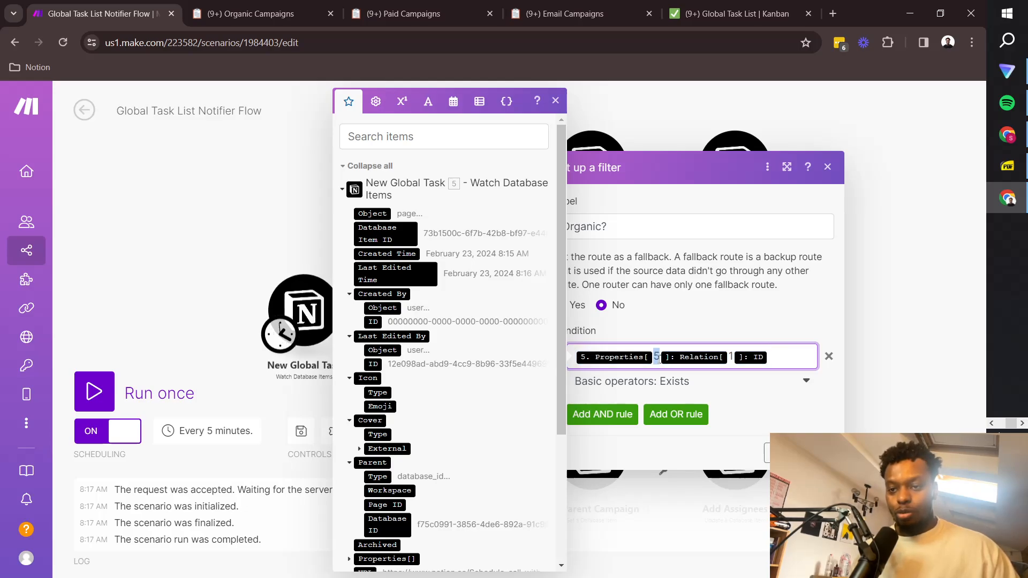
double_click(732, 356)
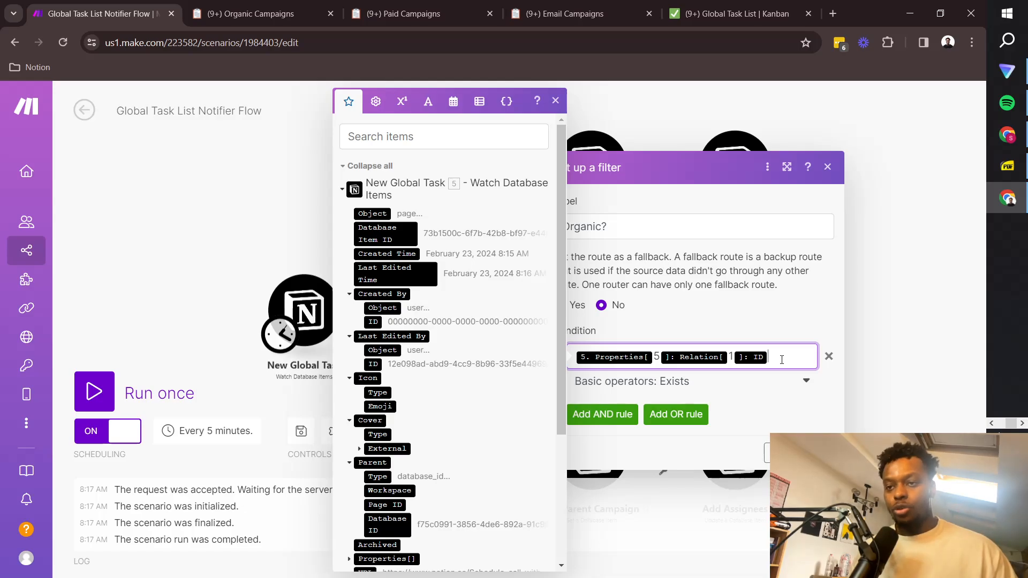
left_click(783, 321)
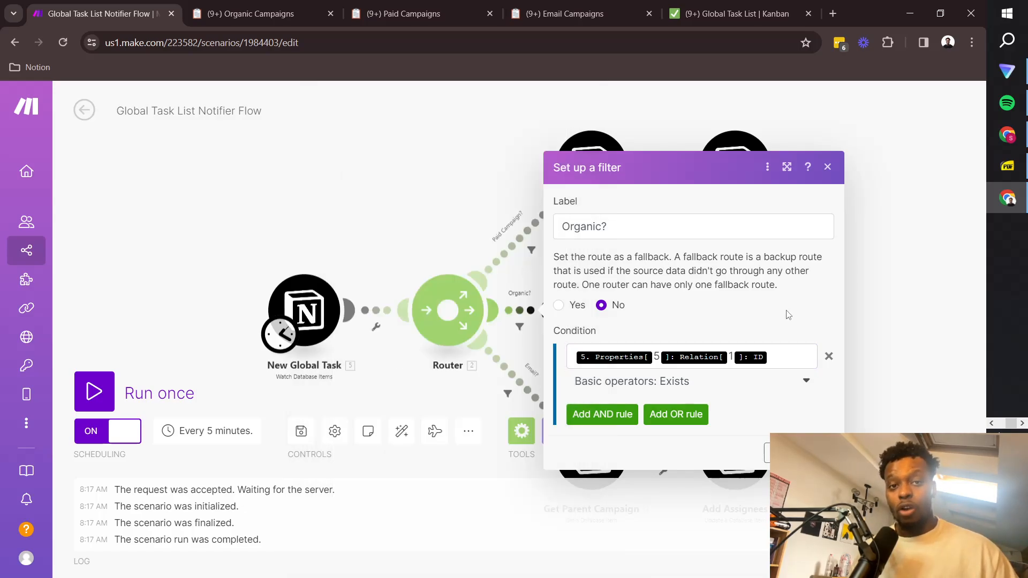
left_click(656, 357)
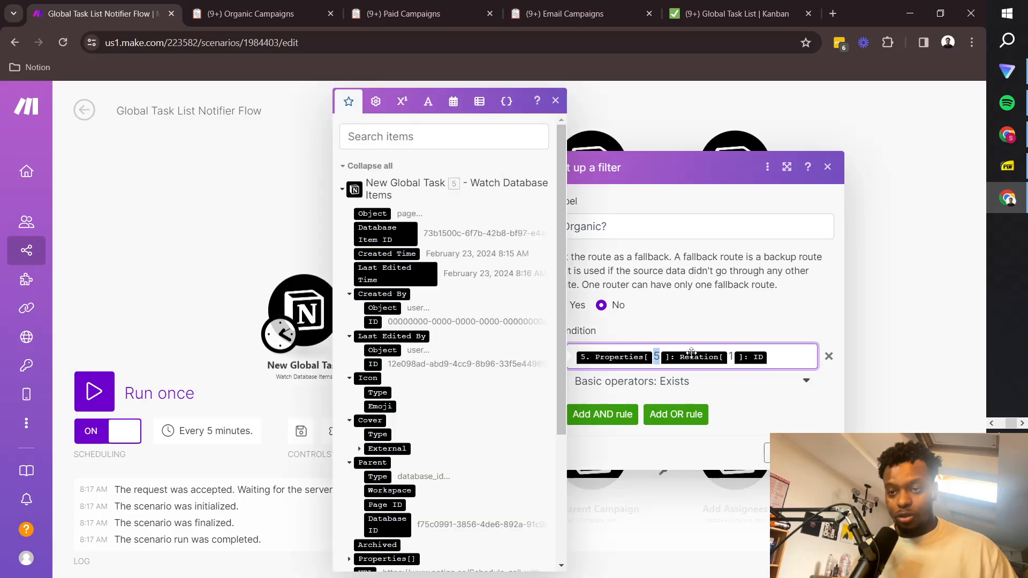
double_click(732, 357)
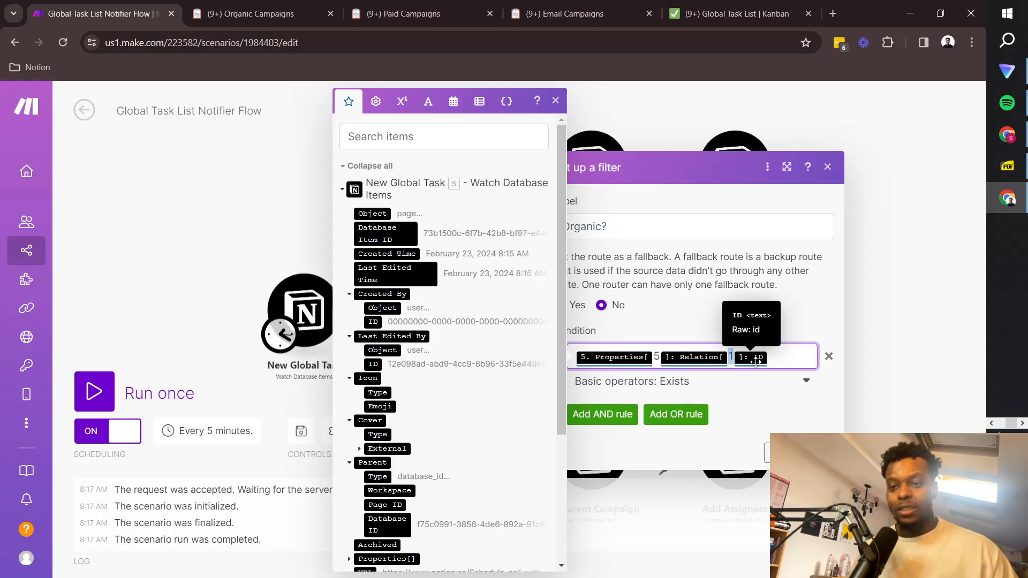
Expand the Properties array among the New Global Task items for the Organic? filter, look through its entries, and close the filter.
scroll(388, 394, "down", 3)
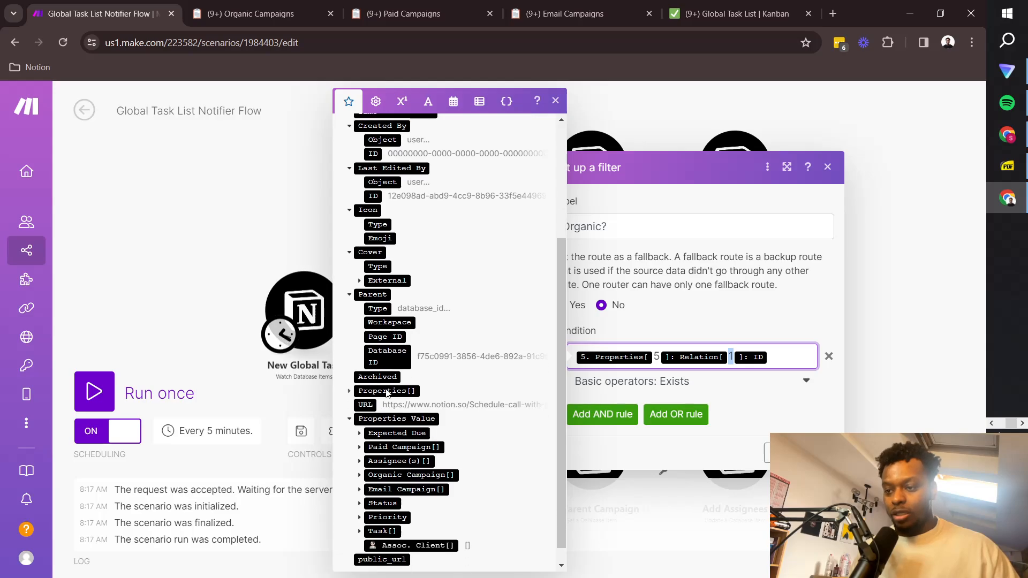
left_click(386, 373)
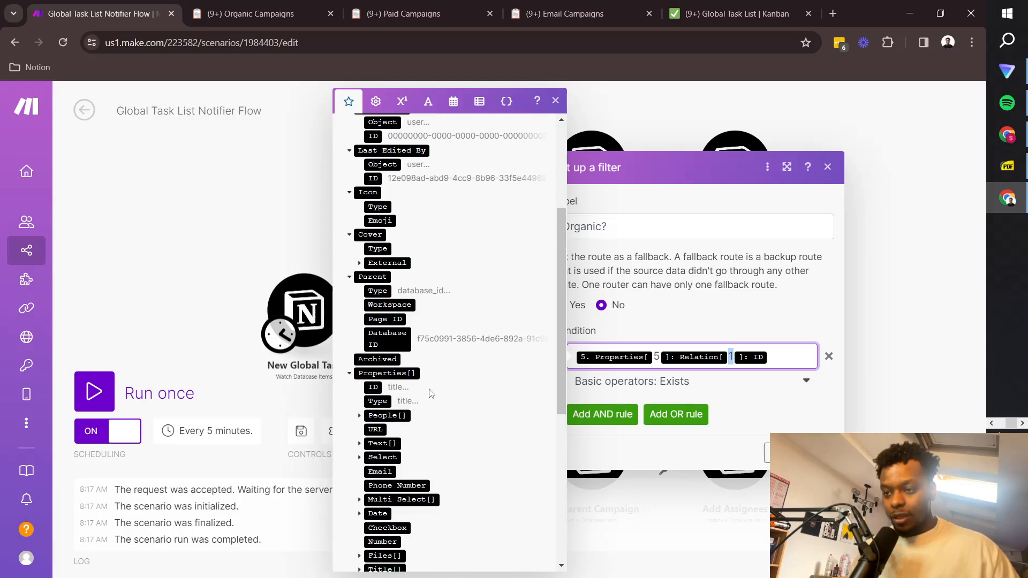
scroll(423, 391, "down", 4)
scroll(397, 333, "up", 3)
left_click(259, 243)
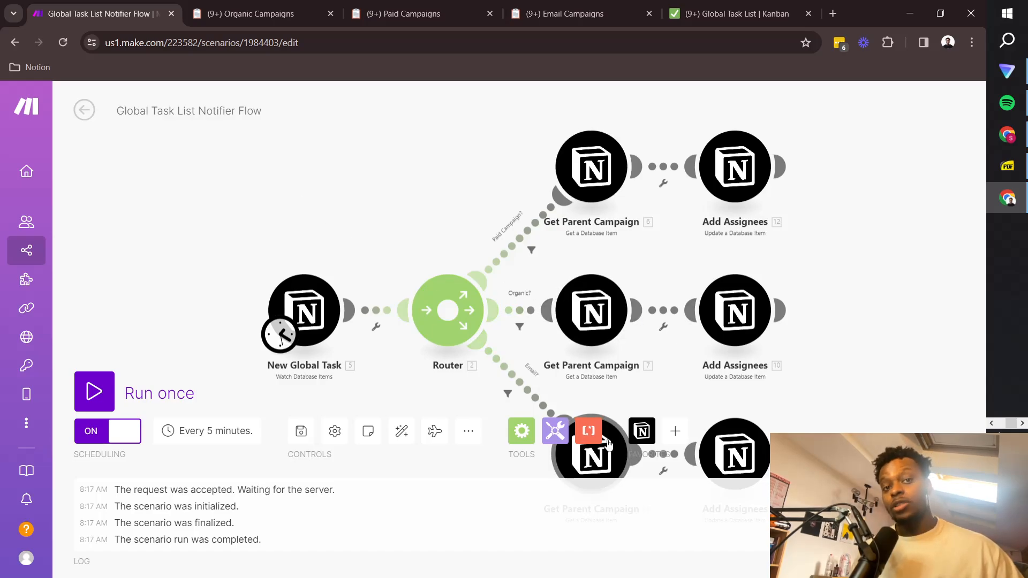
Inspect the Database Item ID mapping in the organic route's Get Parent Campaign module, then close the module.
left_click_drag(460, 223, 373, 169)
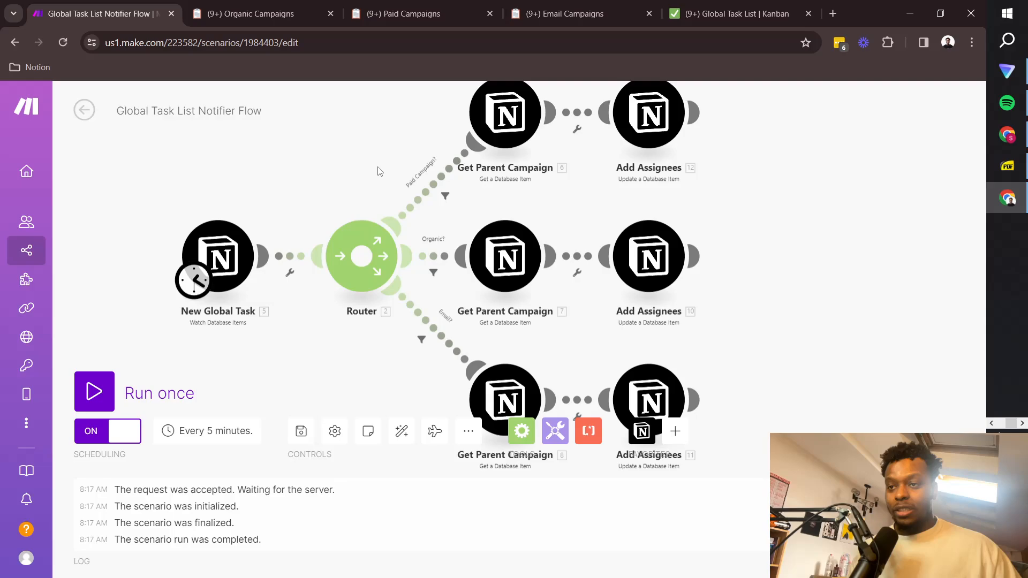
left_click(508, 251)
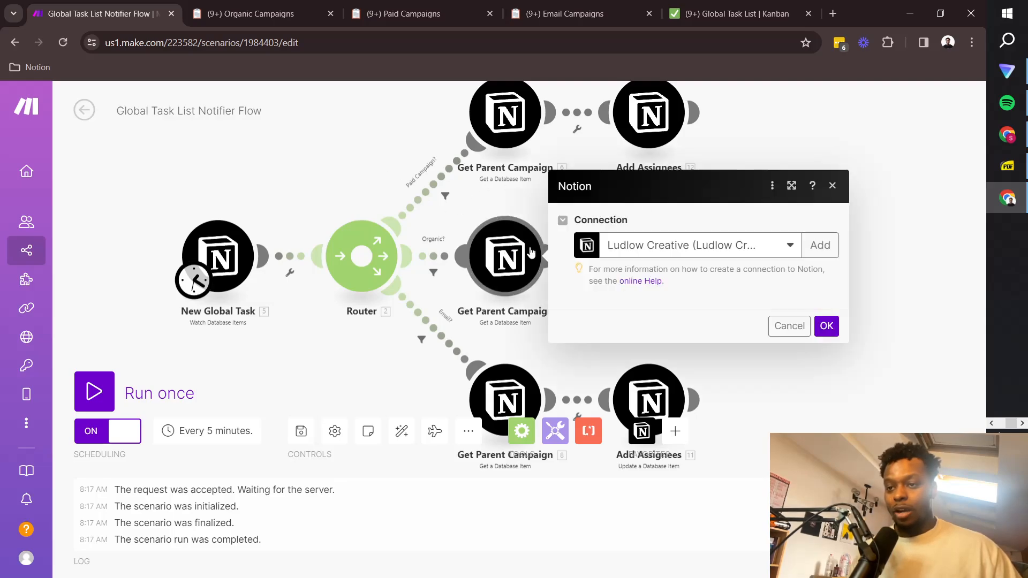
left_click(789, 336)
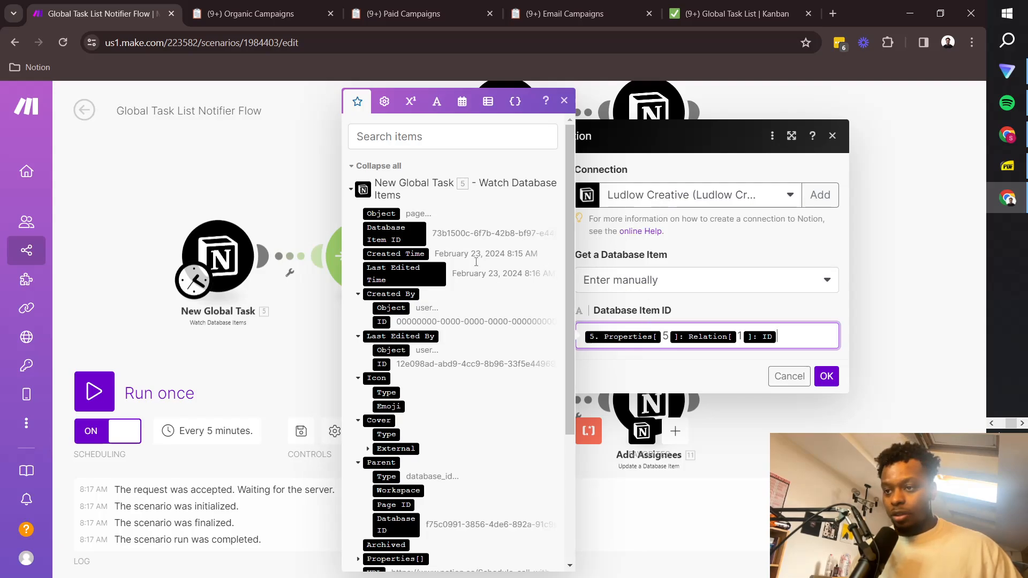
left_click(268, 184)
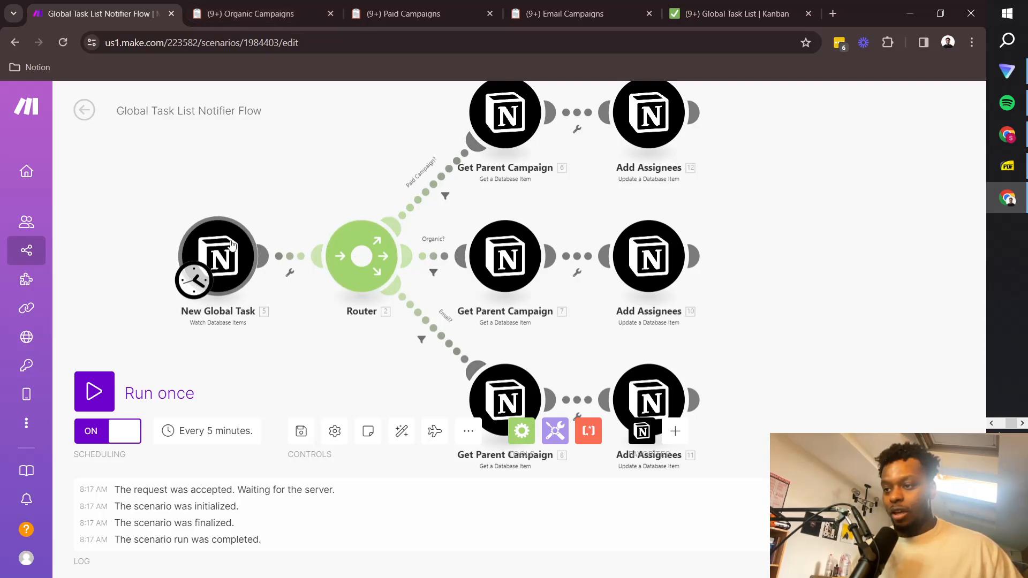
Switch to the Organic Campaigns board in Notion, close the open campaign page, and open the automation that creates the shot list tasks.
left_click(274, 5)
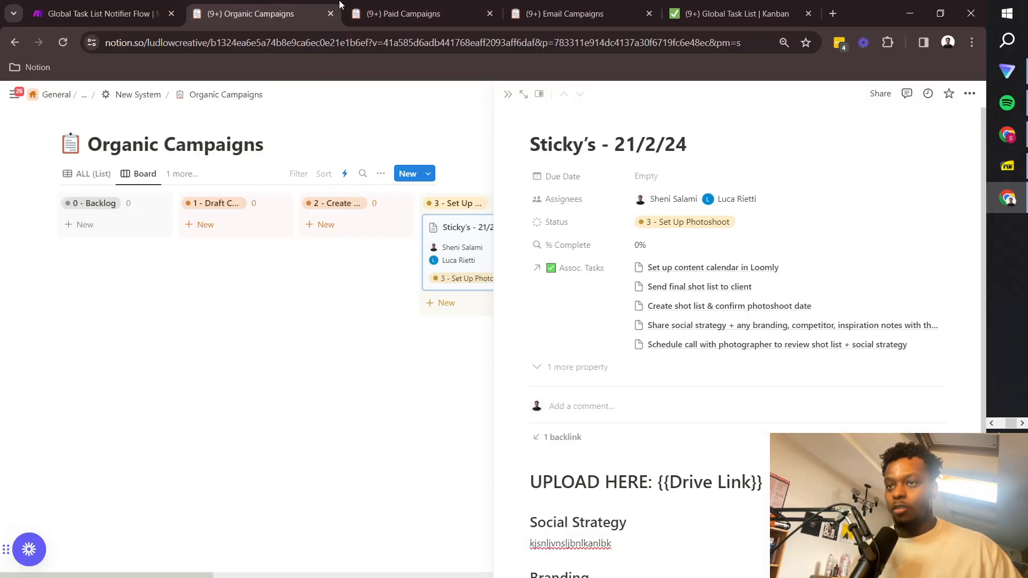
left_click(399, 368)
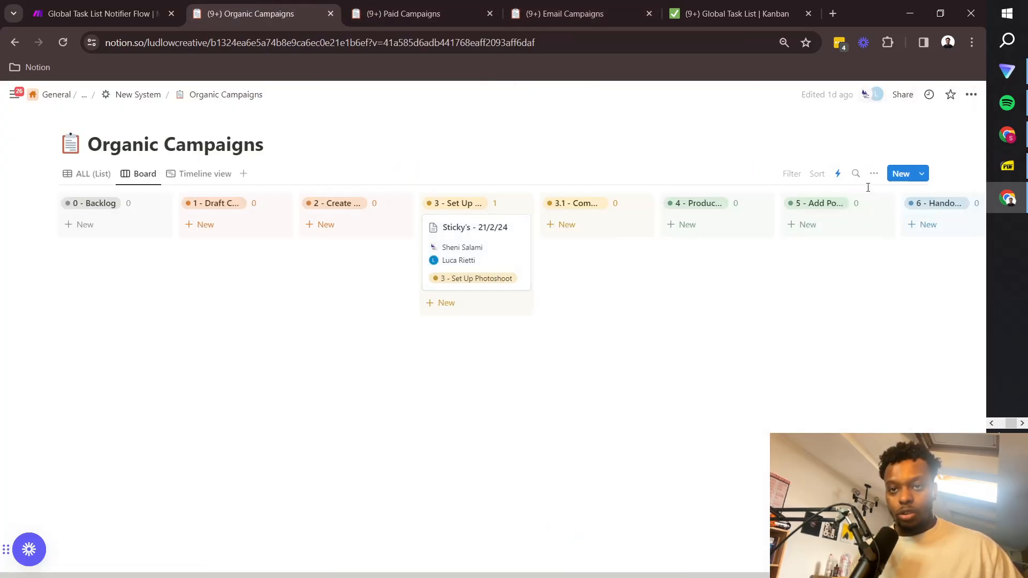
left_click(838, 174)
scroll(863, 363, "down", 3)
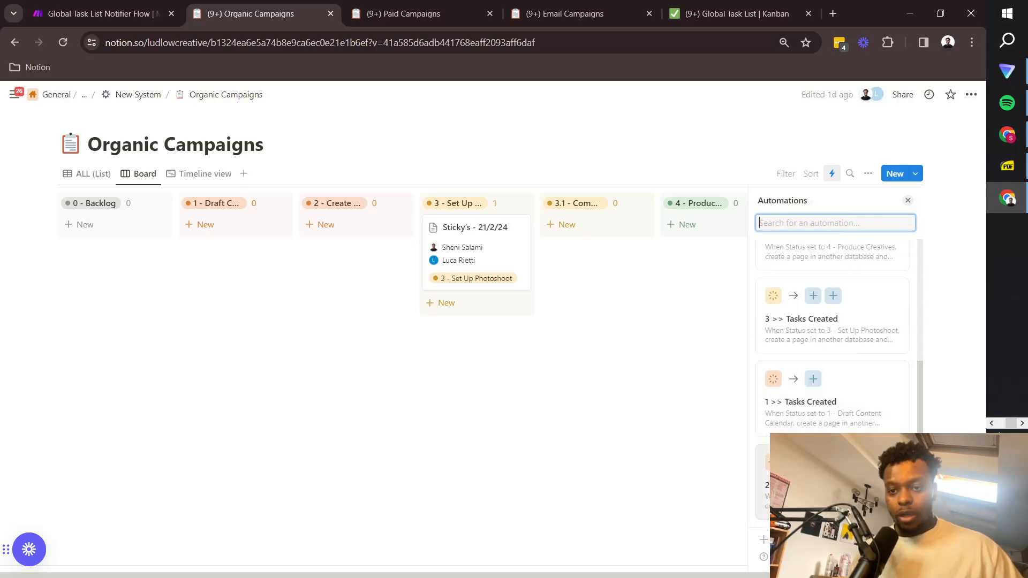
left_click(833, 482)
Examine the automation's Add page to Global Task List actions, including their Task, Organic Campaign and Status values.
scroll(830, 380, "down", 3)
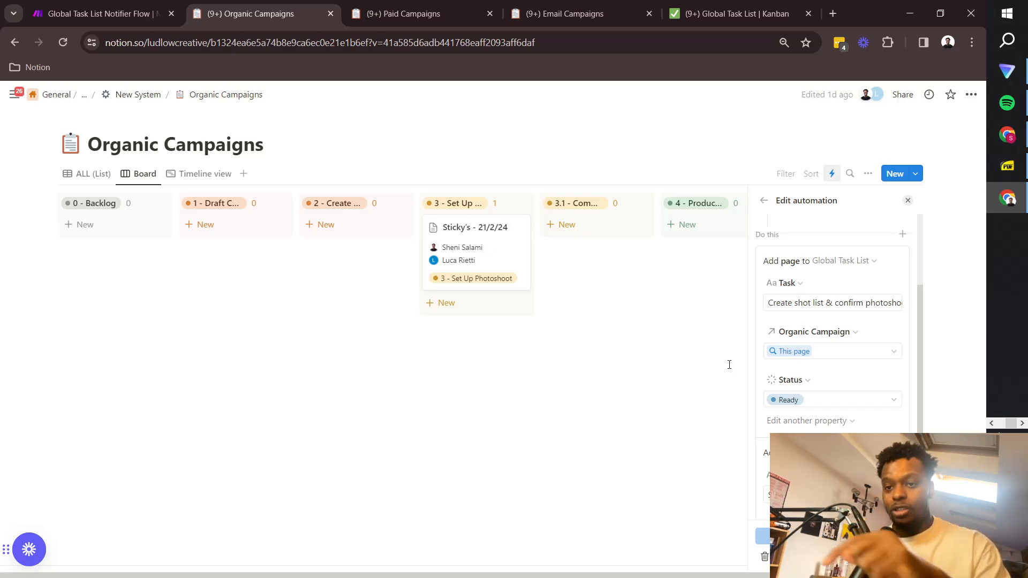
scroll(820, 348, "down", 2)
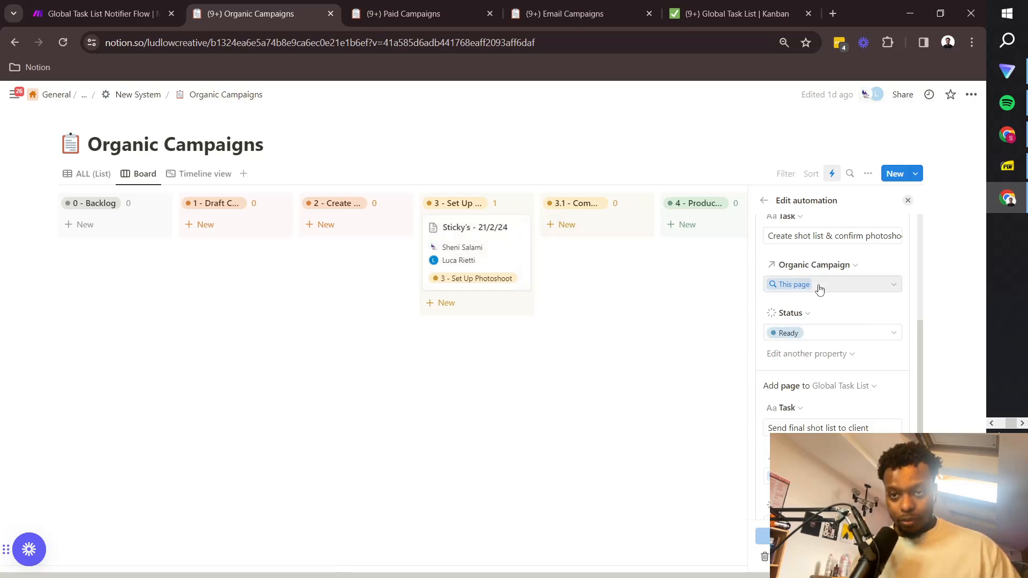
scroll(791, 288, "up", 2)
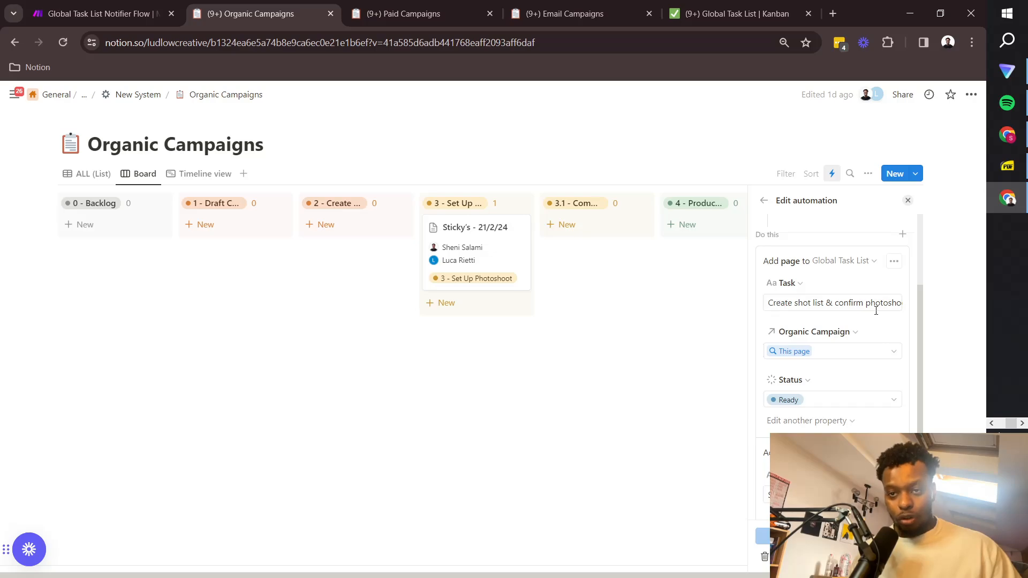
scroll(772, 282, "down", 2)
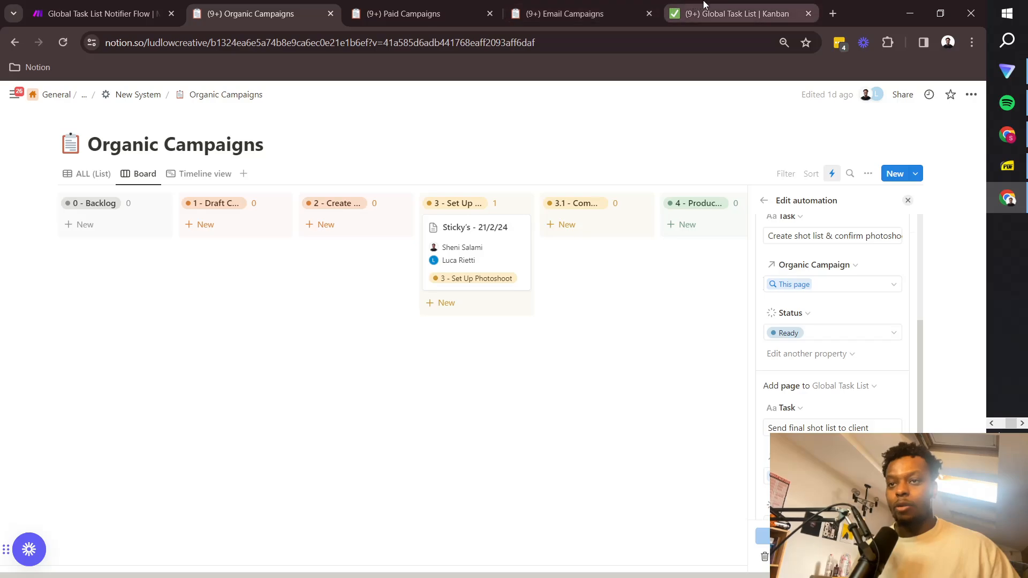
Switch back to Make and compare the organic Get Parent Campaign's Database Item ID mapping with the Organic? filter's condition.
left_click(134, 10)
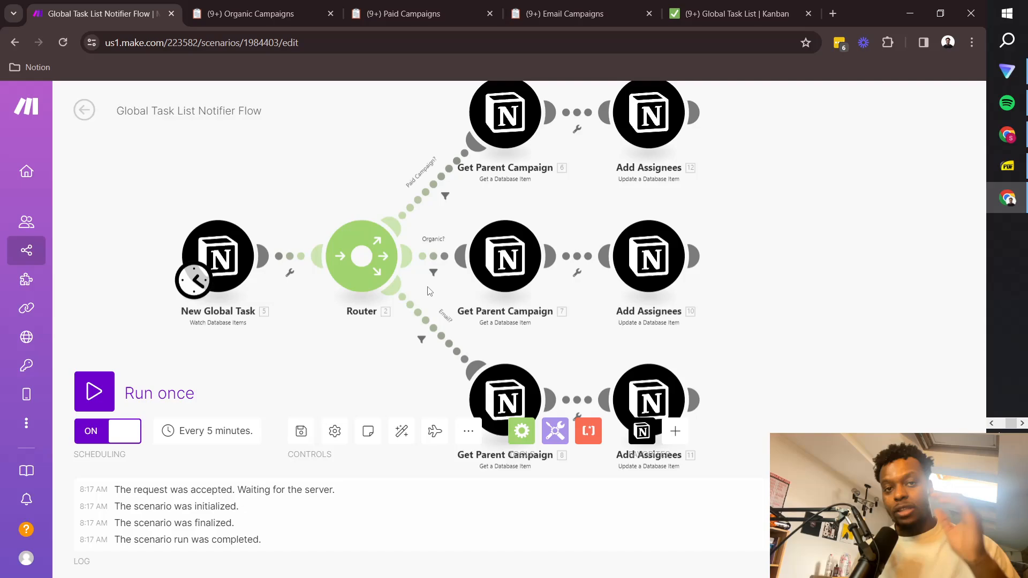
left_click(509, 268)
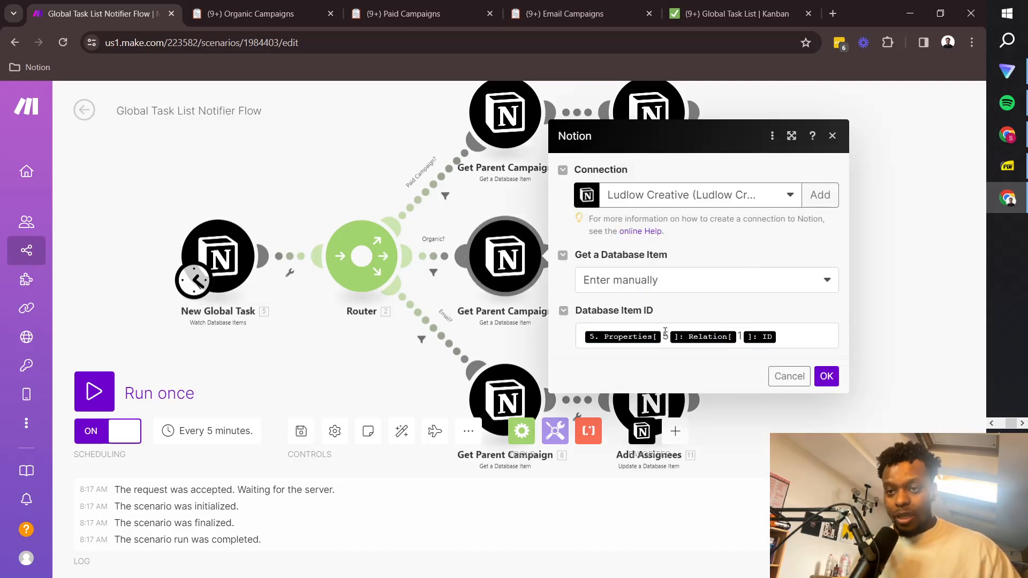
left_click(667, 338)
left_click(285, 210)
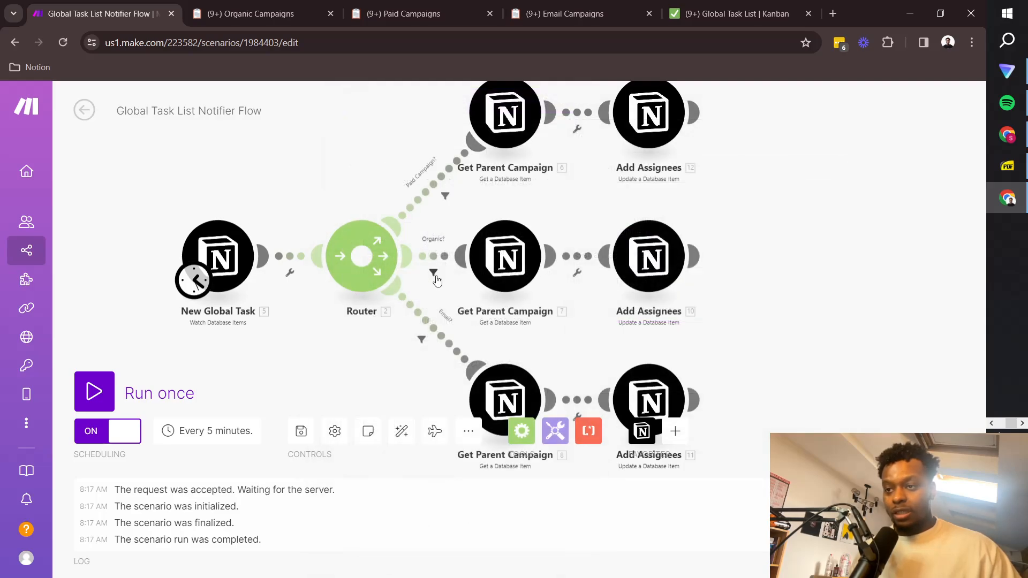
left_click(434, 271)
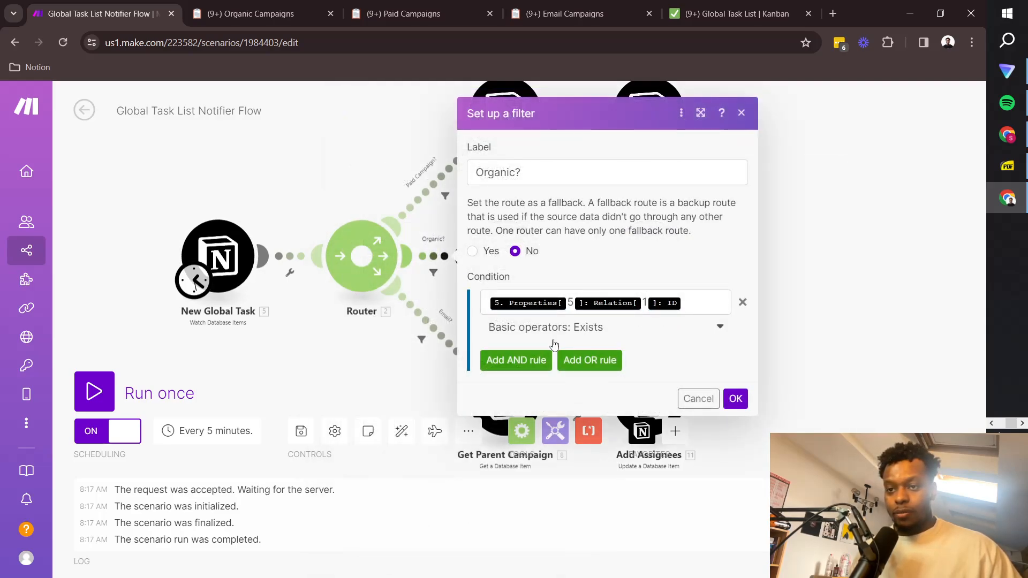
left_click(701, 398)
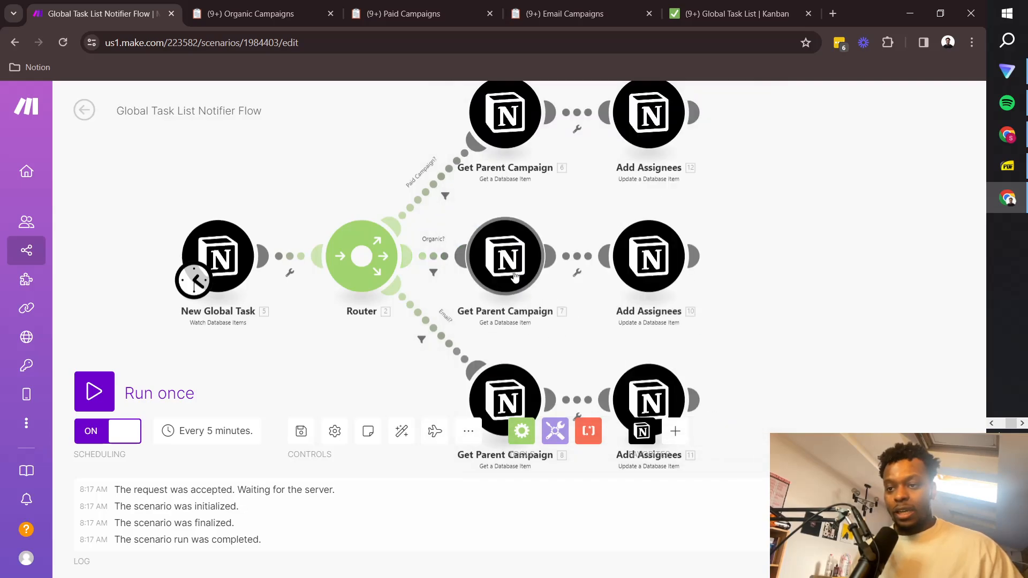
Check the Paid Campaign? filter's condition and the settings of the Get Parent Campaign module on that route.
left_click(445, 196)
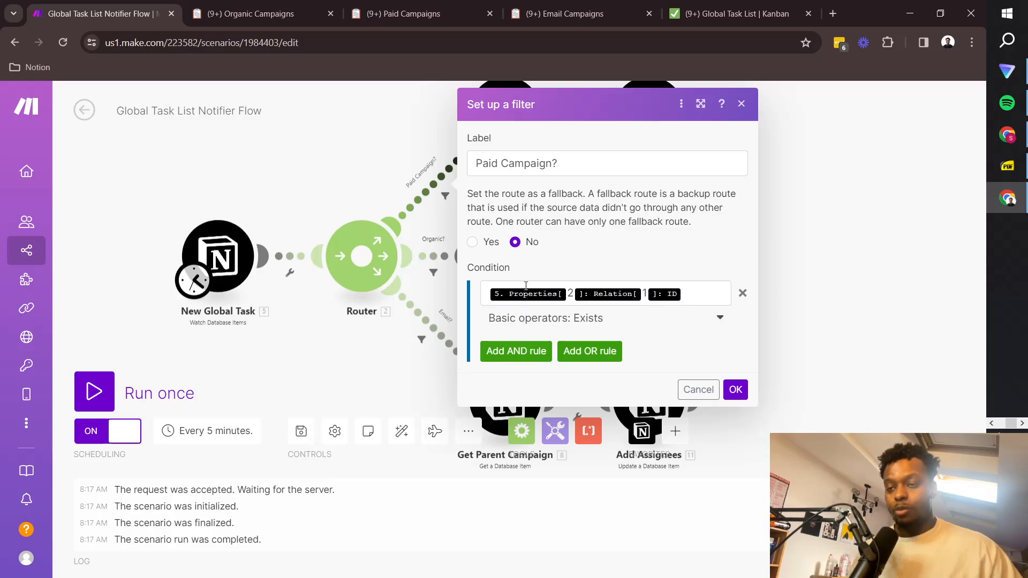
left_click(830, 245)
left_click(506, 115)
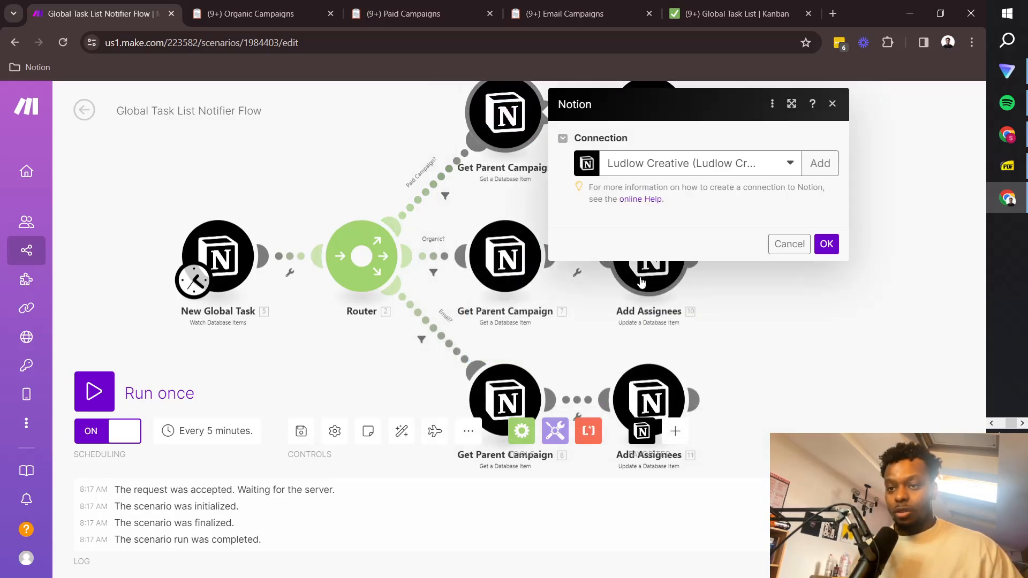
left_click(787, 414)
scroll(424, 328, "down", 2)
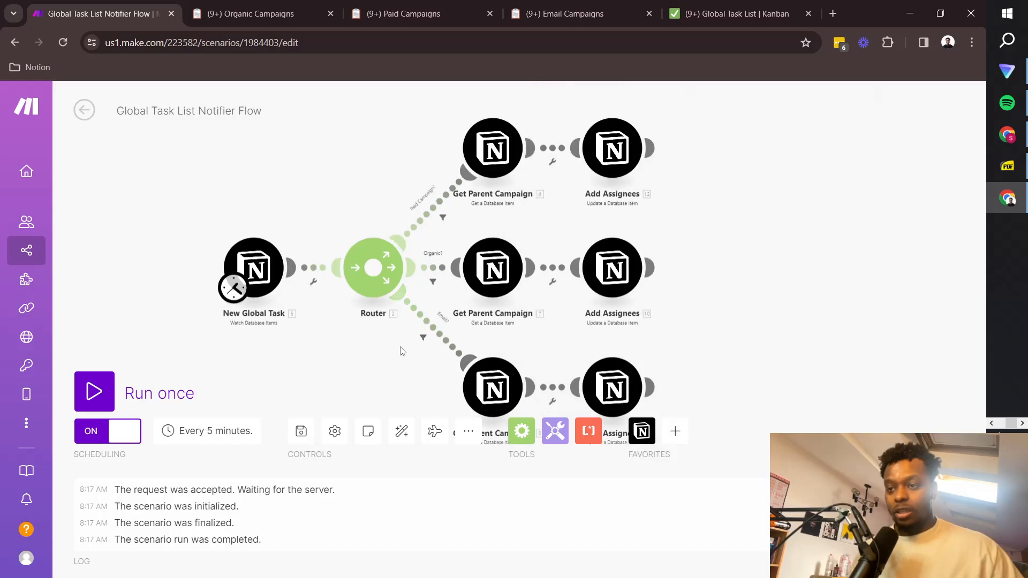
Check the Email? filter's condition against the Database Item ID mapping in the email route's Get Parent Campaign module.
left_click_drag(394, 352, 375, 270)
left_click(405, 252)
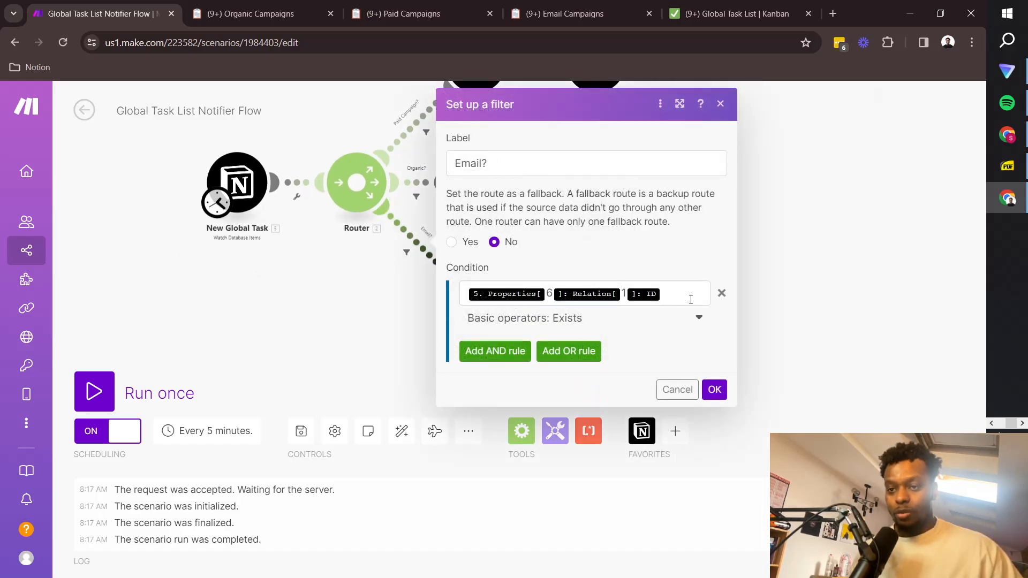
left_click(714, 390)
left_click(498, 313)
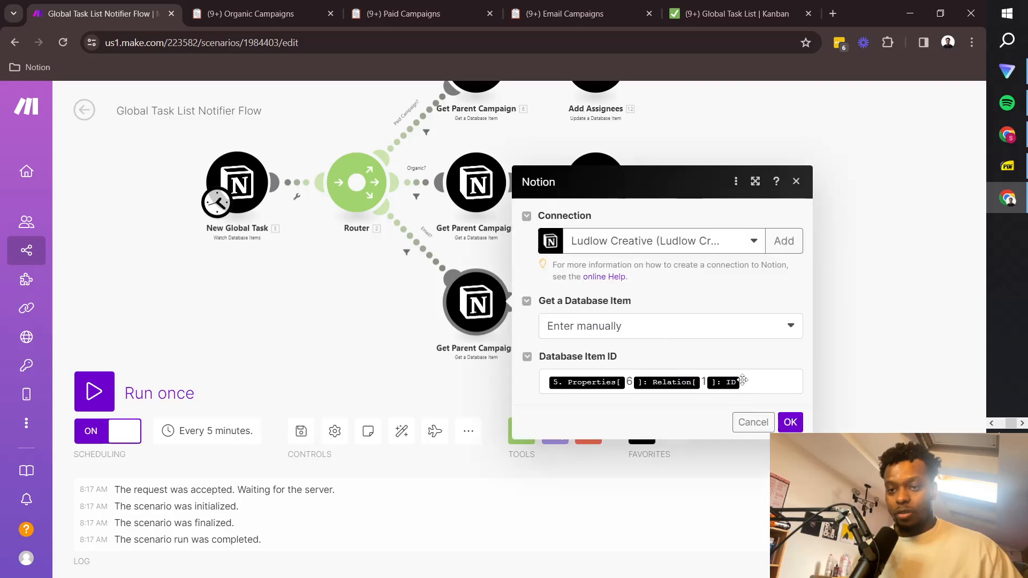
left_click(790, 422)
scroll(369, 301, "up", 2)
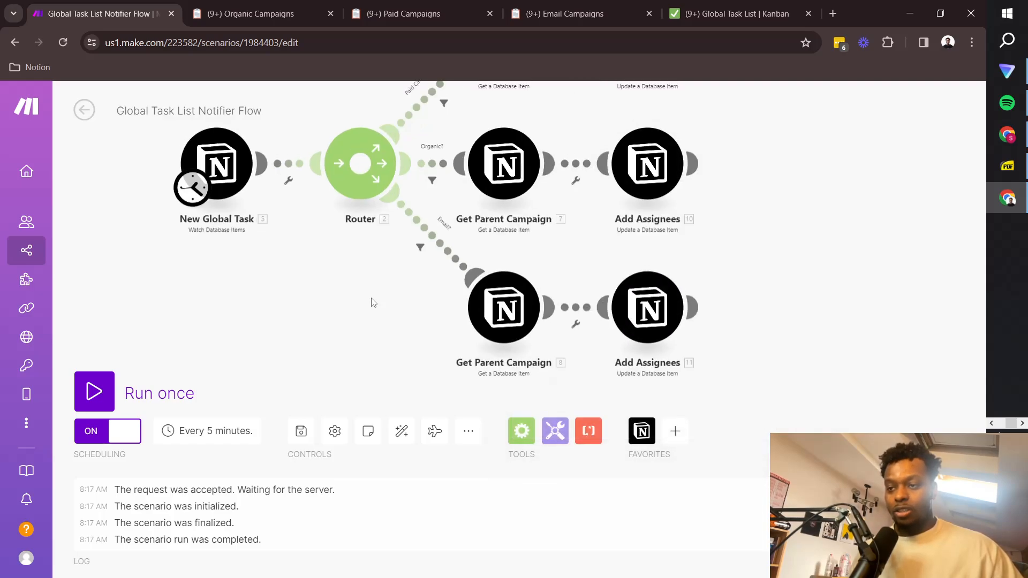
scroll(401, 332, "down", 3)
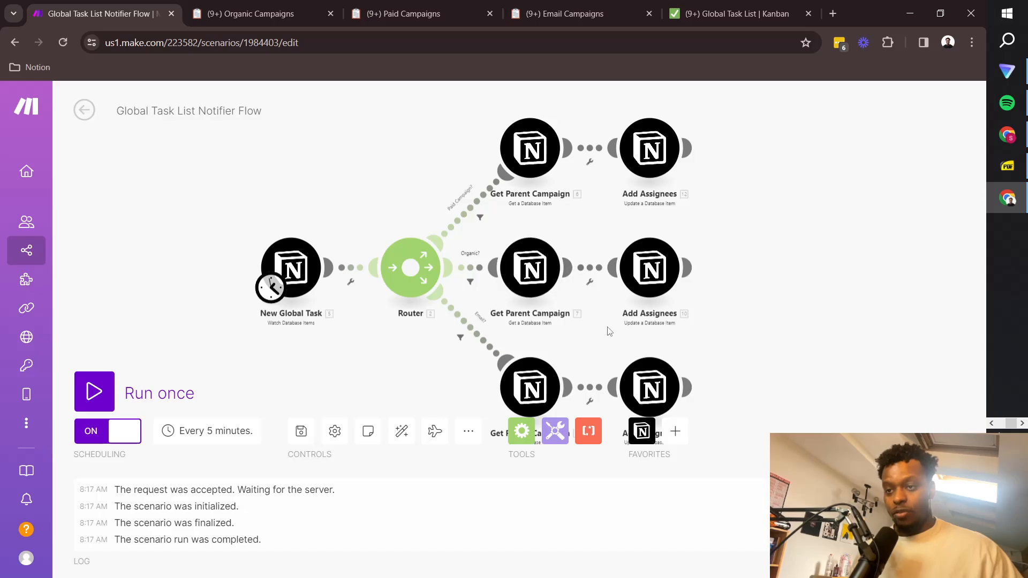
Open the paid route's Add Assignees module and review its Database ID, Page ID and Fields settings.
left_click(643, 146)
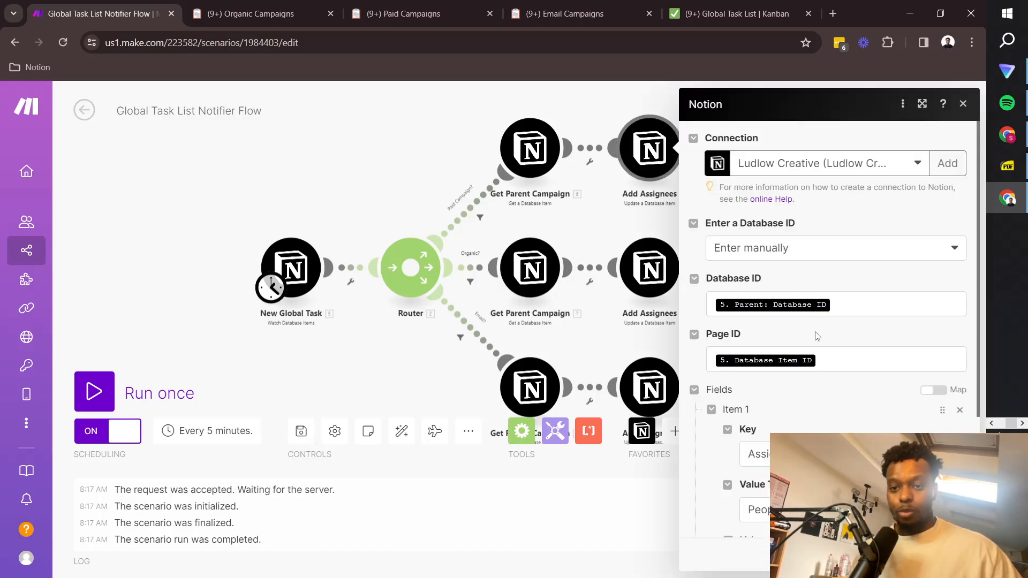
scroll(818, 337, "down", 4)
scroll(798, 338, "up", 4)
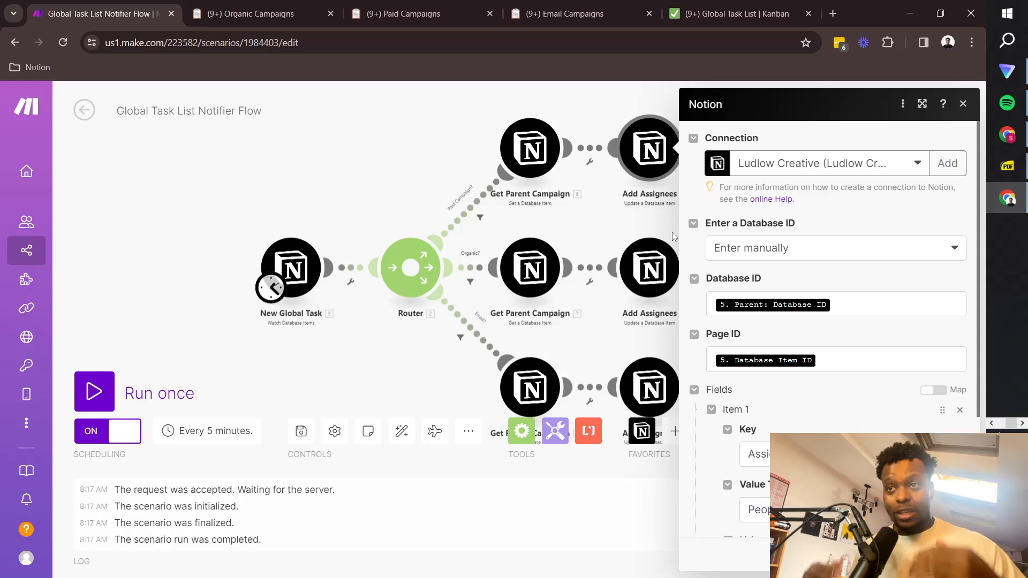
Switch to the Global Task List in Notion, highlight the database ID in its URL, and close the open task page.
left_click(692, 6)
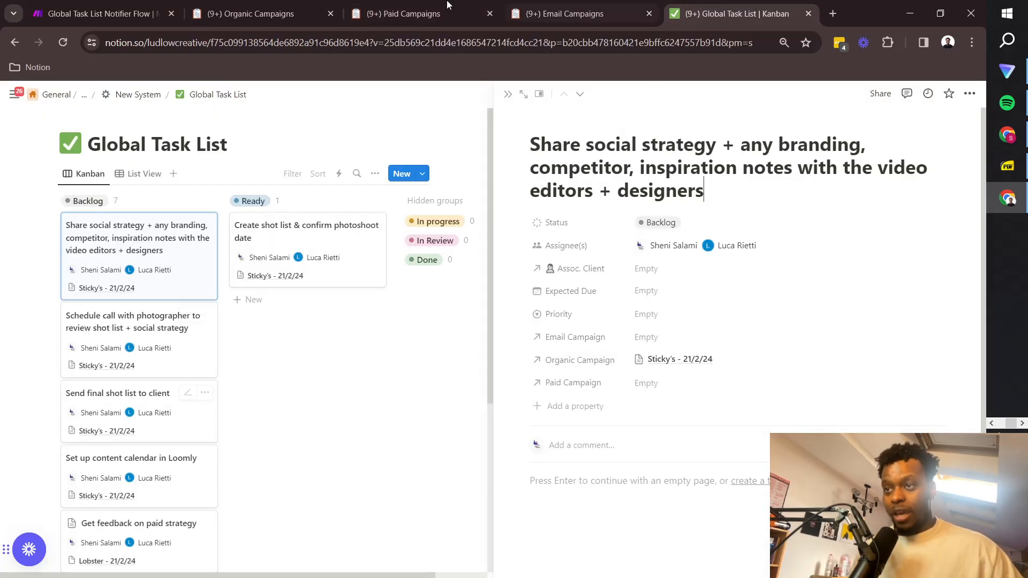
left_click_drag(213, 44, 354, 45)
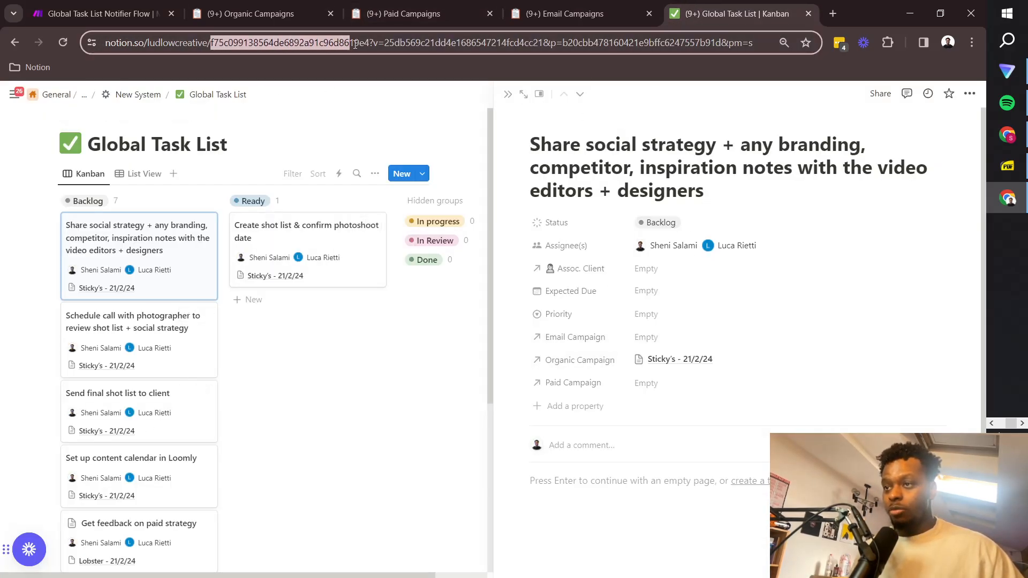
left_click_drag(434, 42, 543, 44)
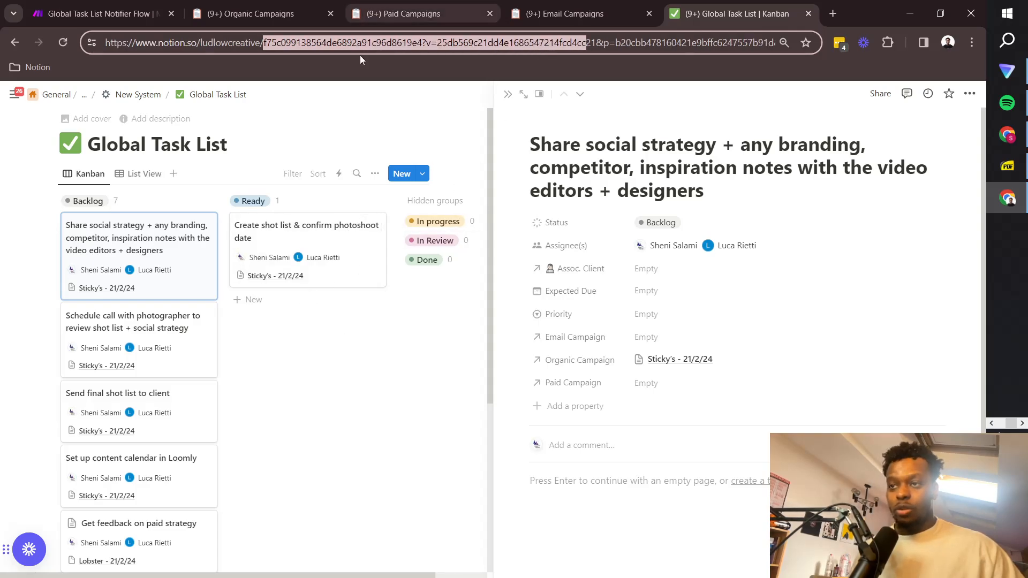
left_click(393, 454)
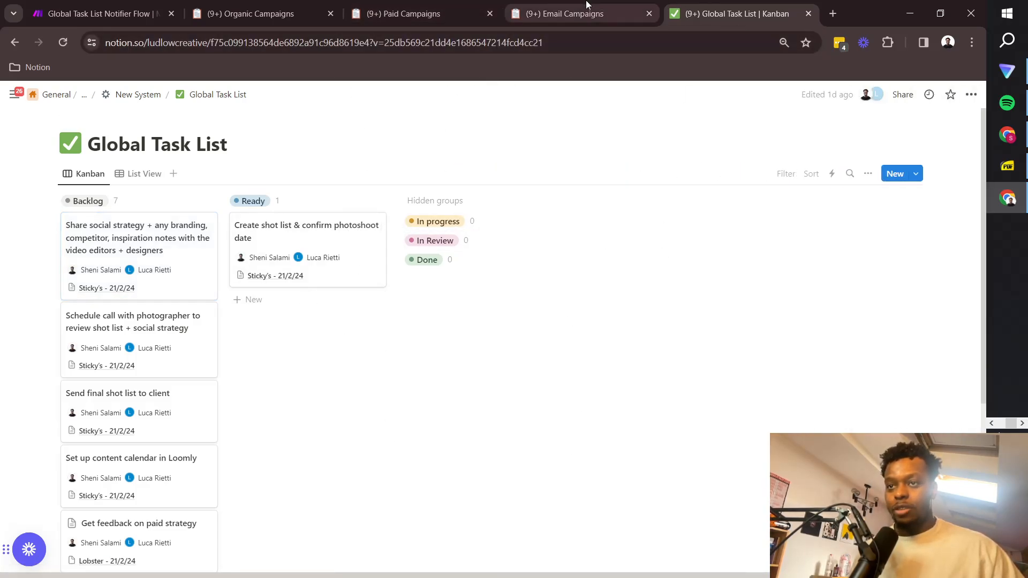
Return to the Make scenario and examine the Database ID mapping in the paid route's Add Assignees module.
left_click(150, 10)
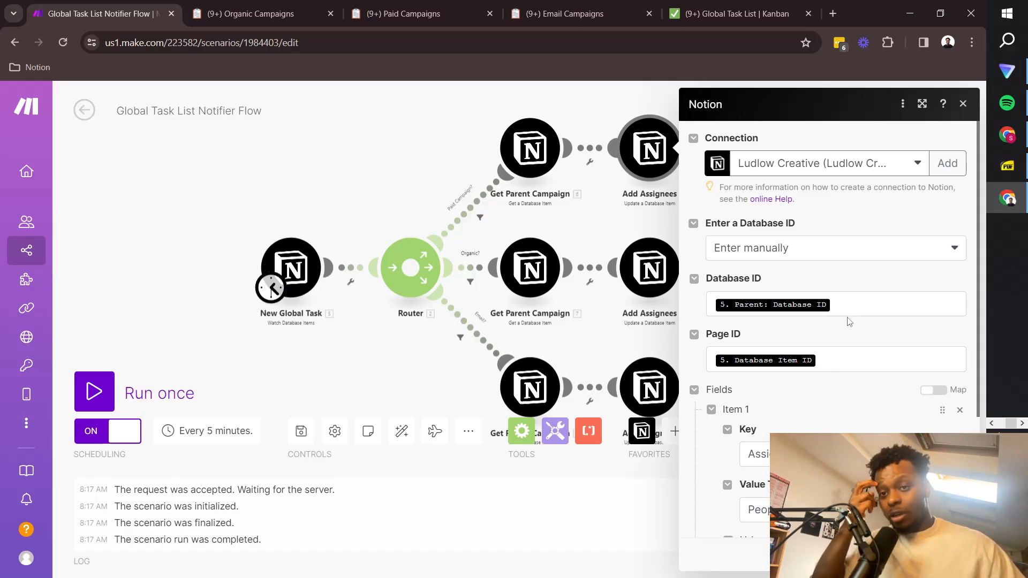
left_click(739, 312)
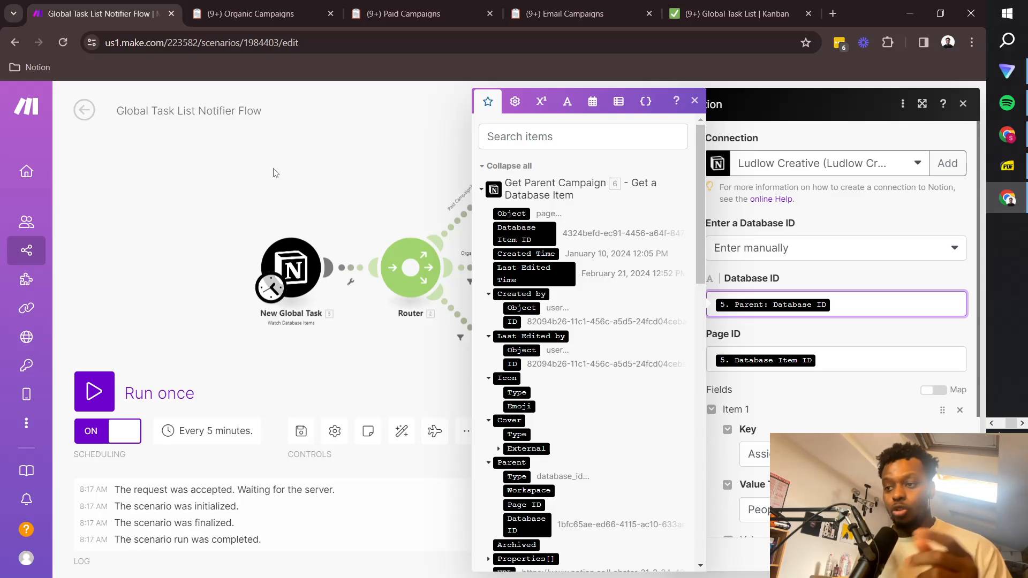
left_click(917, 282)
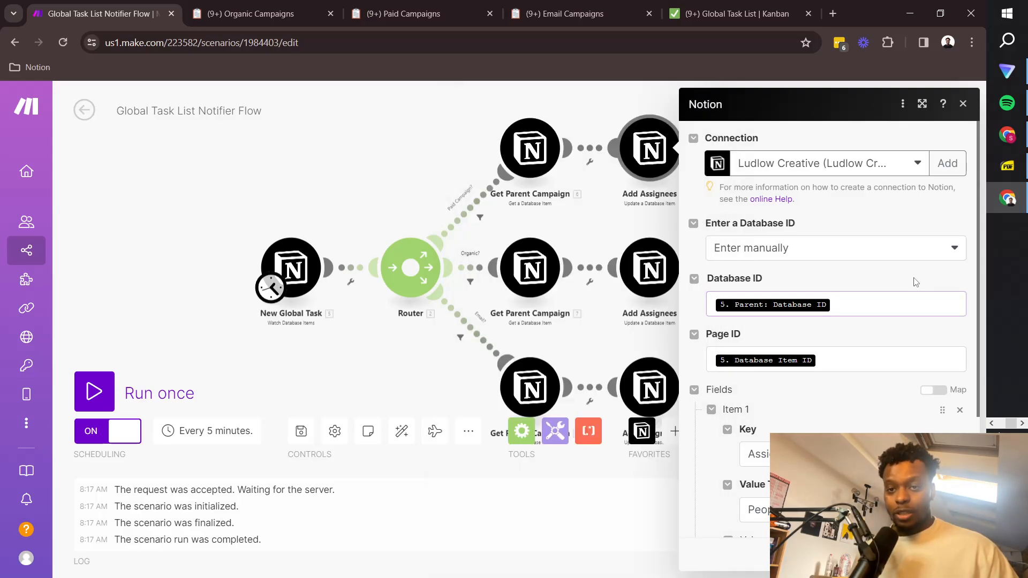
Examine the Page ID mapping and the Assignee(s) key in the paid route's Add Assignees module.
scroll(816, 369, "down", 3)
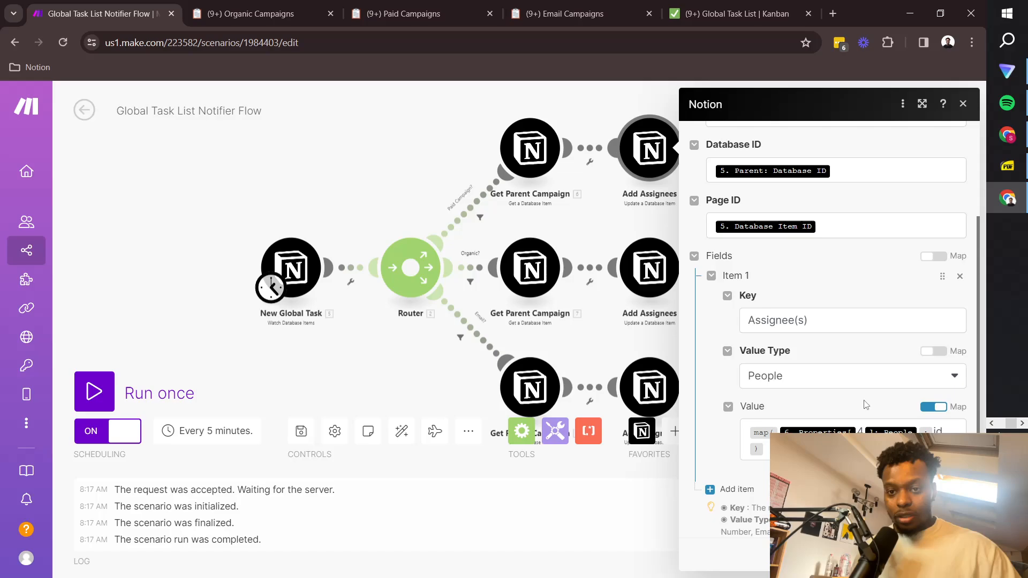
left_click(827, 224)
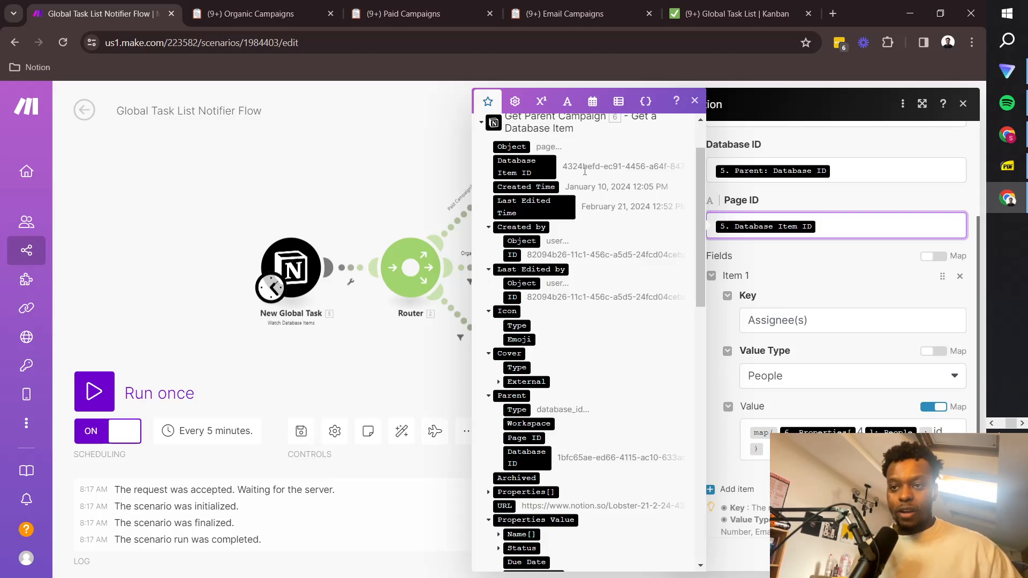
left_click(845, 276)
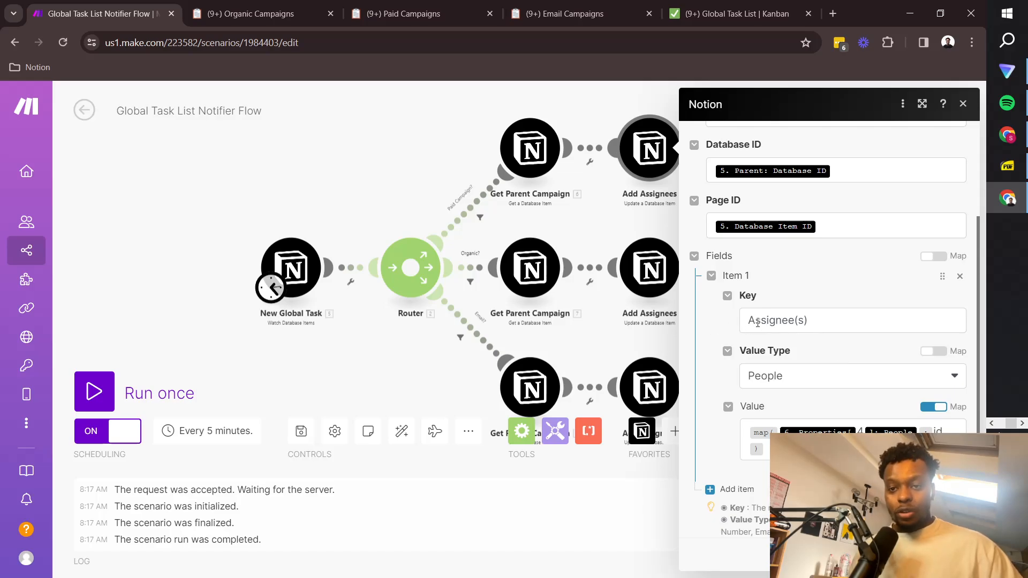
left_click_drag(749, 323, 845, 324)
left_click(817, 323)
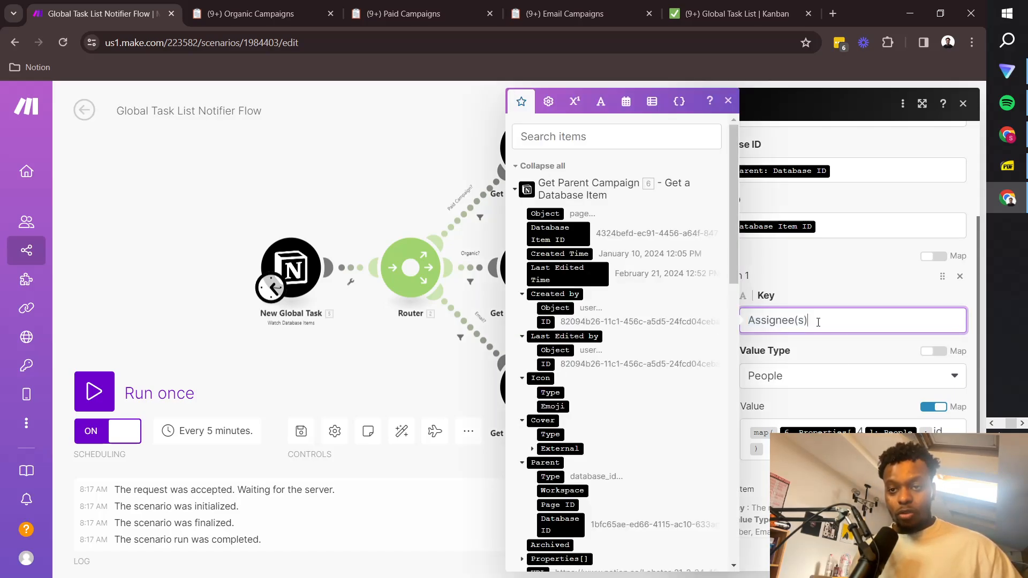
Switch to the Global Task List in Notion and open the "Create shot list & confirm photoshoot date" task to check its Assignee(s) property.
left_click(734, 13)
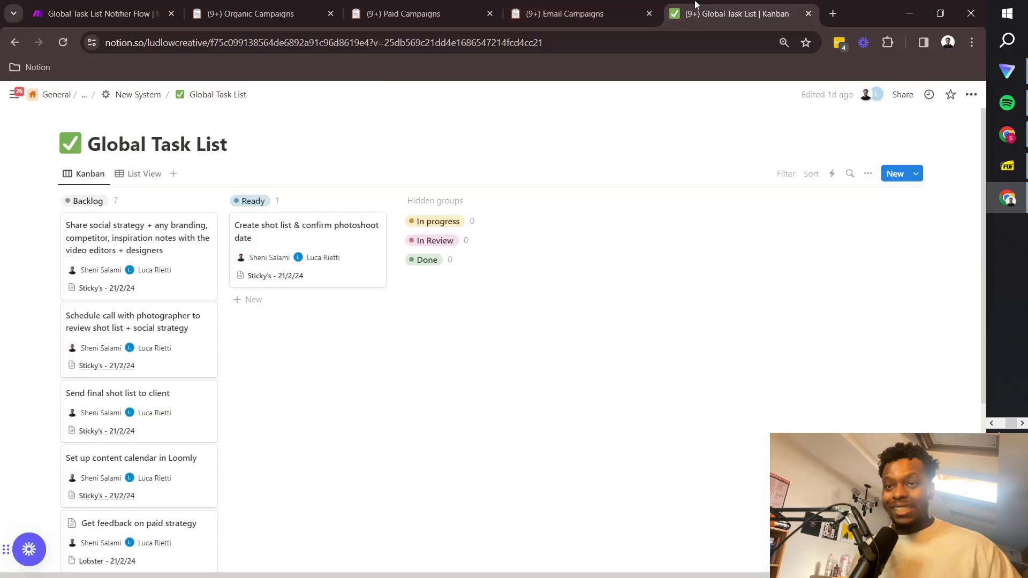
left_click(297, 237)
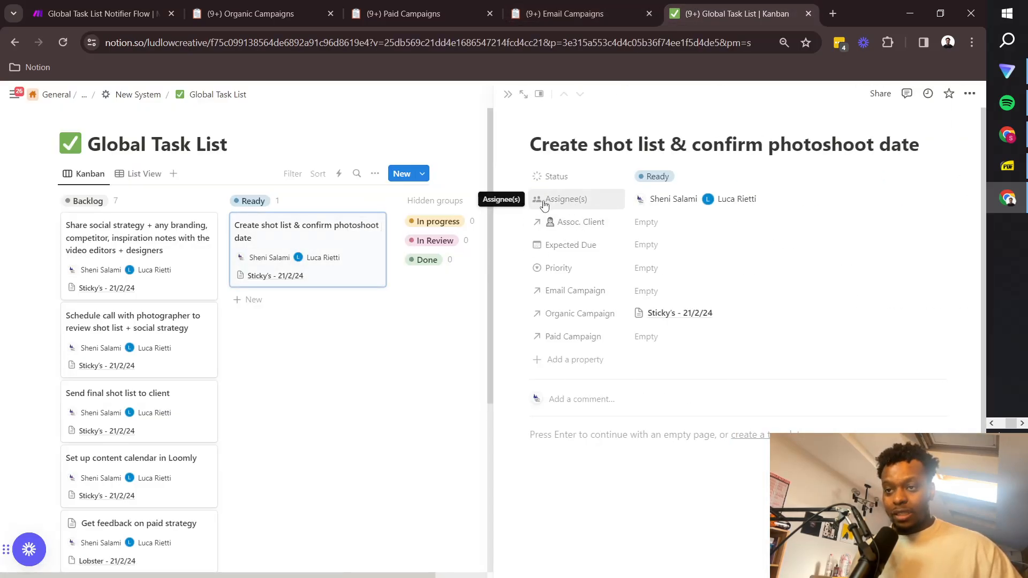
left_click(616, 13)
left_click(688, 8)
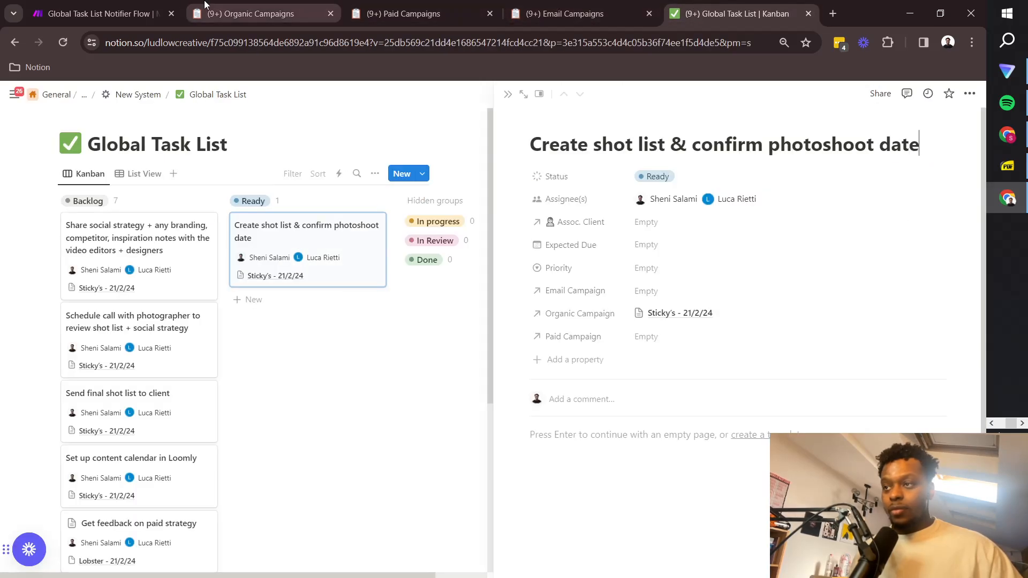
Return to the Make scenario and search the mappable items for "people" from the Add Assignees module's Value field.
left_click(124, 11)
left_click(800, 397)
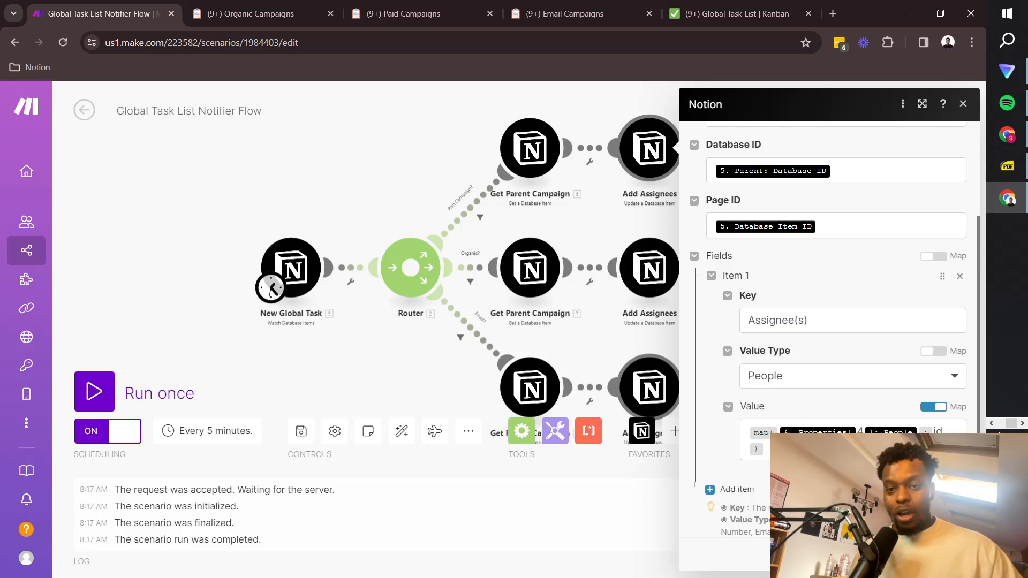
left_click(776, 433)
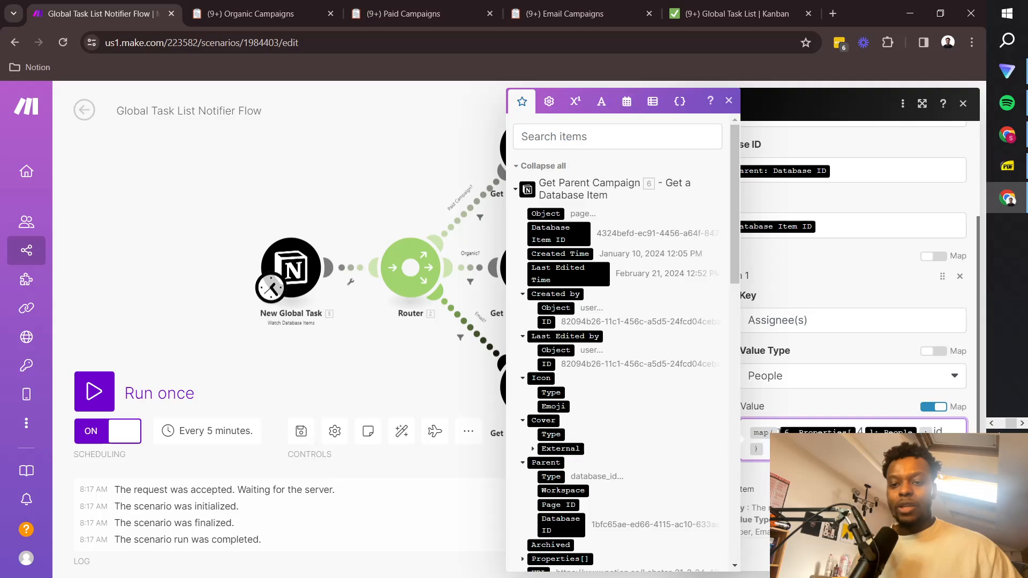
mouse_move(778, 433)
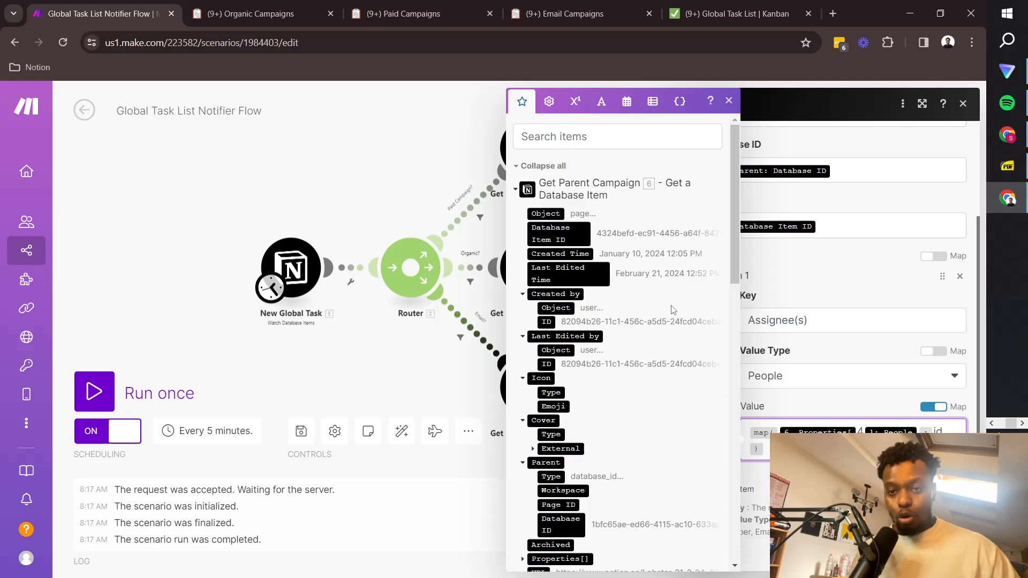
left_click(581, 140)
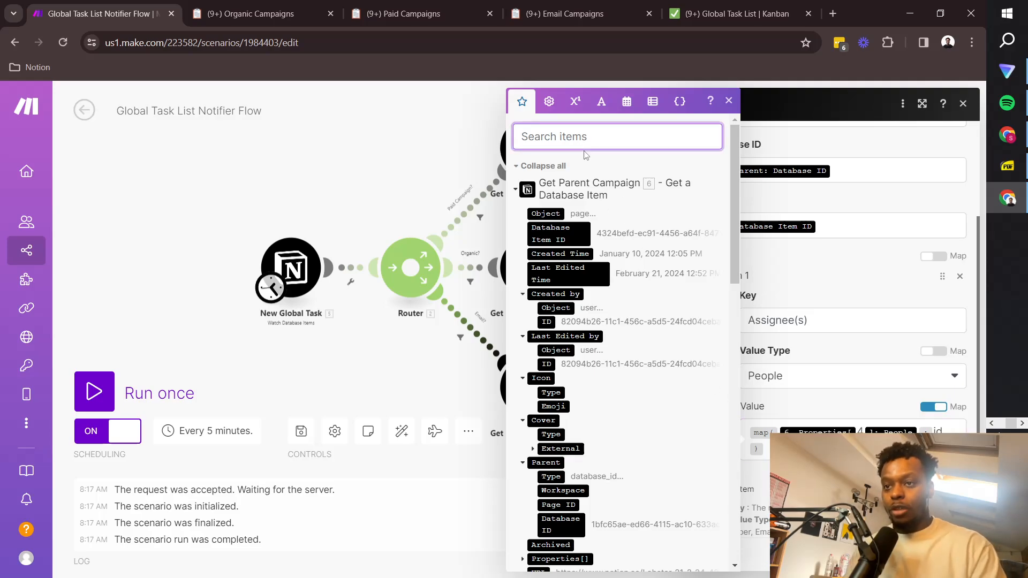
type("people")
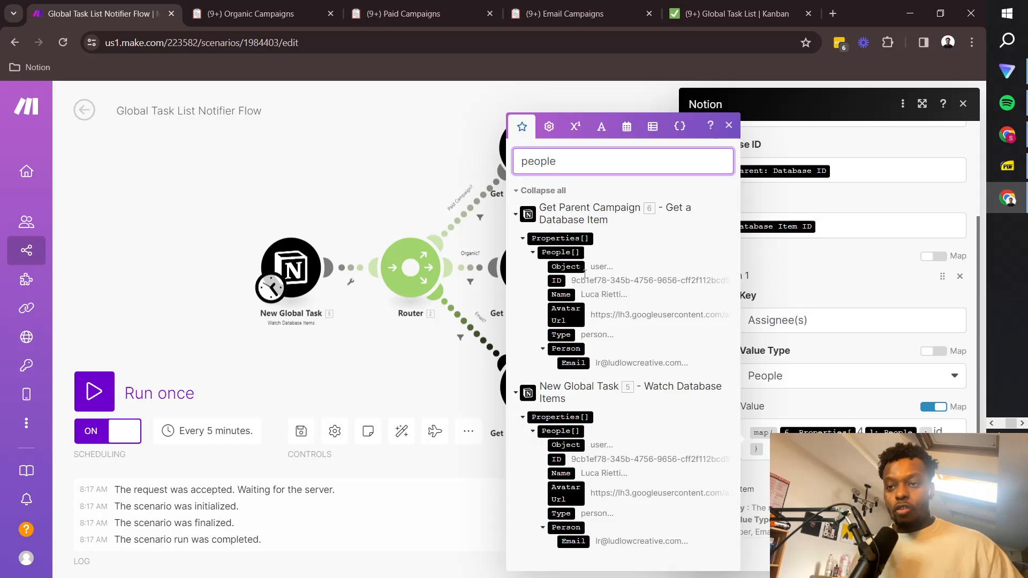
Open jsonlint.com in a new browser tab and place the Make scenario's tab directly beside it.
left_click(833, 14)
type("json")
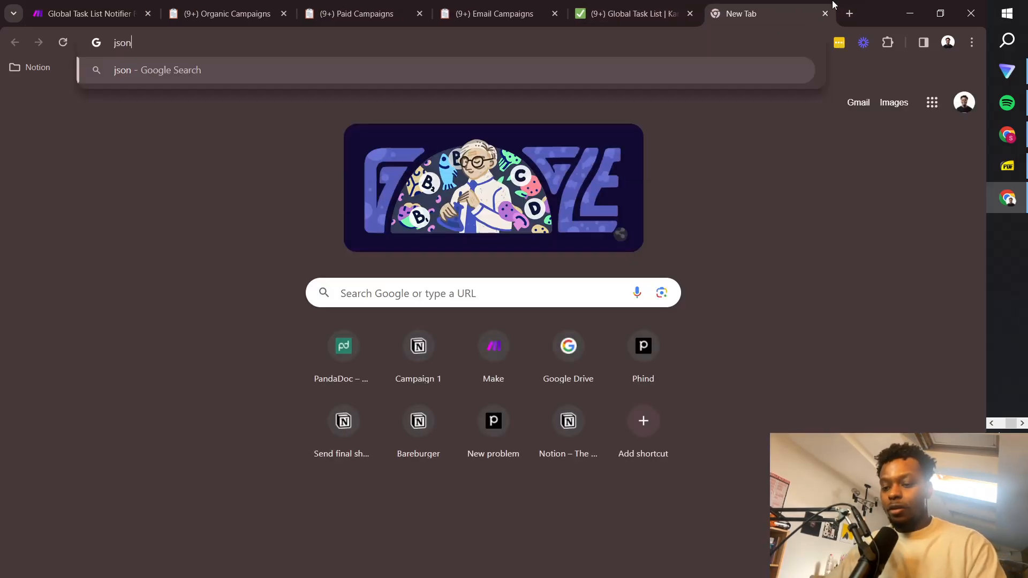
type("lint.com")
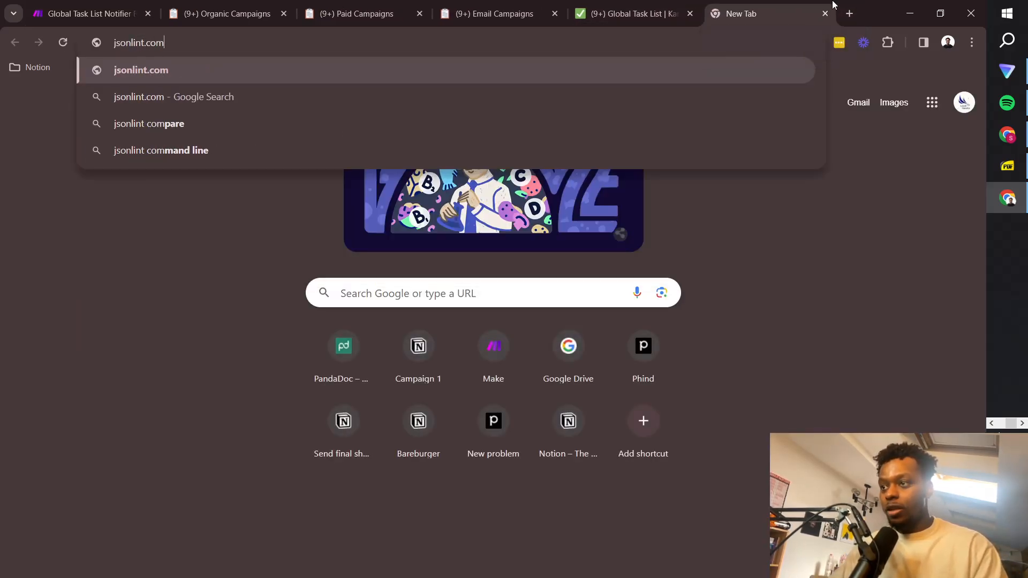
key("Return")
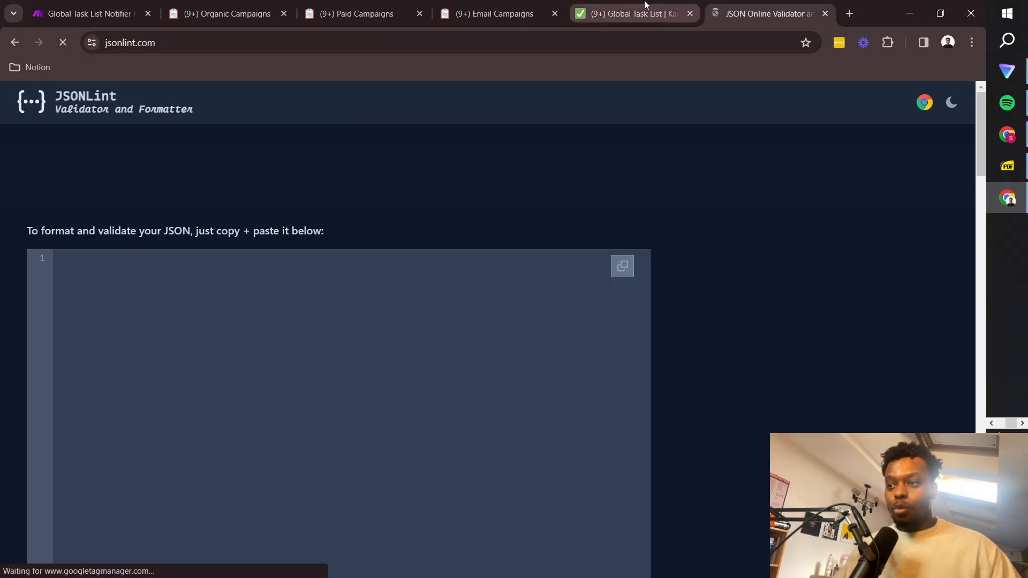
left_click(648, 11)
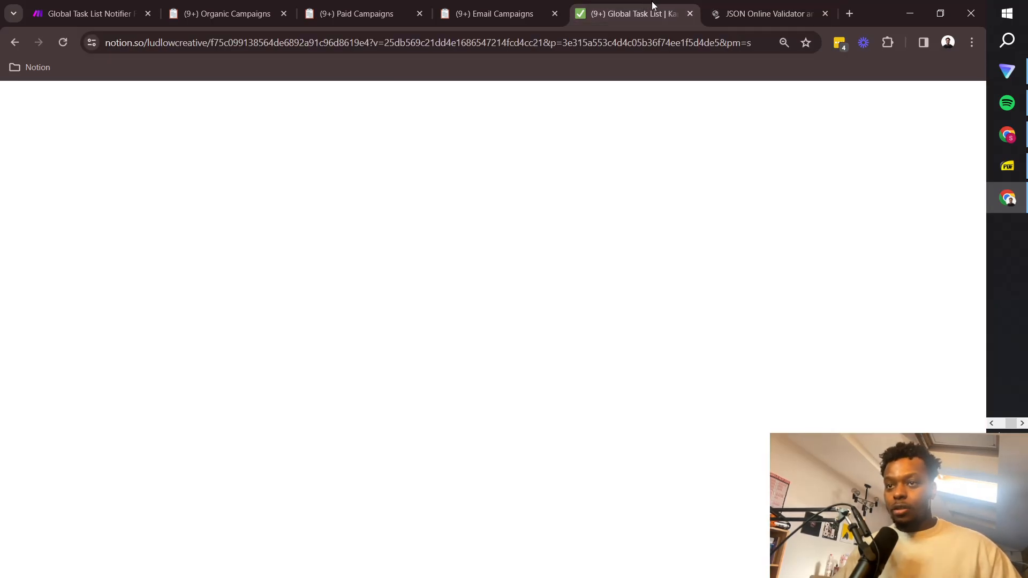
left_click(91, 12)
left_click_drag(83, 3, 624, 11)
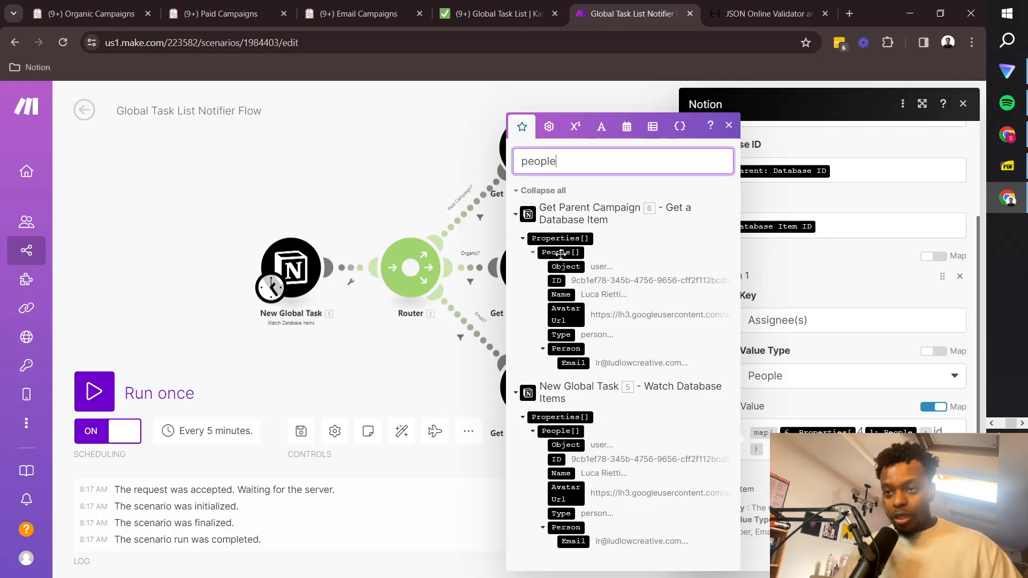
Close the Add Assignees settings and run the scenario once.
left_click(400, 173)
right_click(524, 267)
left_click(323, 196)
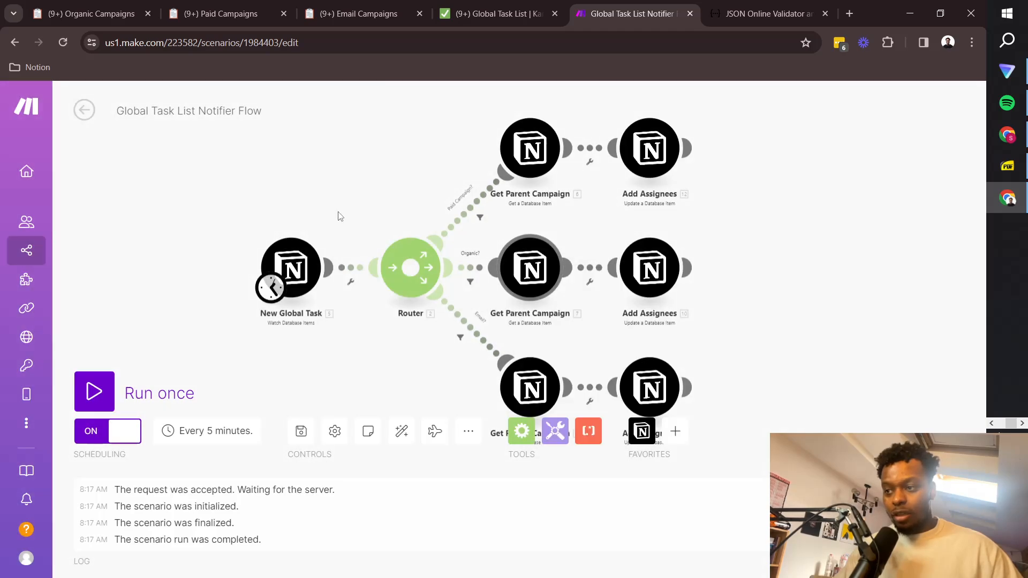
left_click(113, 397)
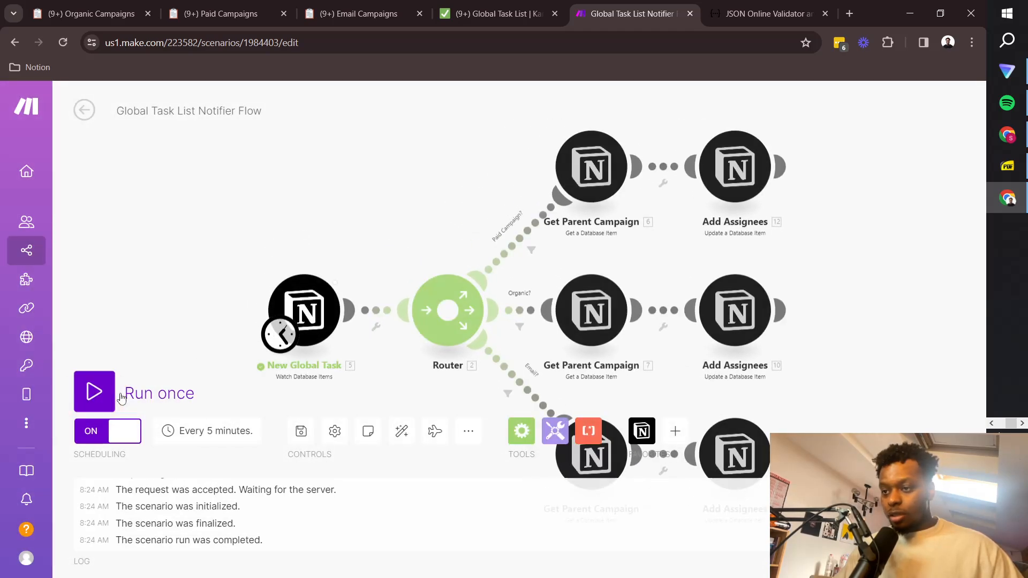
Set the New Global Task trigger to start manually from the "Share social strategy" item and run the scenario once.
left_click(336, 313)
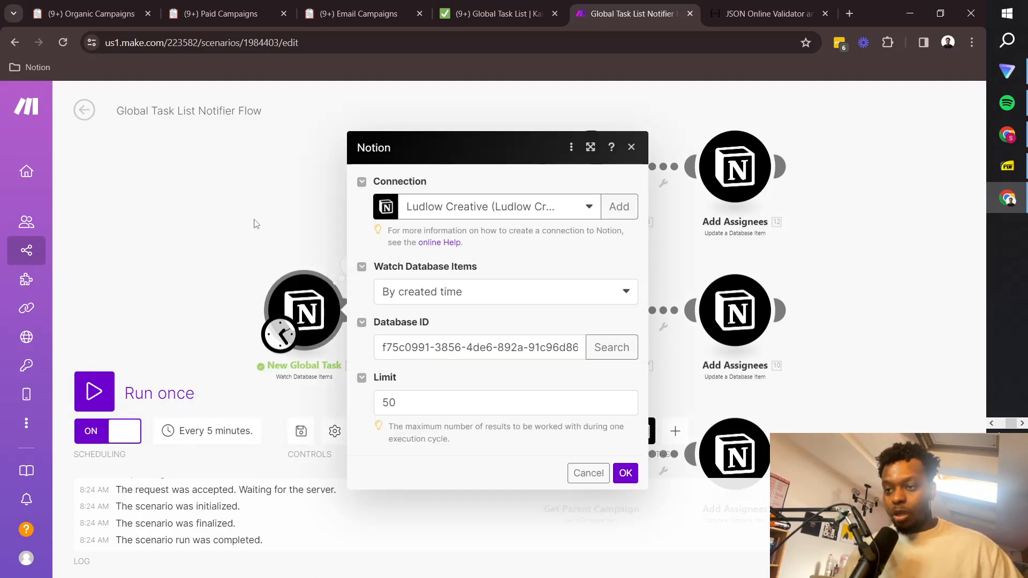
right_click(304, 322)
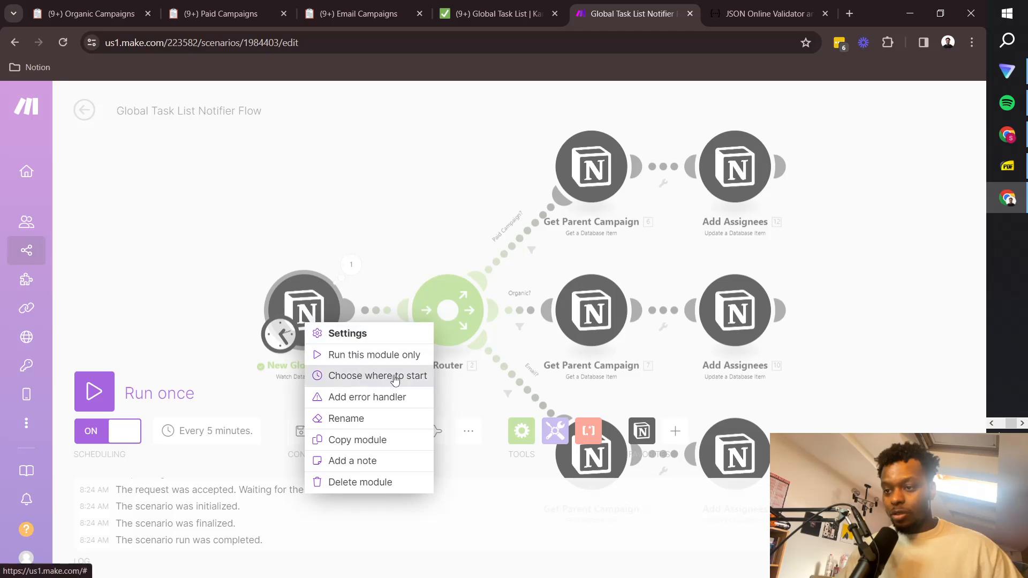
left_click(395, 378)
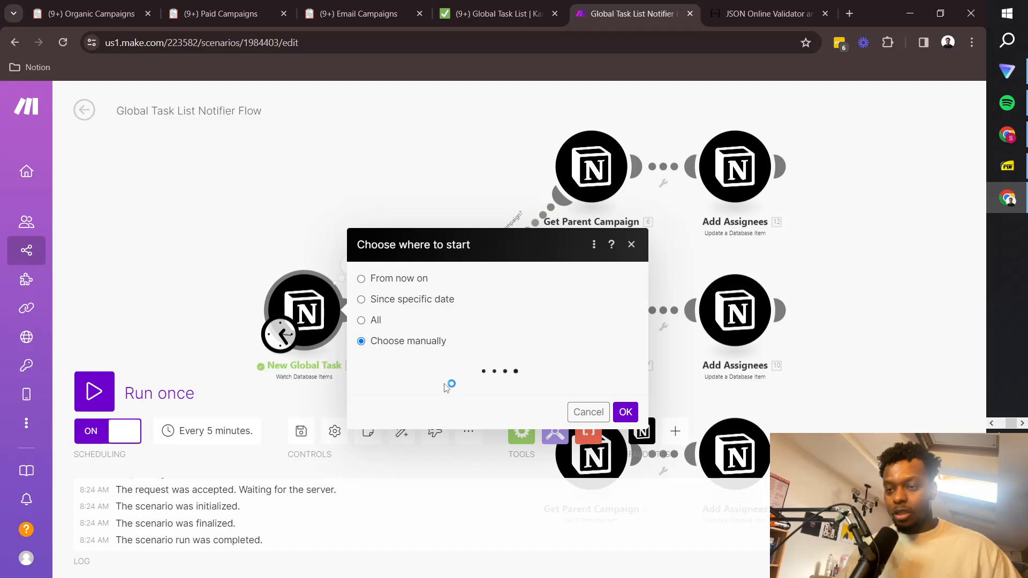
left_click(541, 243)
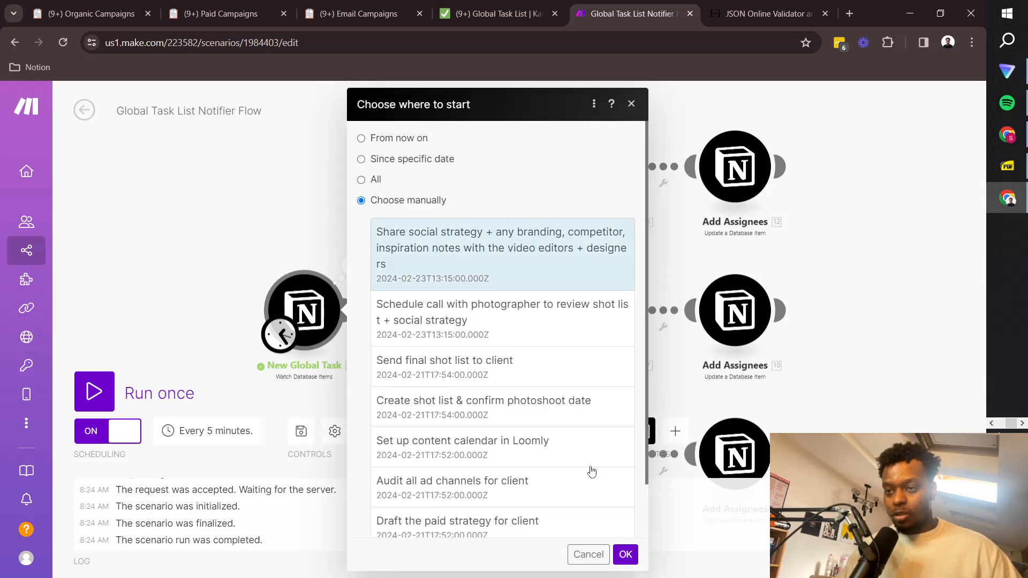
left_click(625, 554)
left_click(94, 392)
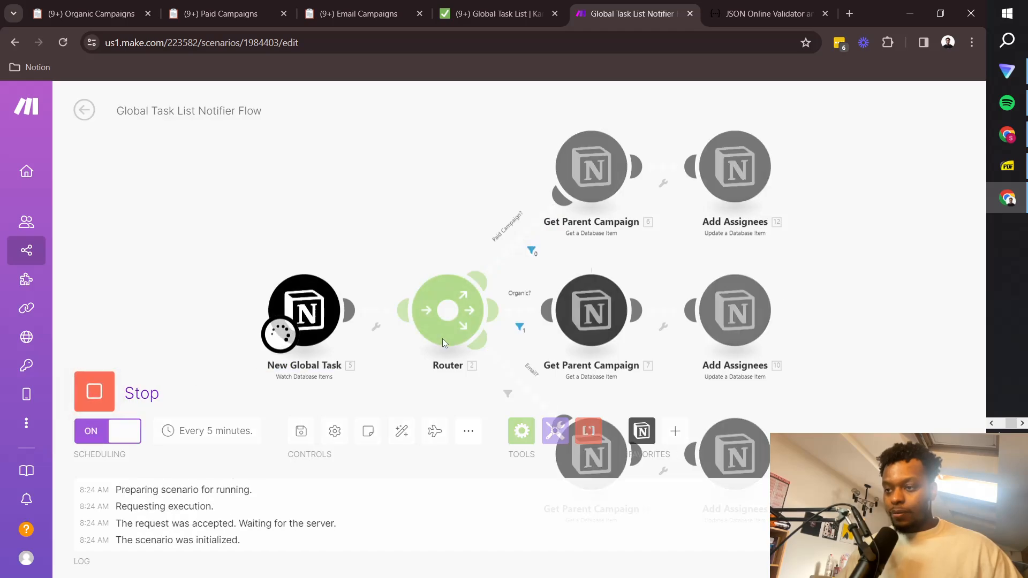
View the input bundle of Operation 1 in the organic route's Add Assignees module, then close it.
left_click(781, 267)
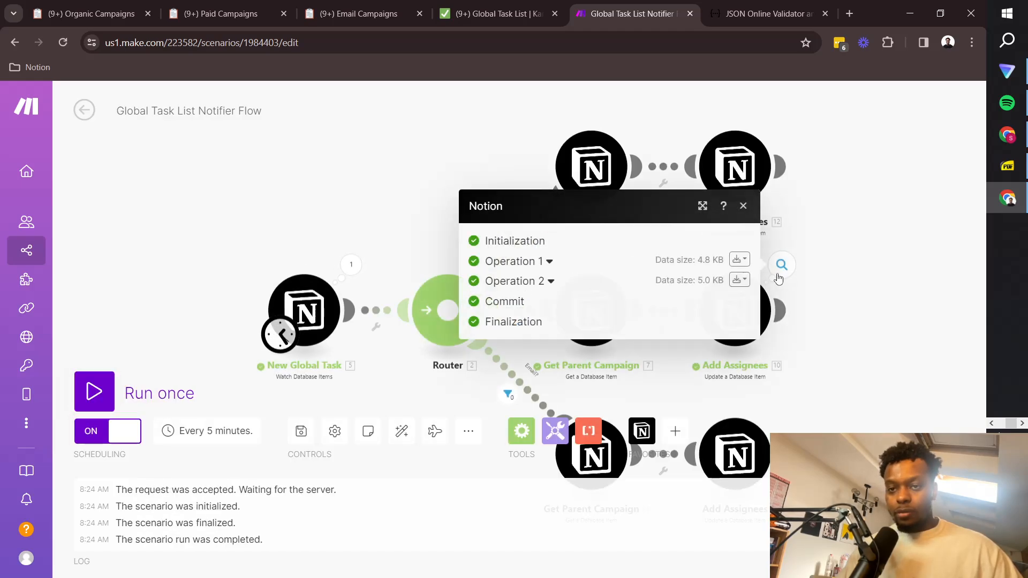
left_click(738, 260)
left_click(650, 292)
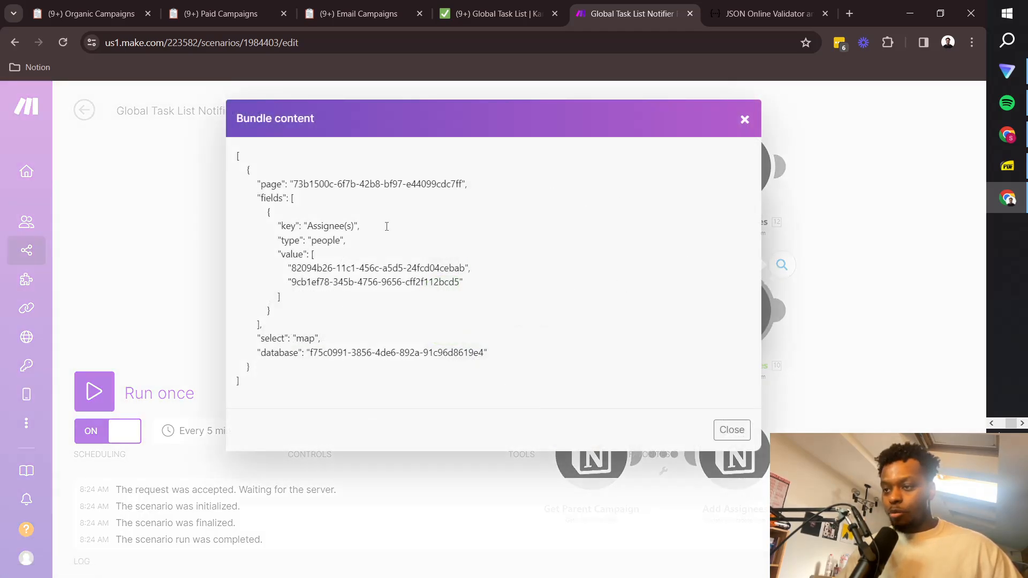
left_click(745, 120)
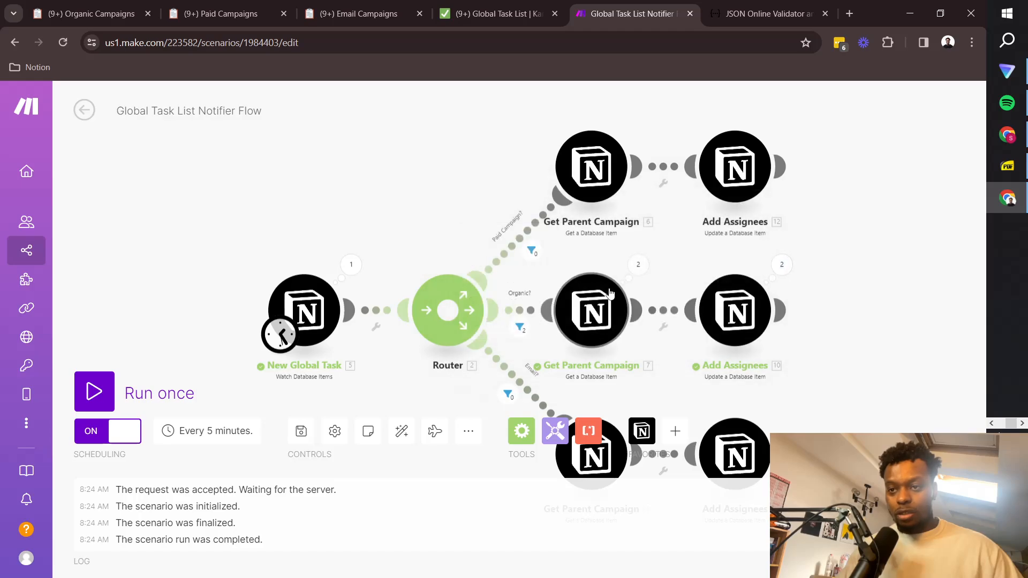
Open Operation 2's output bundle in the organic Get Parent Campaign module and copy the people array through the first person's email.
left_click(638, 265)
left_click(940, 280)
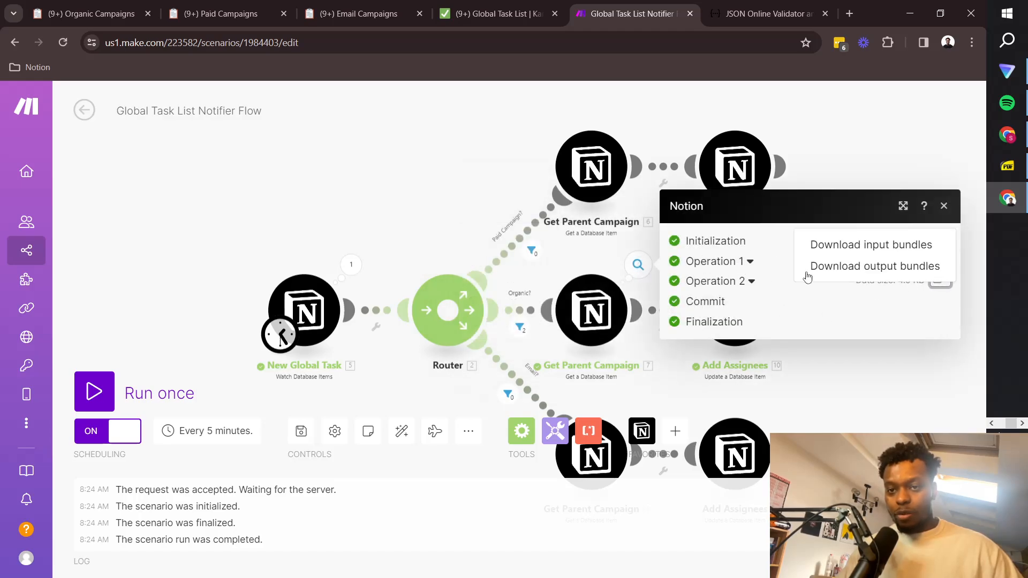
left_click(835, 267)
scroll(430, 346, "down", 8)
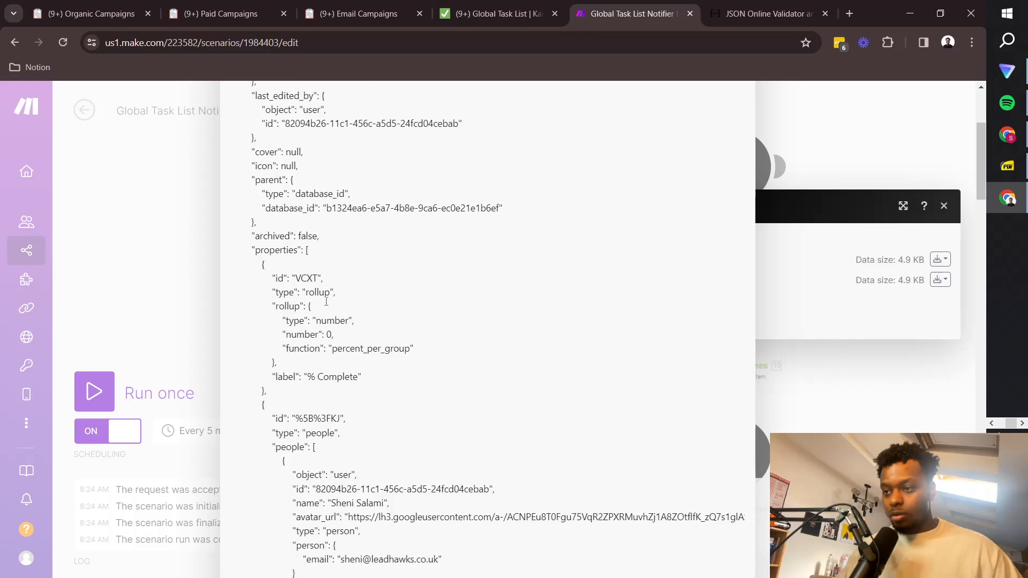
scroll(357, 292, "down", 3)
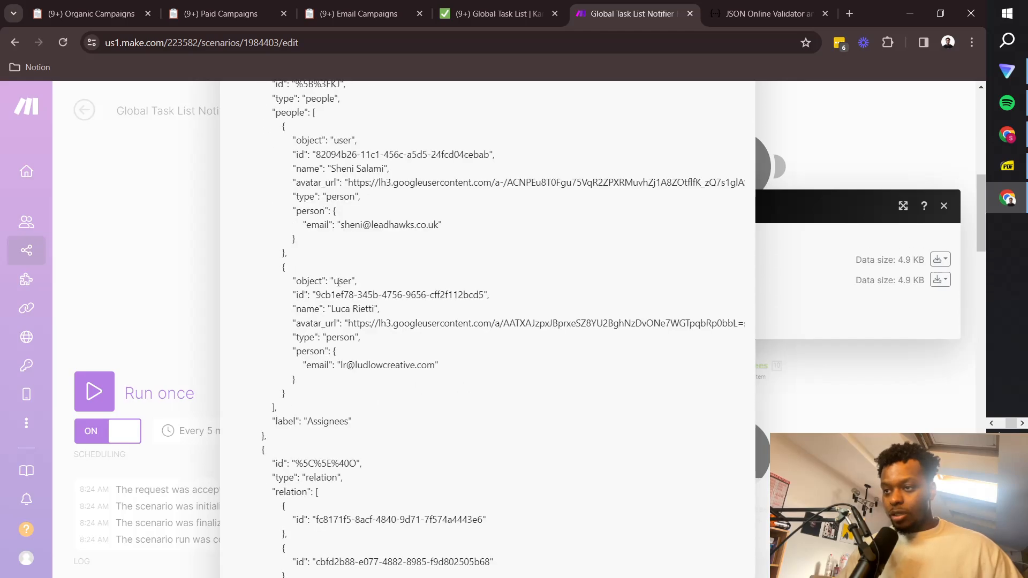
scroll(332, 283, "up", 3)
left_click_drag(273, 246, 456, 358)
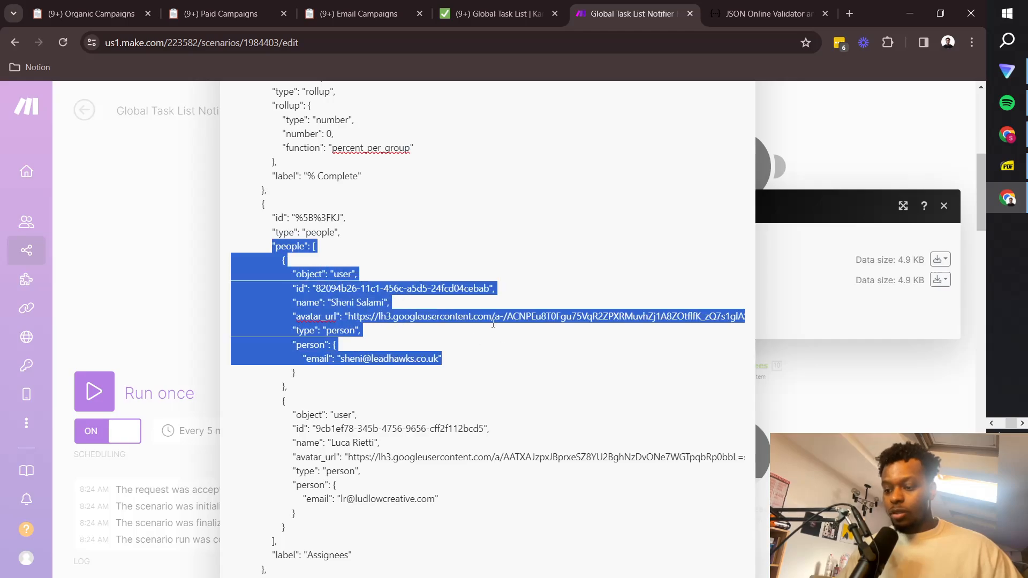
Switch to JSONLint, consent to the data-use request, paste the copied people JSON into the editor and validate it.
left_click(766, 13)
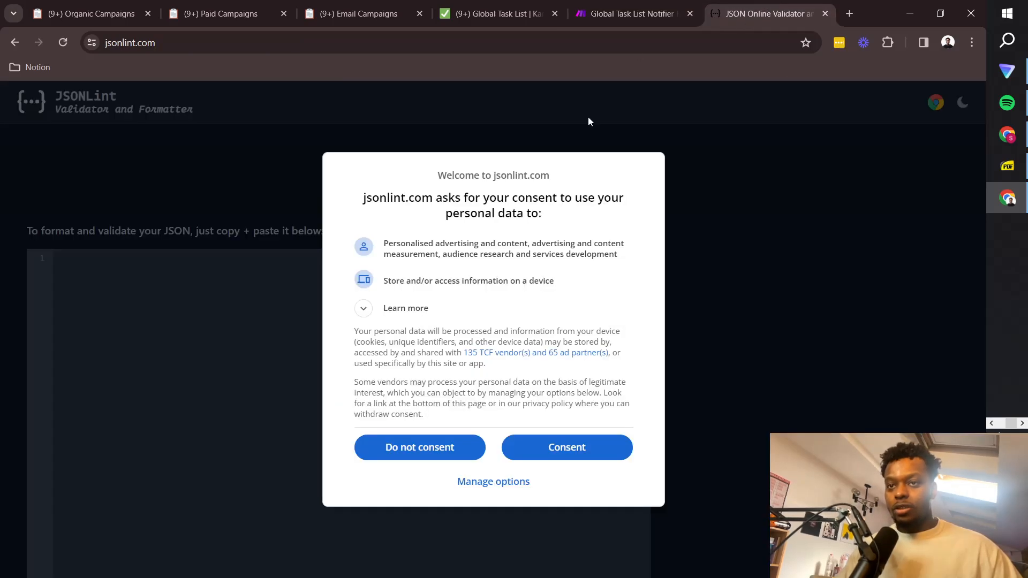
left_click(551, 446)
key("ctrl+v")
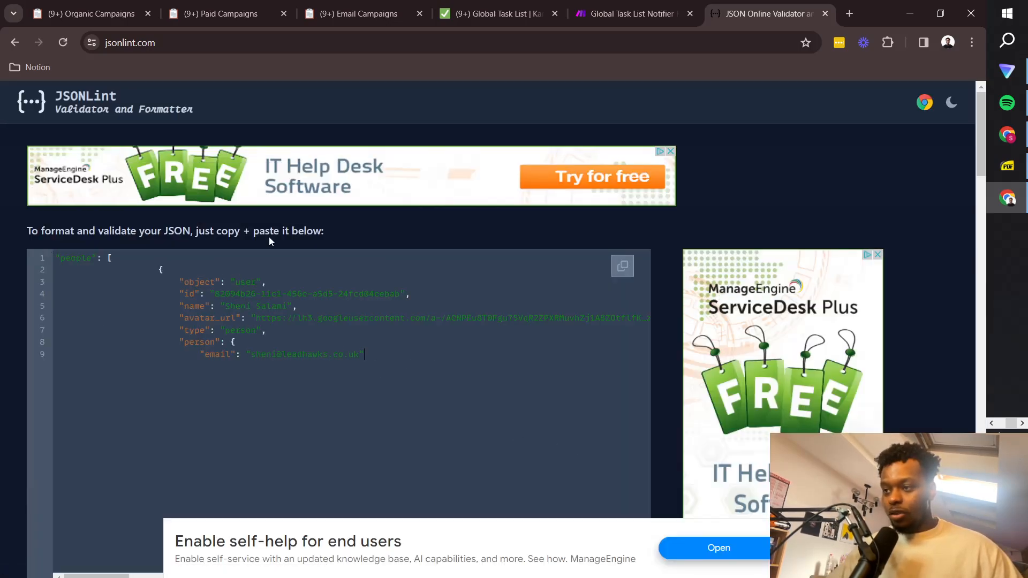
scroll(117, 340, "down", 5)
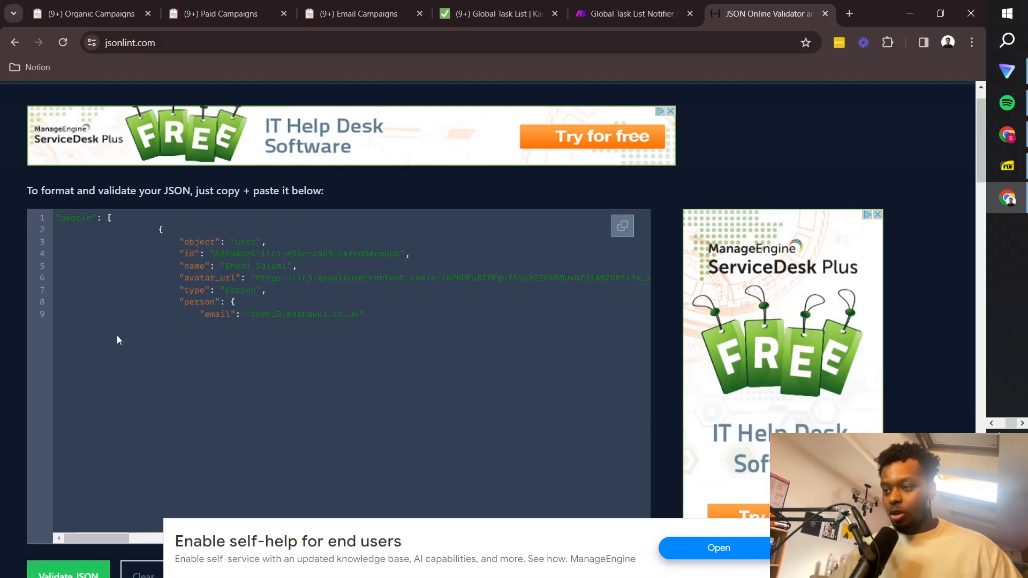
left_click(69, 417)
scroll(303, 371, "up", 5)
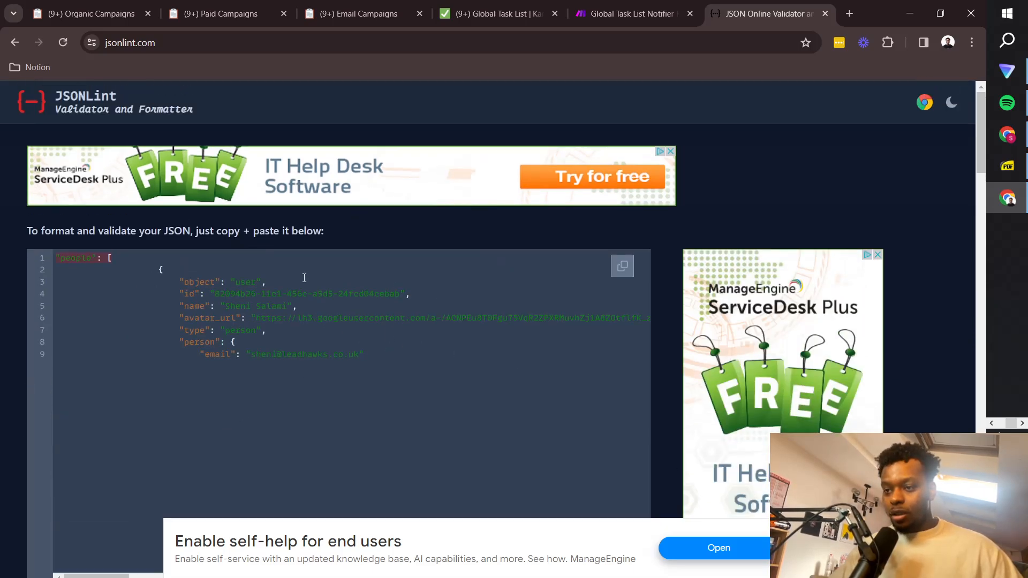
Switch to Make, close the open bundle and operation list, and open the organic Add Assignees module to view its Assignee(s) value mapping.
double_click(77, 258)
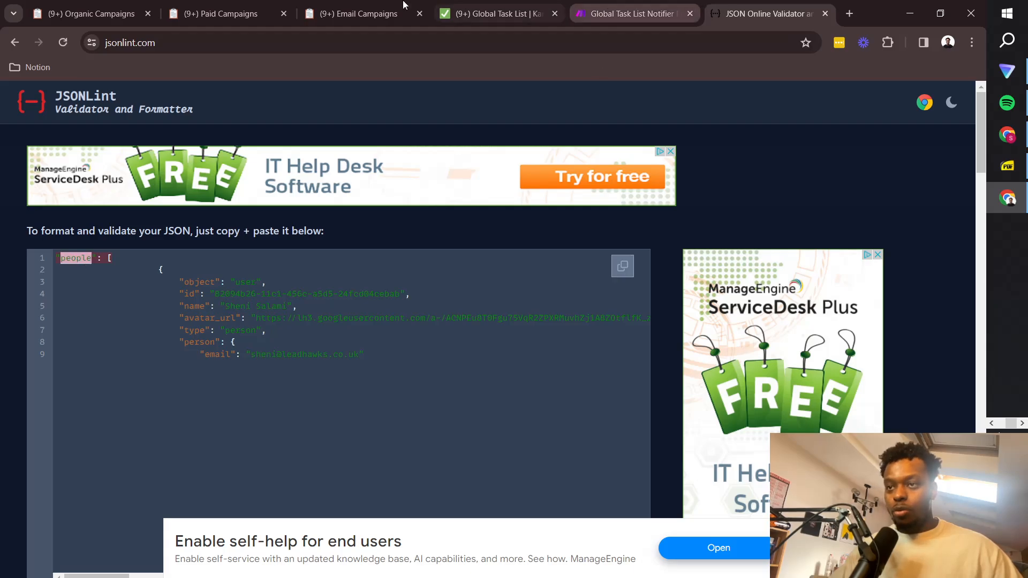
left_click(613, 14)
left_click(844, 410)
left_click(944, 206)
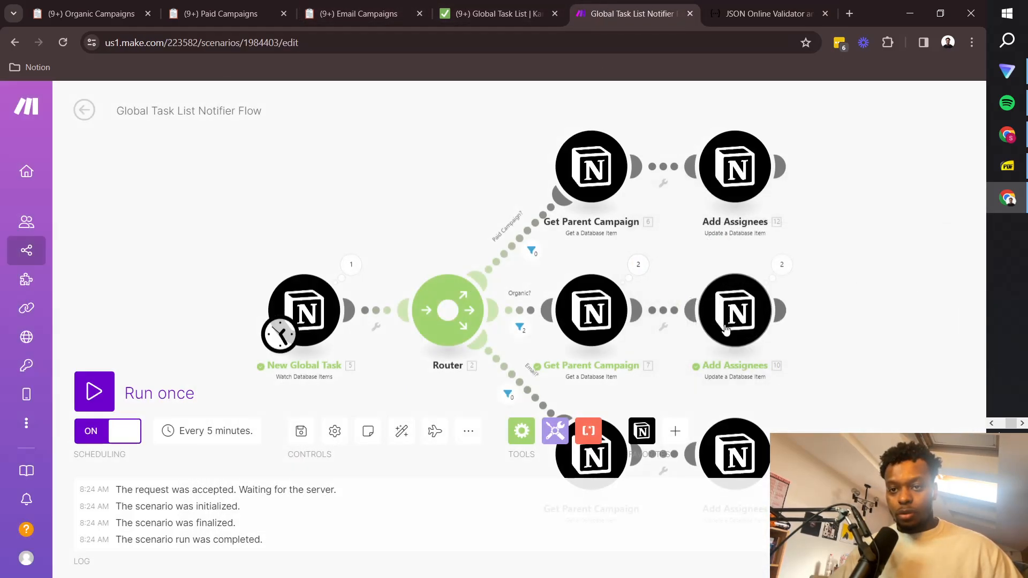
left_click(723, 327)
scroll(519, 379, "down", 3)
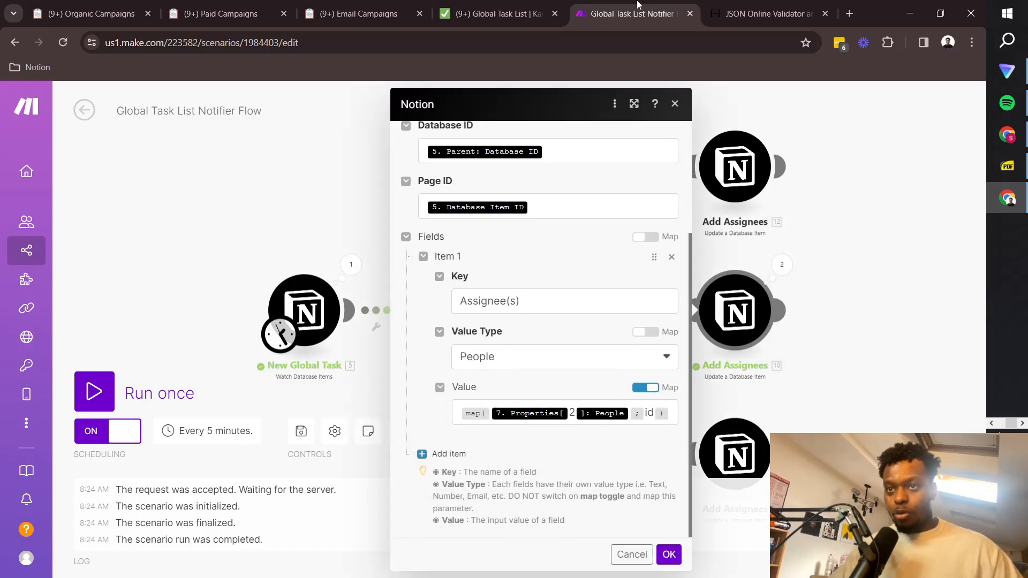
Switch to JSONLint and examine the user object's fields inside the people array, highlighting the "person" and "id" keys.
left_click(766, 14)
left_click(192, 292)
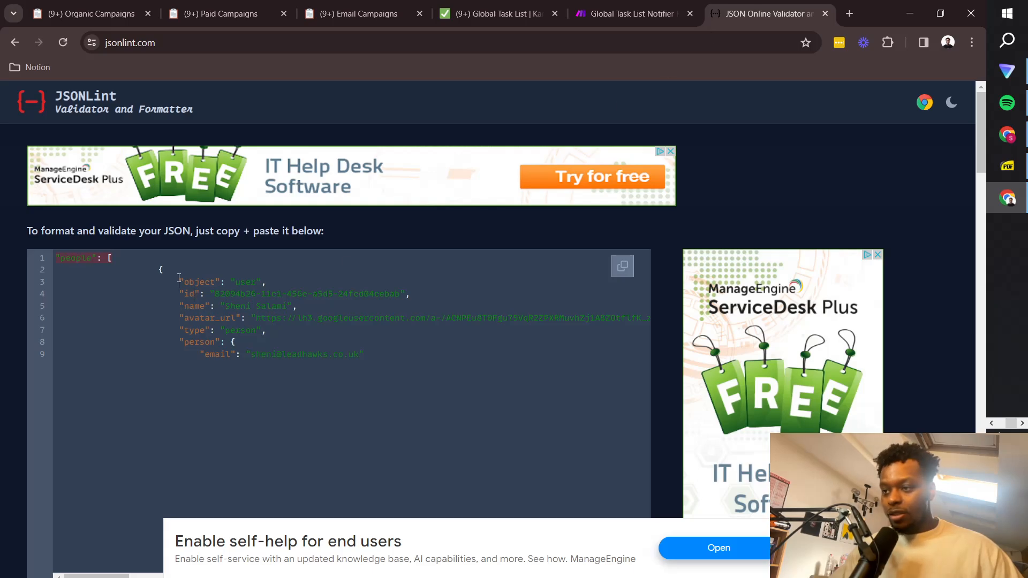
left_click_drag(179, 278, 388, 360)
left_click(412, 362)
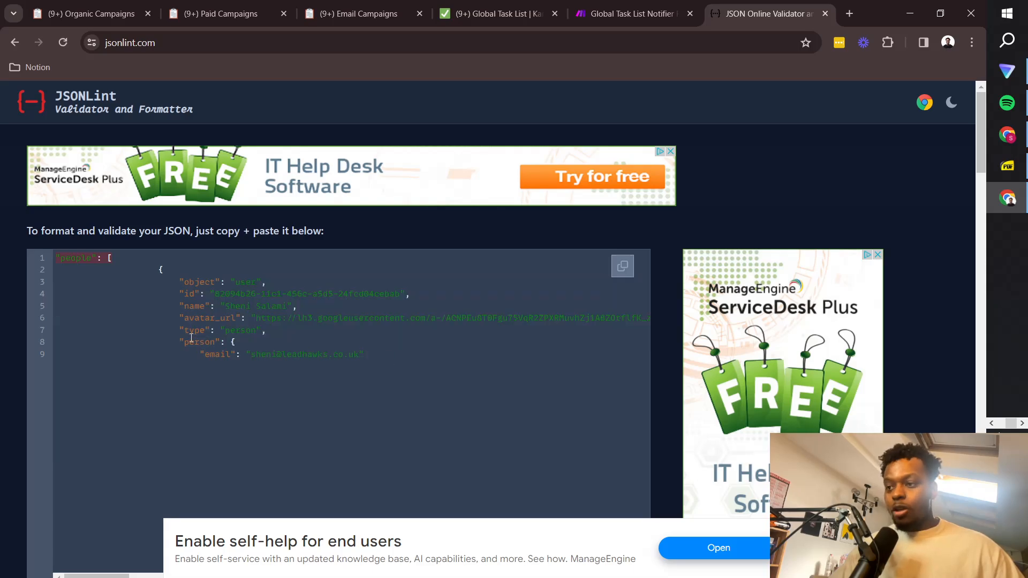
left_click_drag(181, 343, 218, 342)
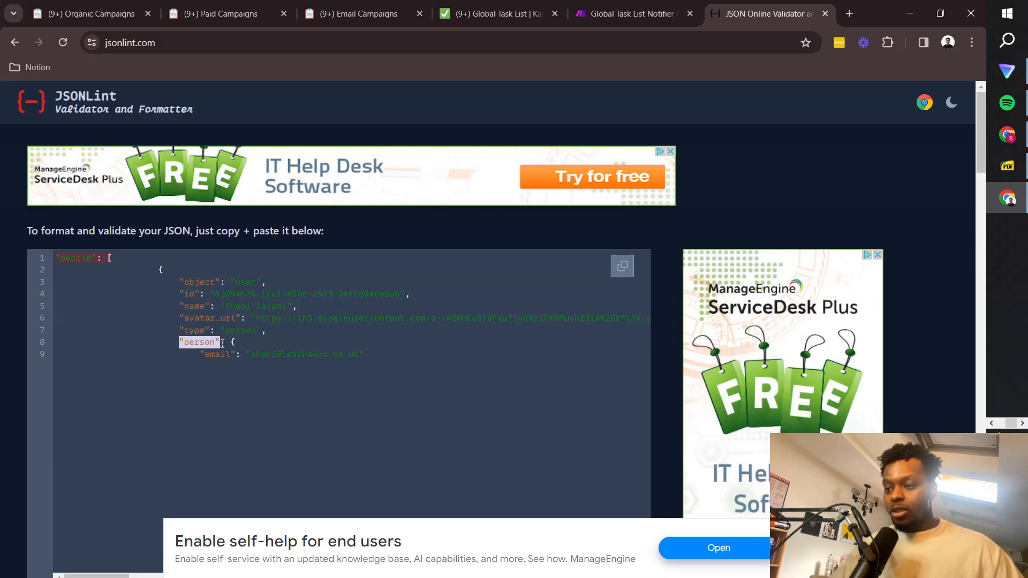
left_click(215, 344)
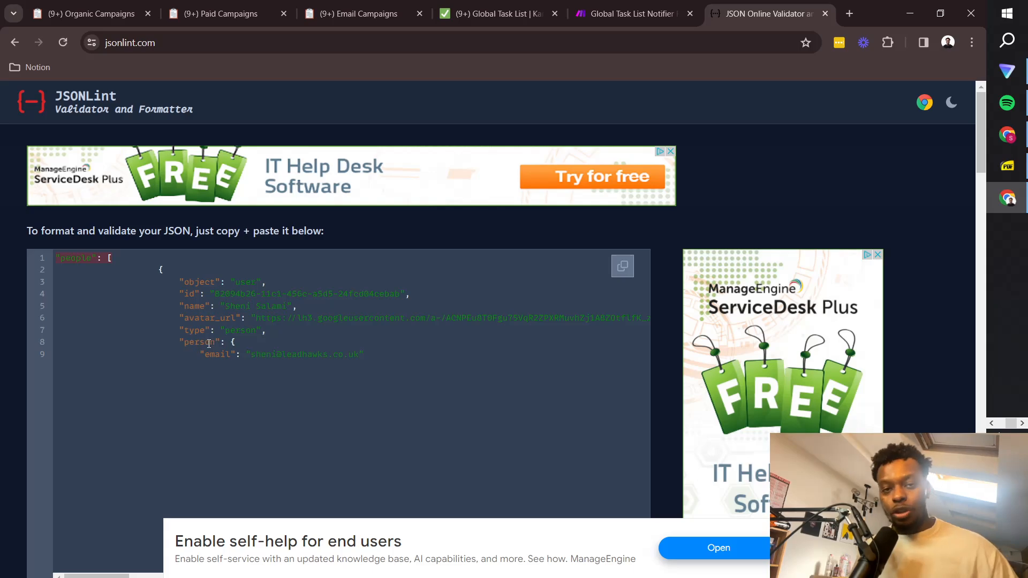
double_click(210, 344)
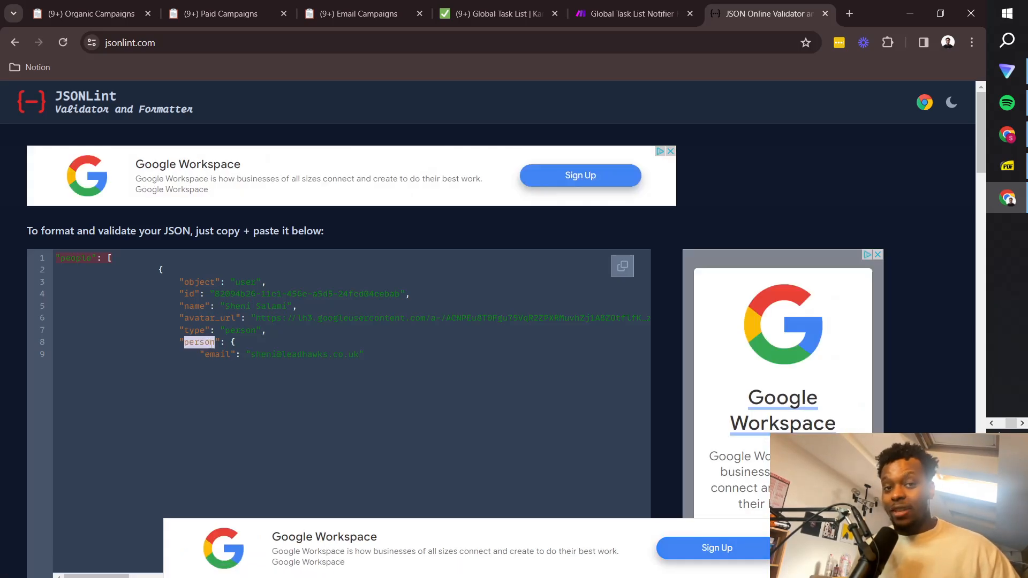
left_click(249, 347)
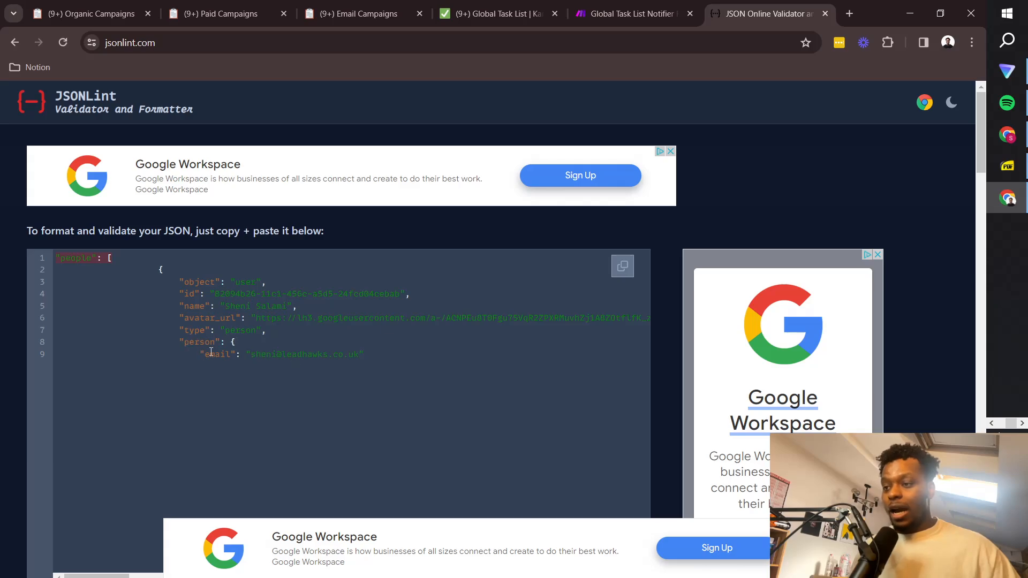
double_click(190, 296)
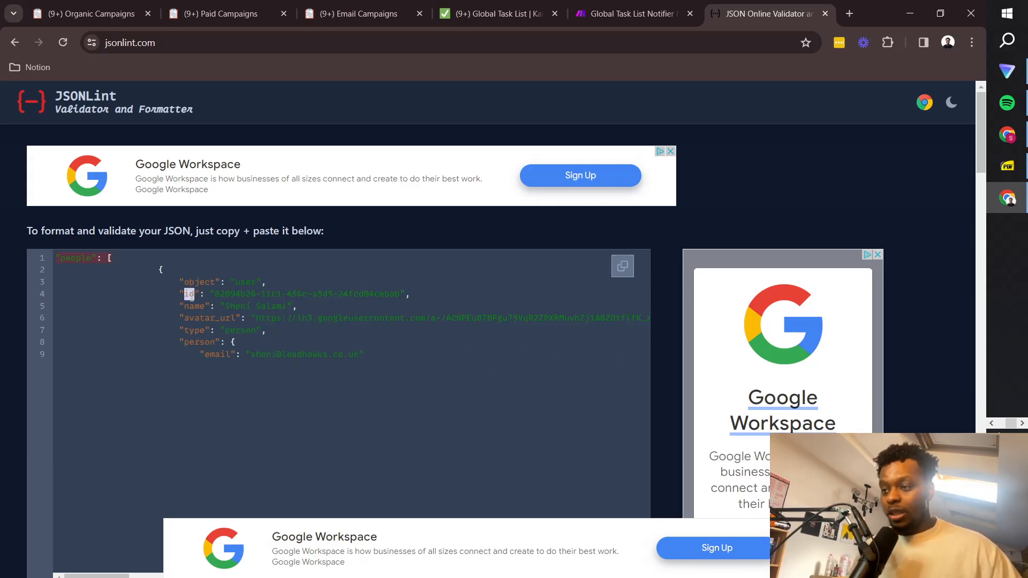
In Make, search the mappable items for "properties", inspect the id key of the Value field's map formula, and close the module settings.
left_click(621, 13)
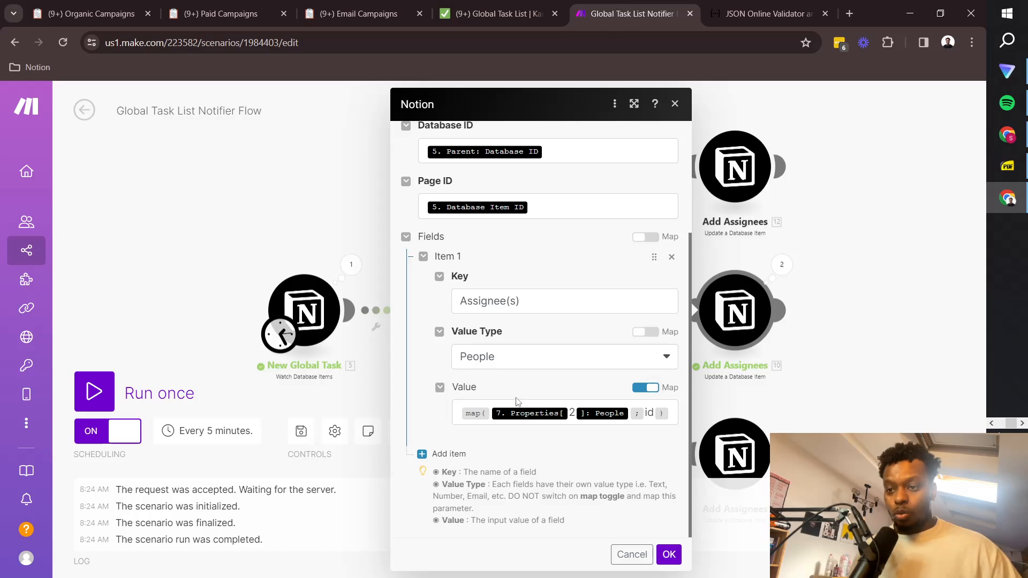
left_click(578, 413)
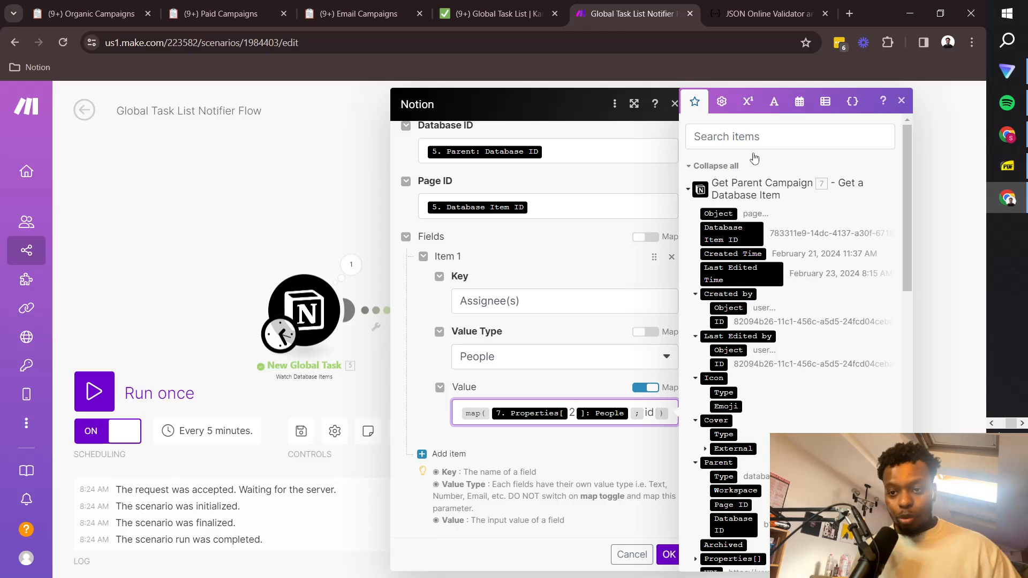
left_click(741, 135)
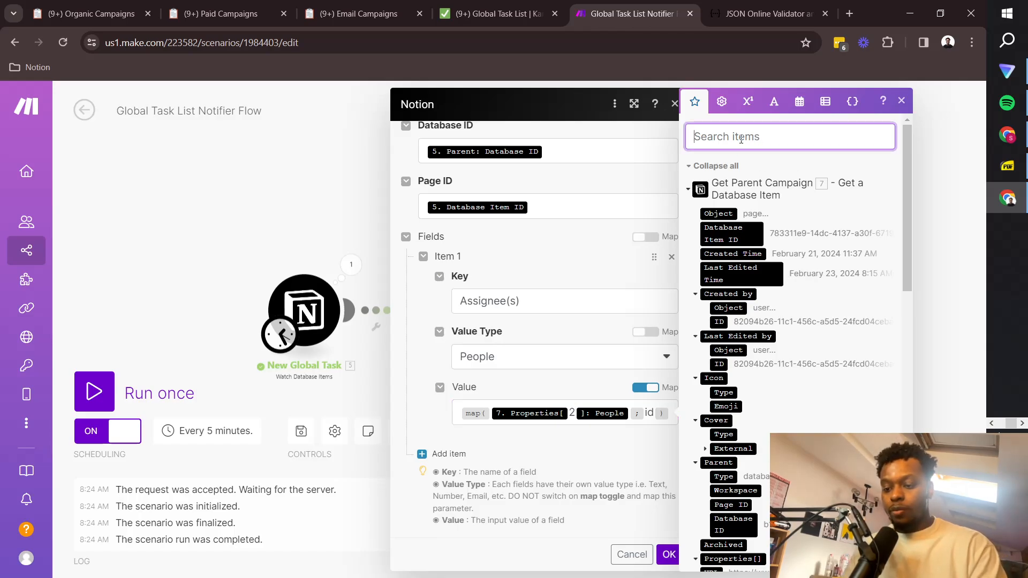
type("p")
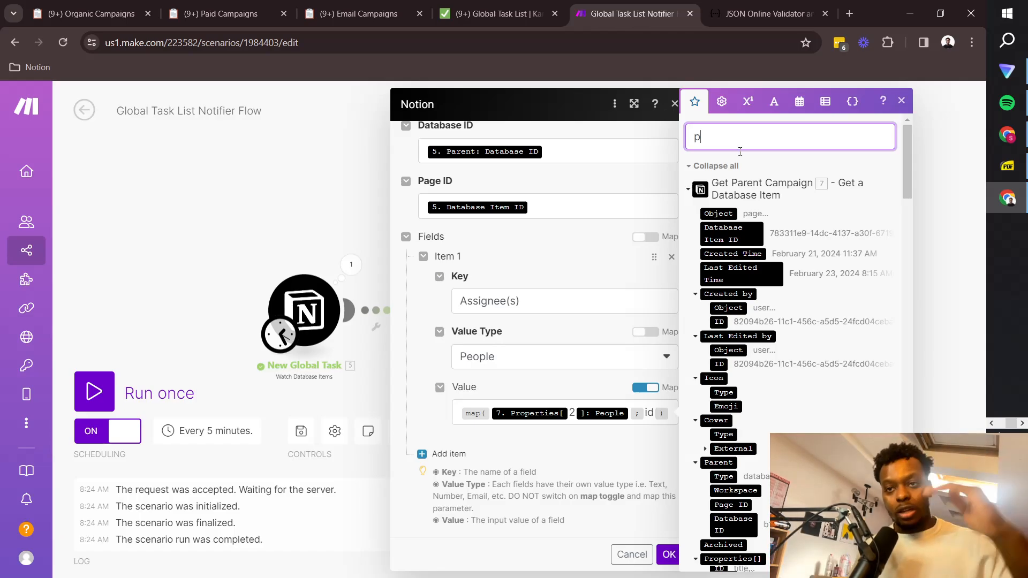
type("roperties")
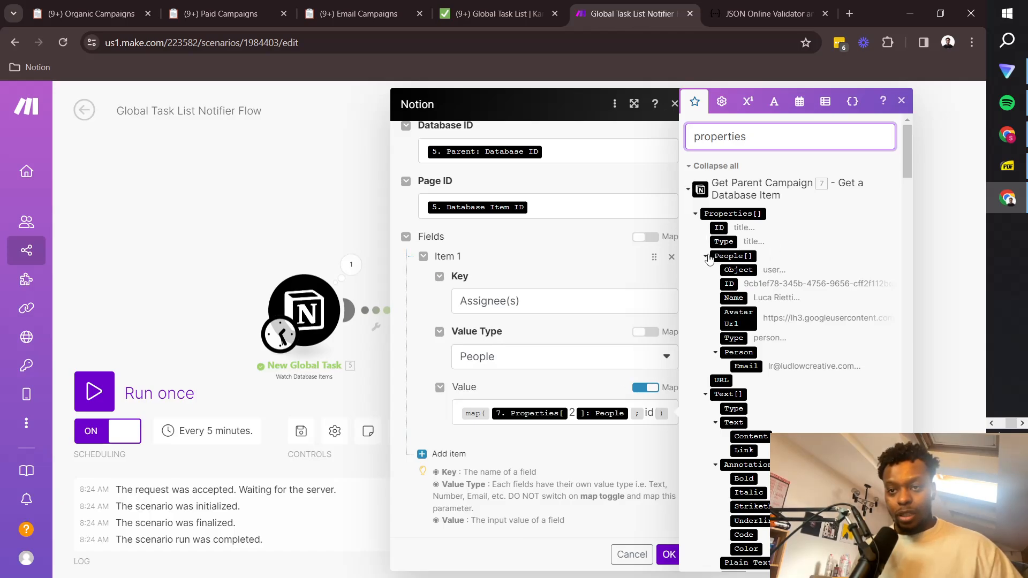
left_click(650, 412)
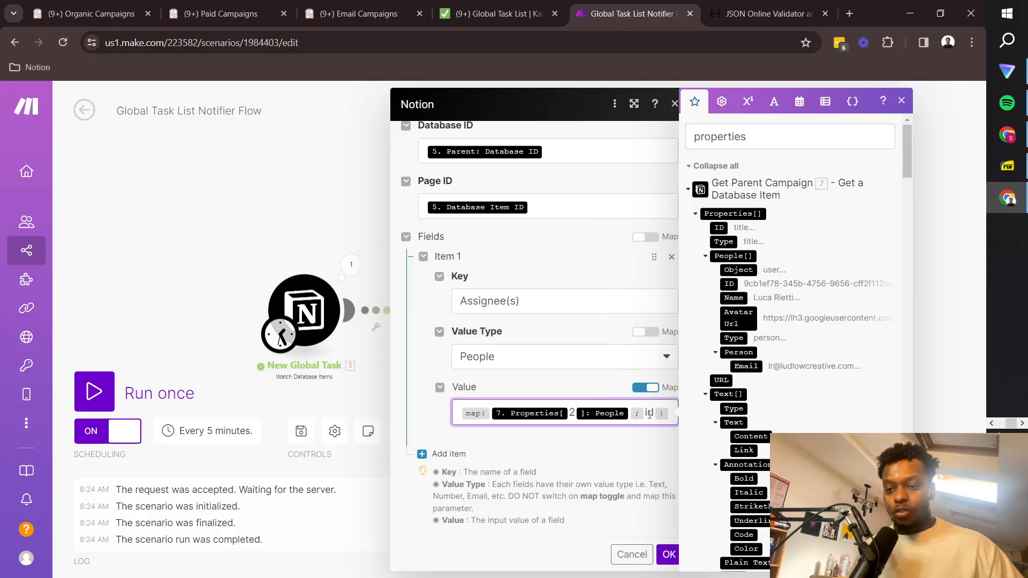
double_click(649, 413)
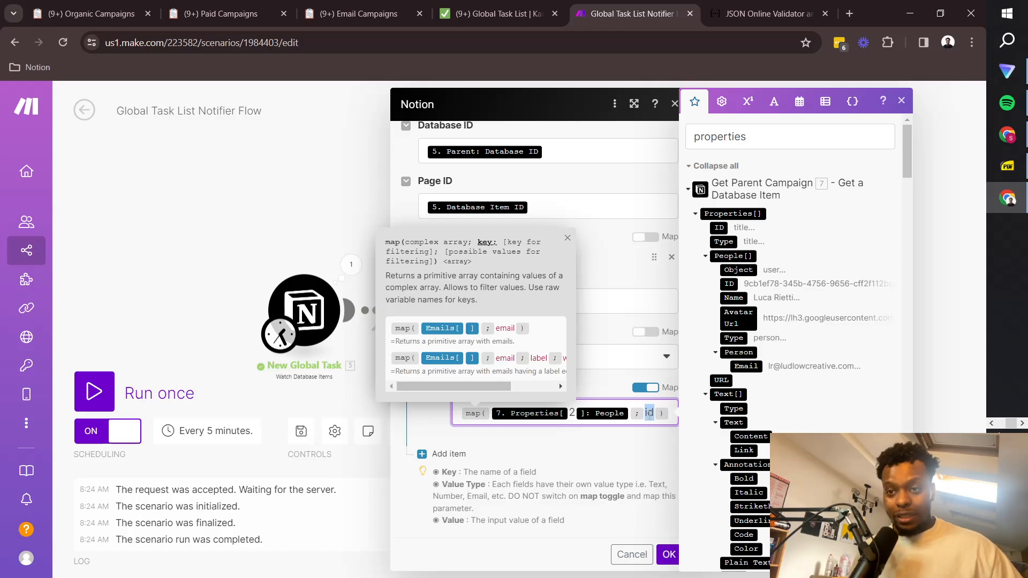
left_click(503, 283)
left_click(325, 191)
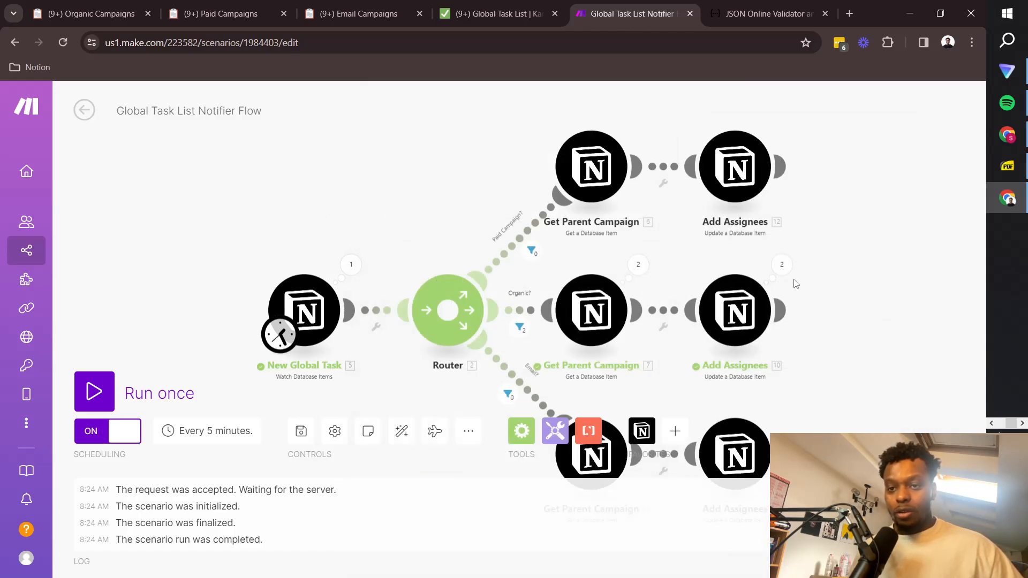
Open Operation 2's input bundle in the organic Add Assignees module, examine the Assignee(s) value array of user IDs, and close the bundle.
left_click(782, 264)
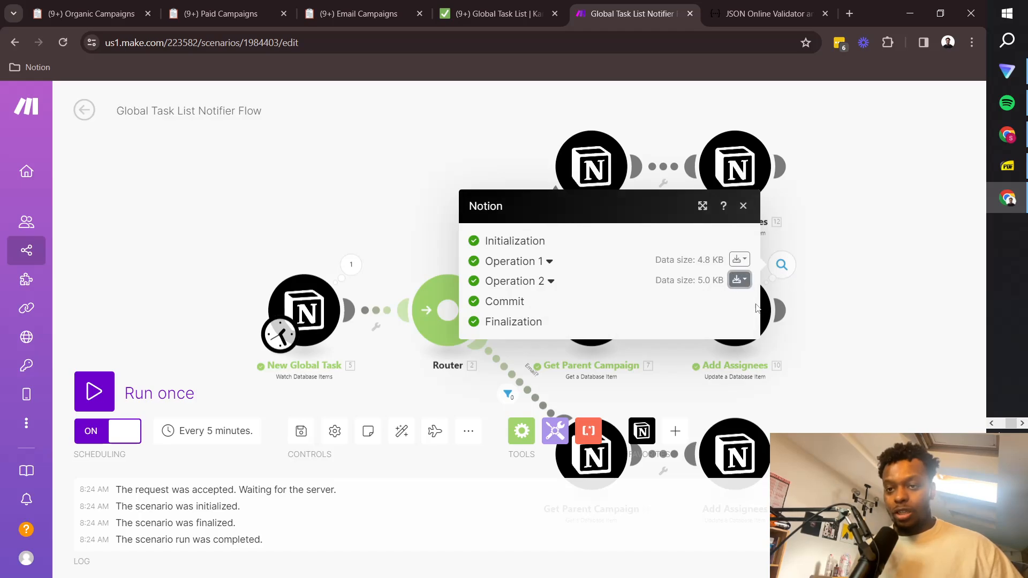
left_click(740, 280)
left_click(704, 247)
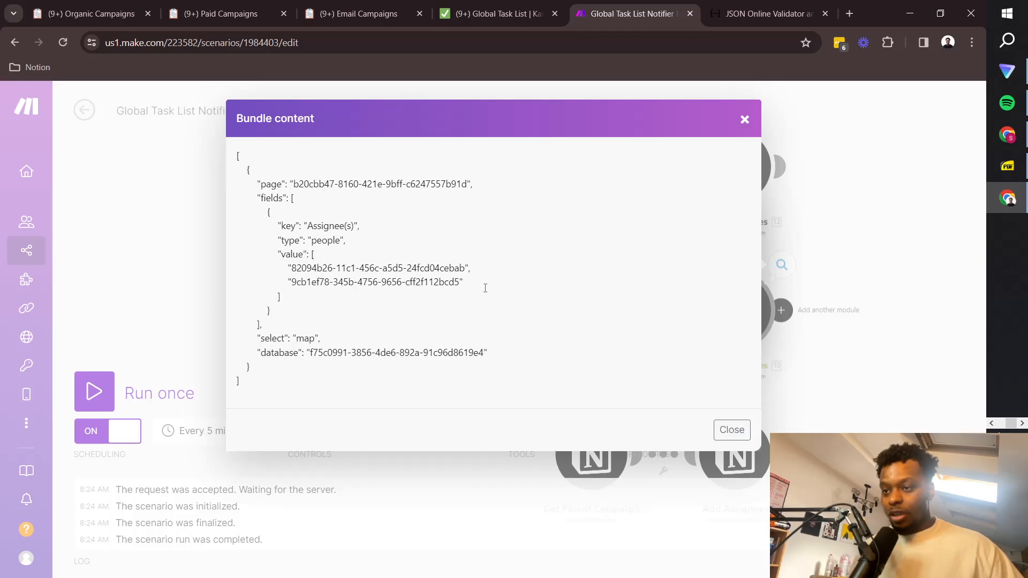
left_click_drag(485, 288, 229, 273)
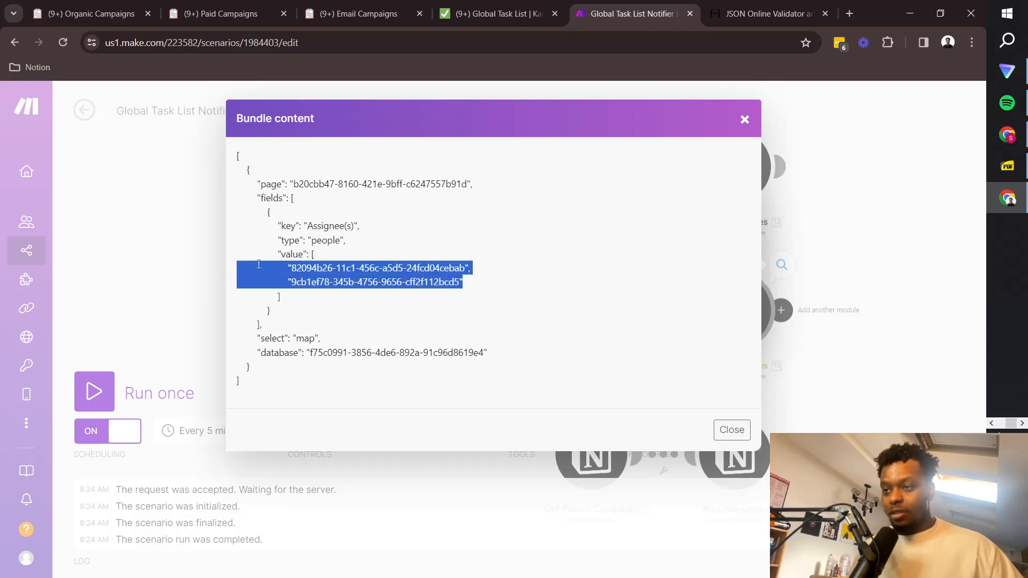
left_click(314, 256)
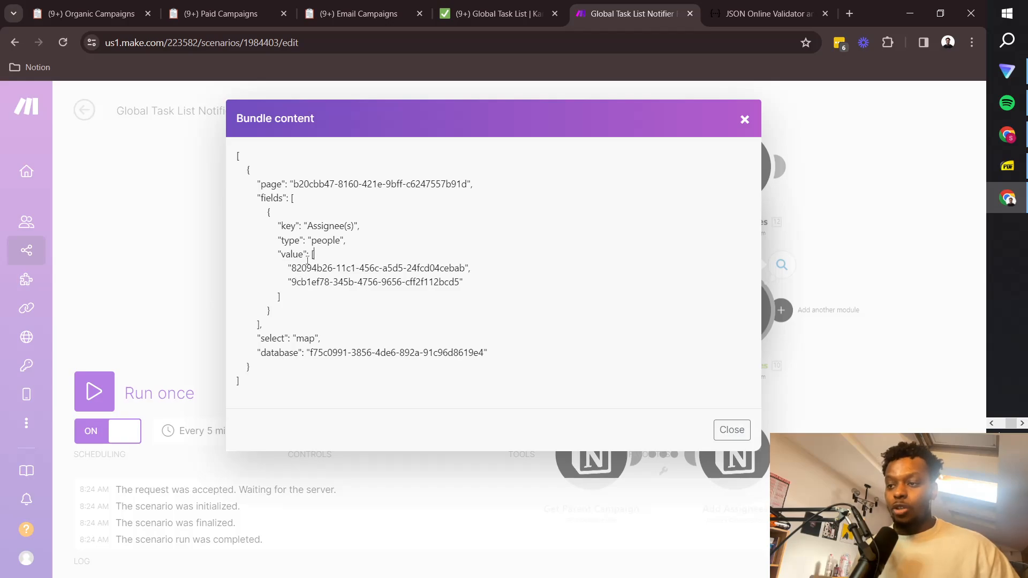
left_click_drag(321, 262, 305, 298)
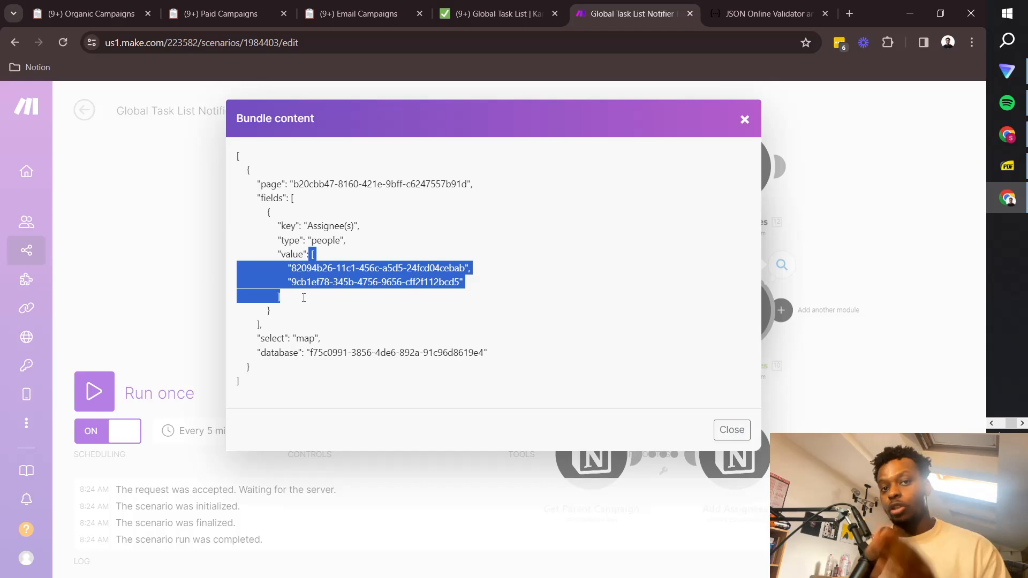
double_click(292, 254)
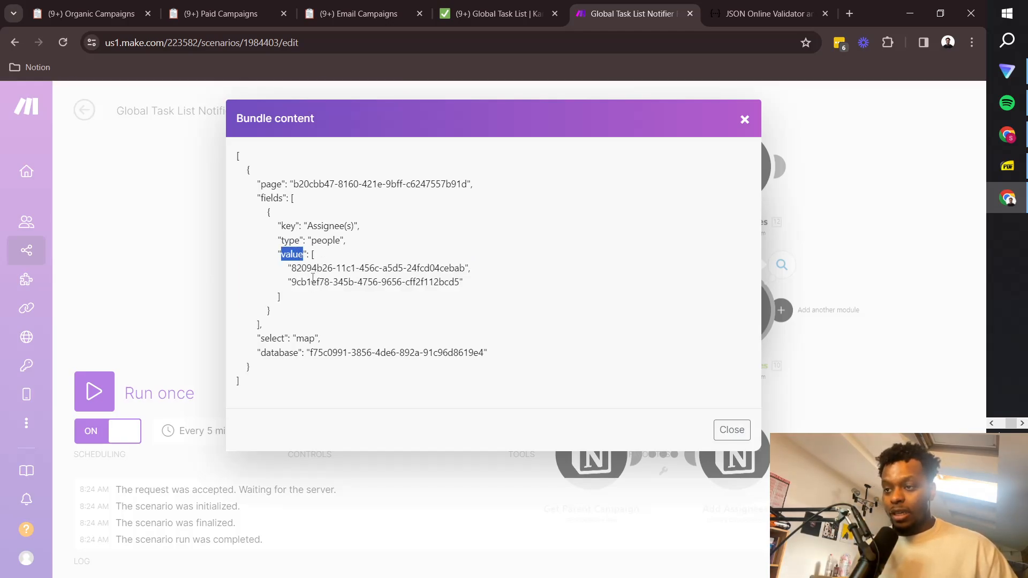
double_click(314, 269)
left_click(291, 255)
left_click_drag(285, 268, 469, 286)
left_click(359, 280)
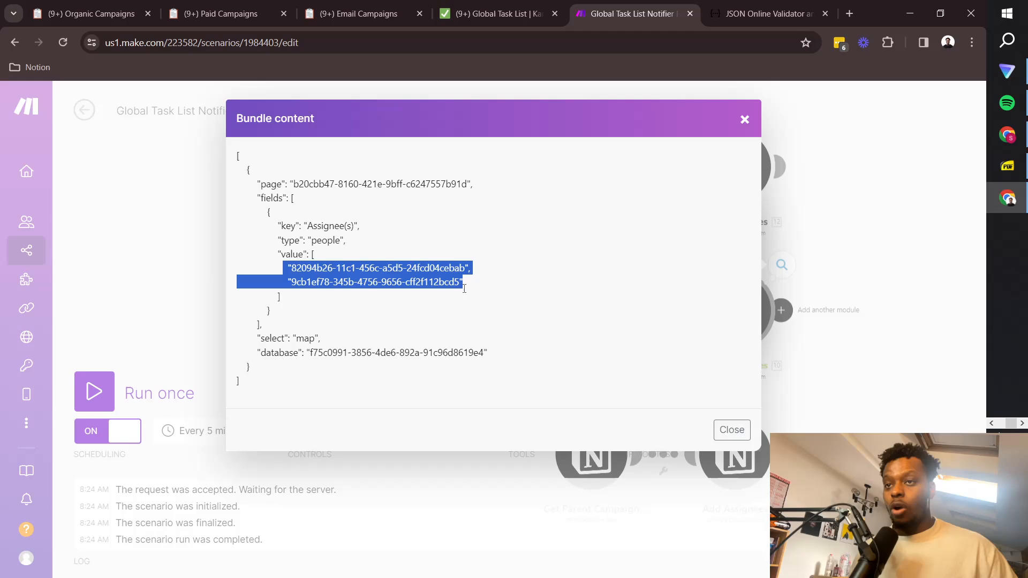
left_click(489, 283)
left_click(745, 120)
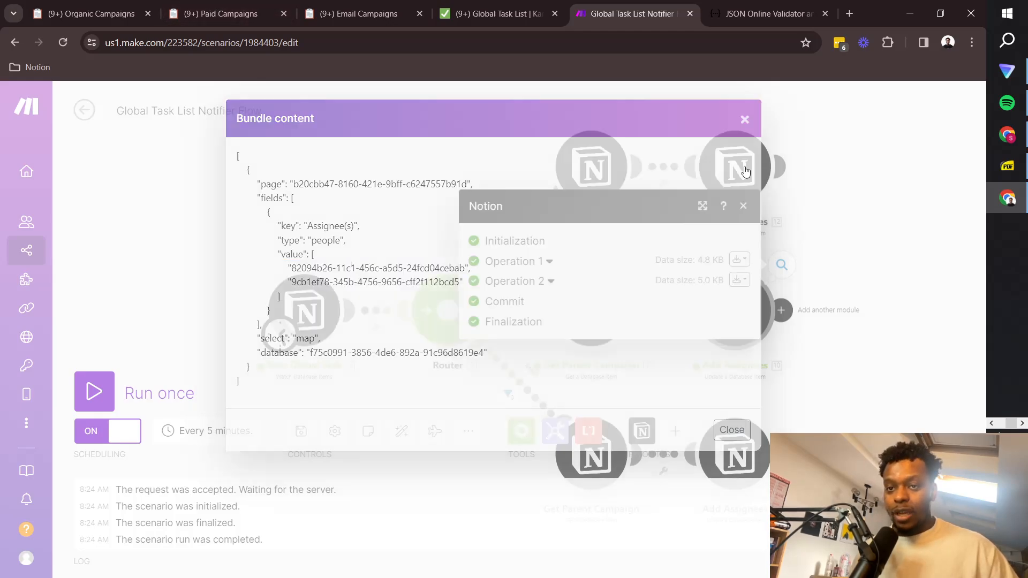
Reopen the organic Add Assignees module and examine the map function and People array in the Assignee(s) Value field.
left_click(737, 310)
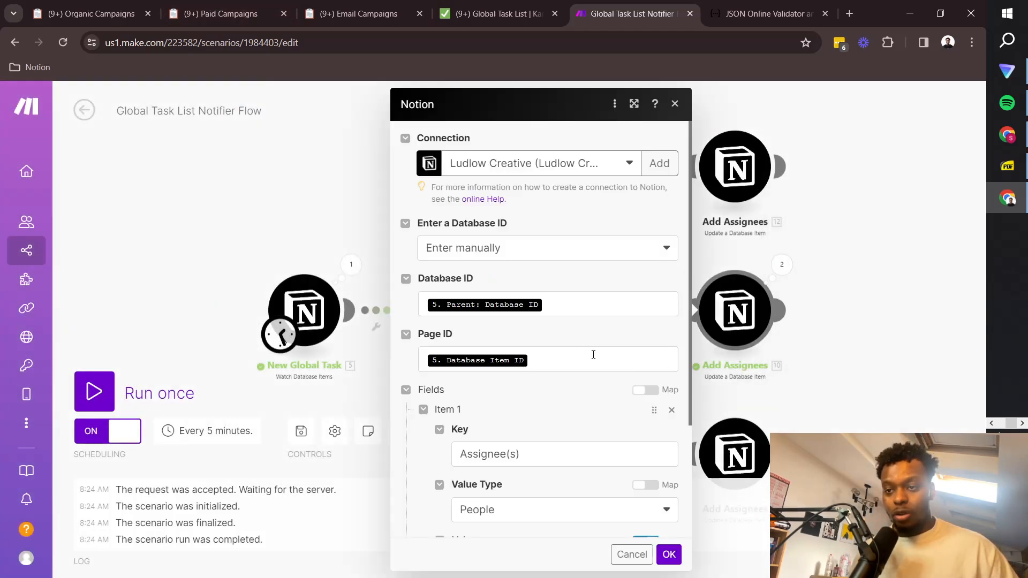
scroll(593, 354, "down", 3)
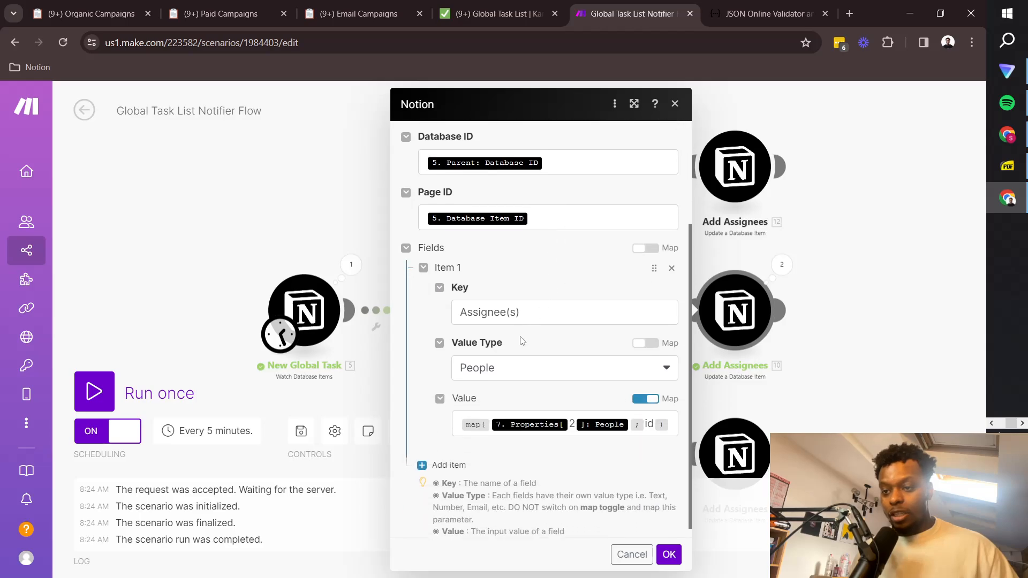
left_click(491, 416)
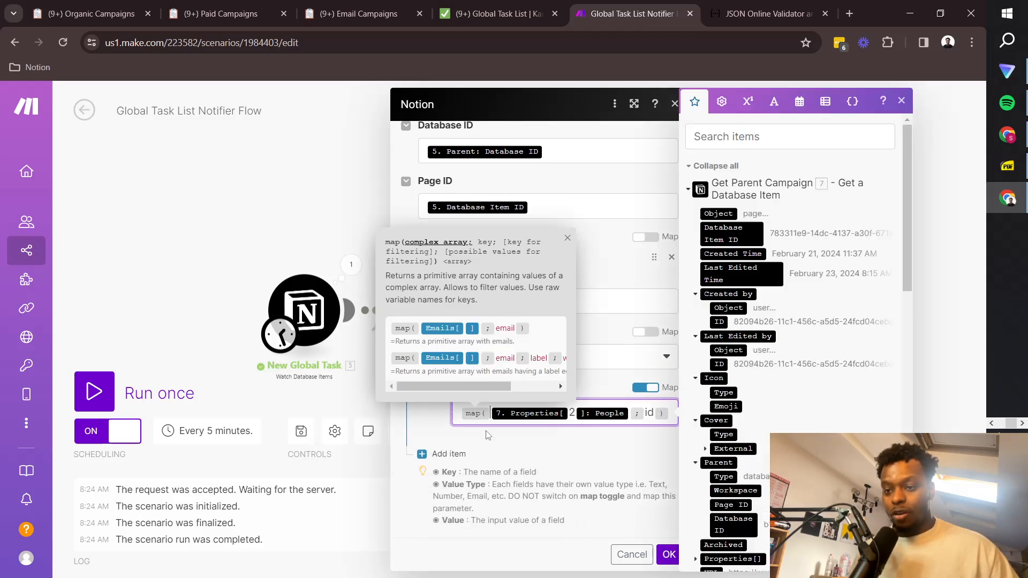
double_click(572, 413)
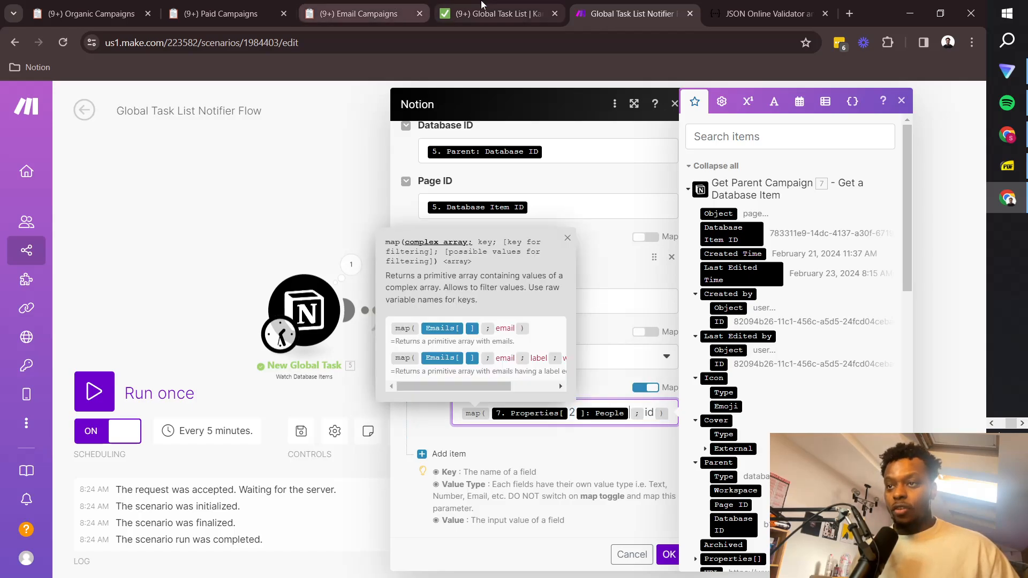
In JSONLint, trim the pasted JSON to the "people" opening line and the "id" line, deleting the other user fields.
left_click(766, 13)
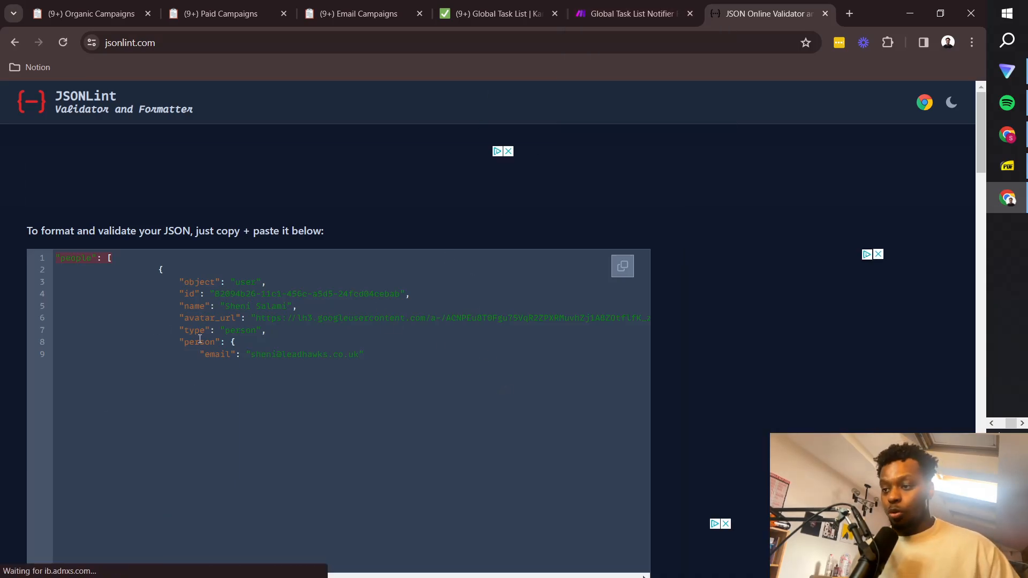
left_click_drag(379, 356, 73, 307)
key("BackSpace")
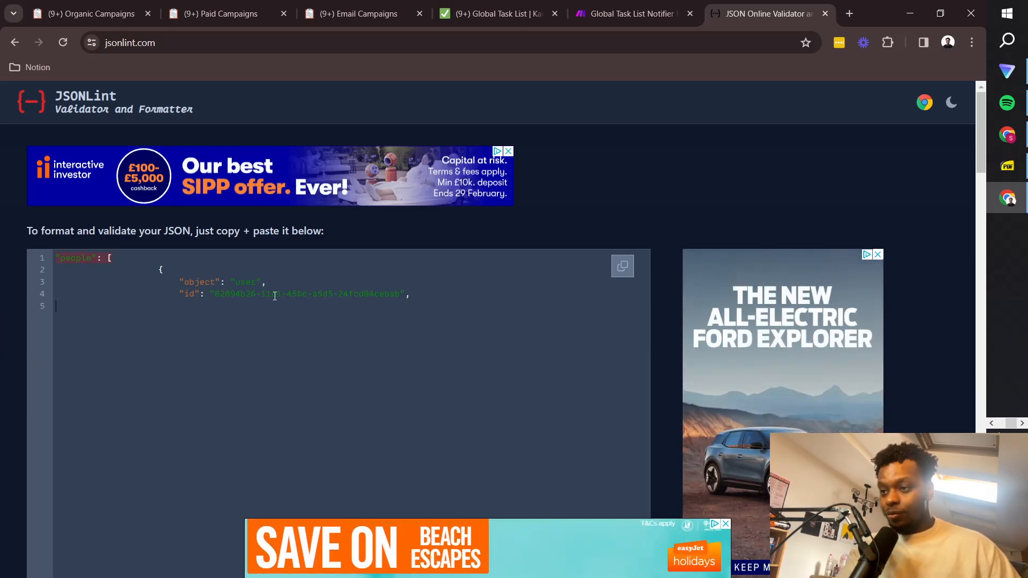
left_click_drag(268, 283, 35, 270)
key("BackSpace")
key("BackSpace")
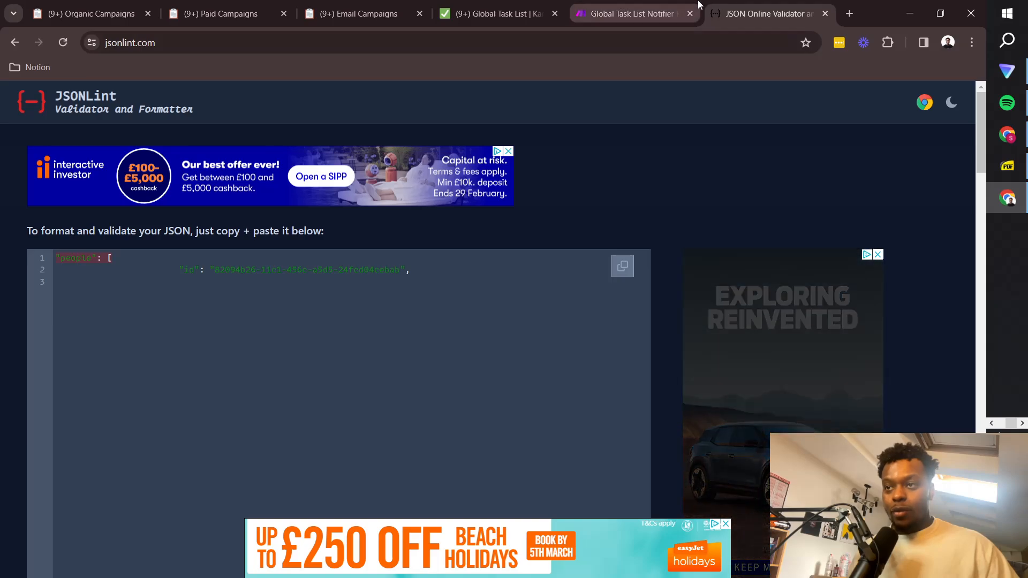
Check the task assignees in Notion's Global Task List and return to the Make scenario.
left_click(498, 13)
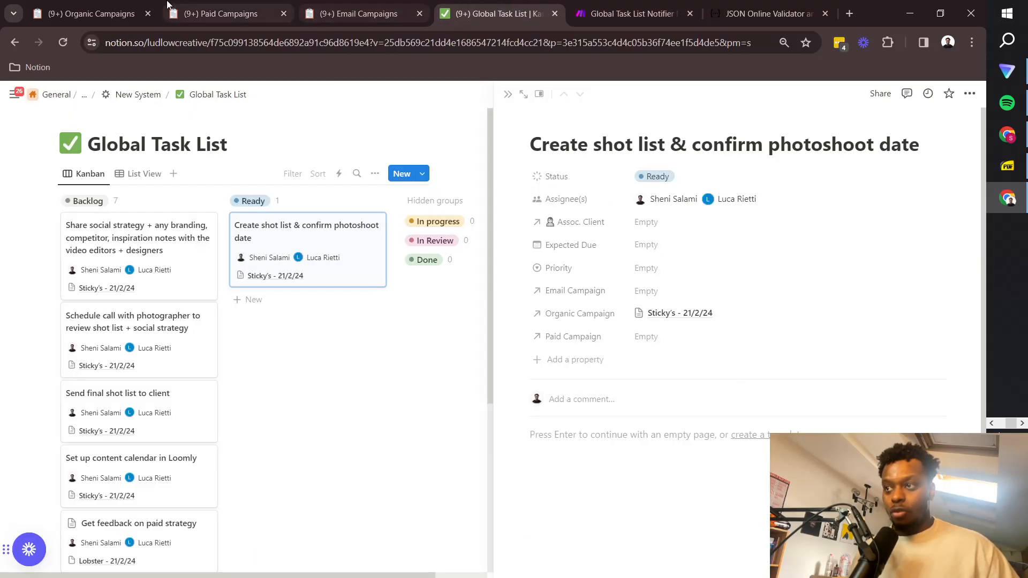
left_click(632, 13)
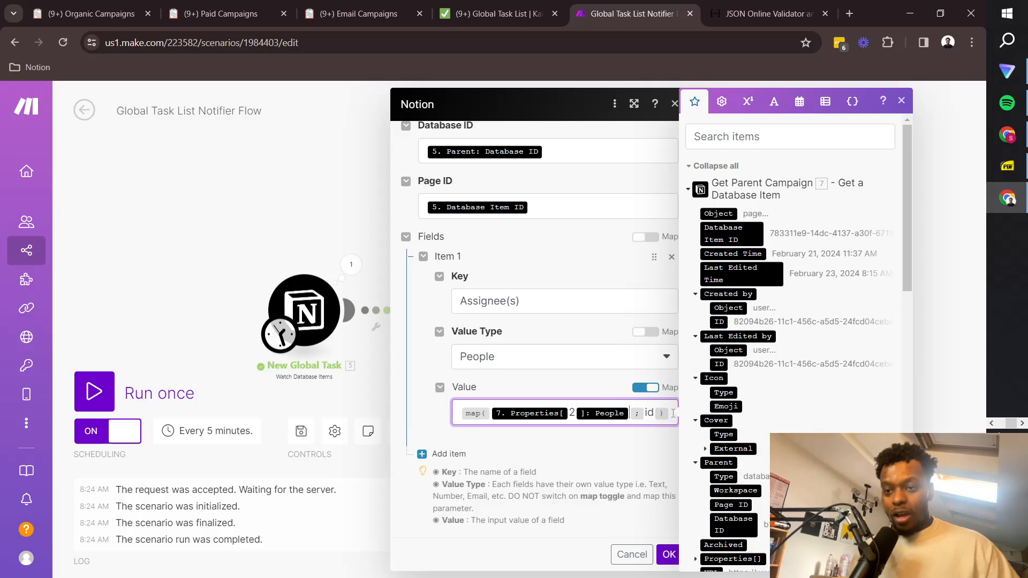
Search the mappable items for "people" and append New Global Task's People ID after the map function in the Assignee(s) Value.
left_click(754, 142)
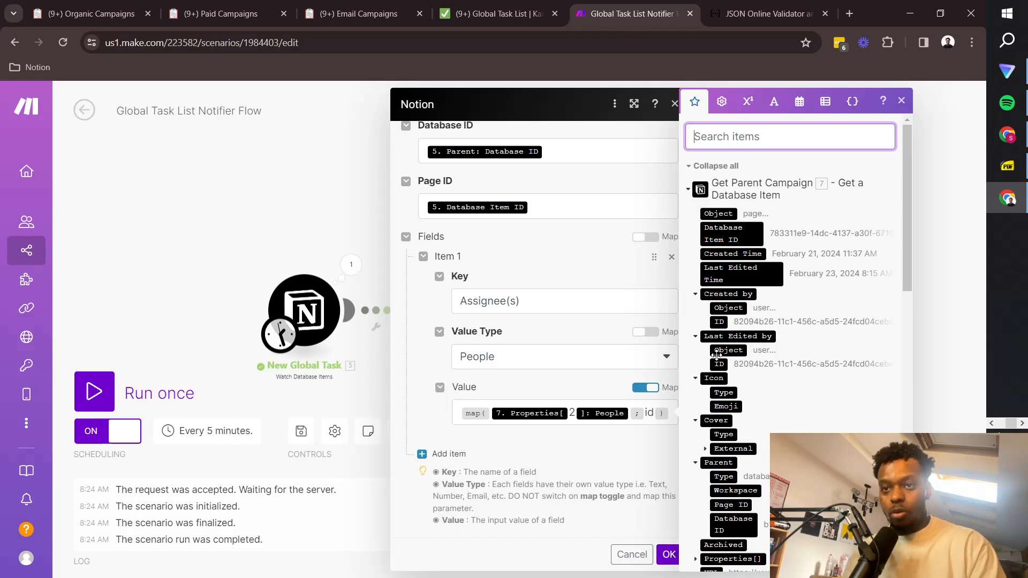
type("peple")
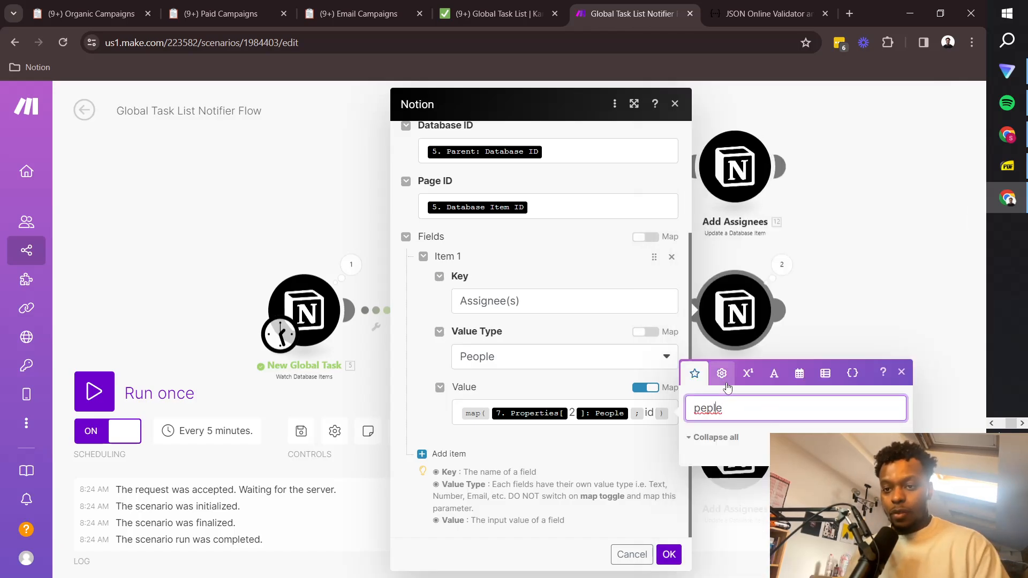
type("o")
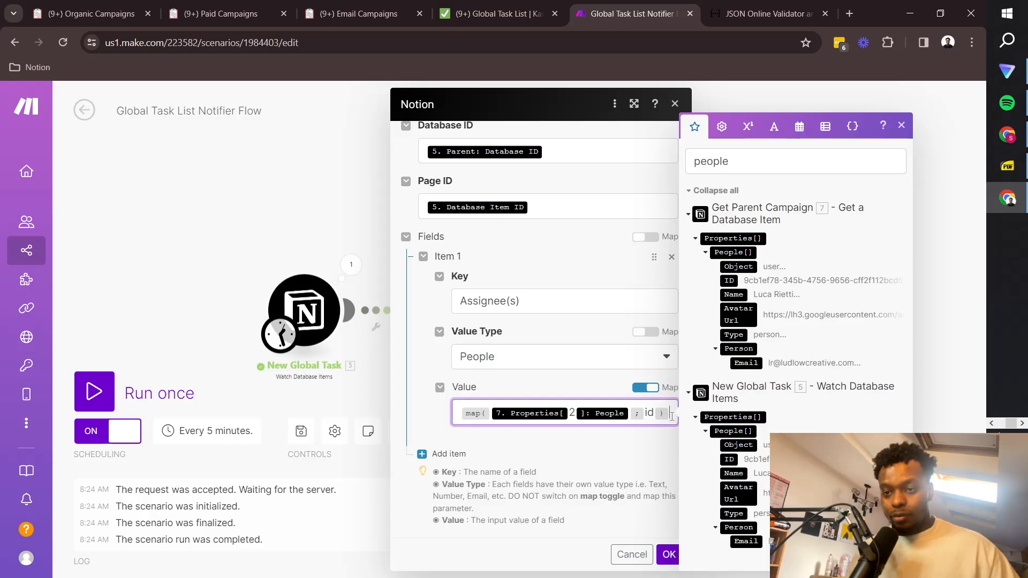
left_click_drag(730, 459, 471, 431)
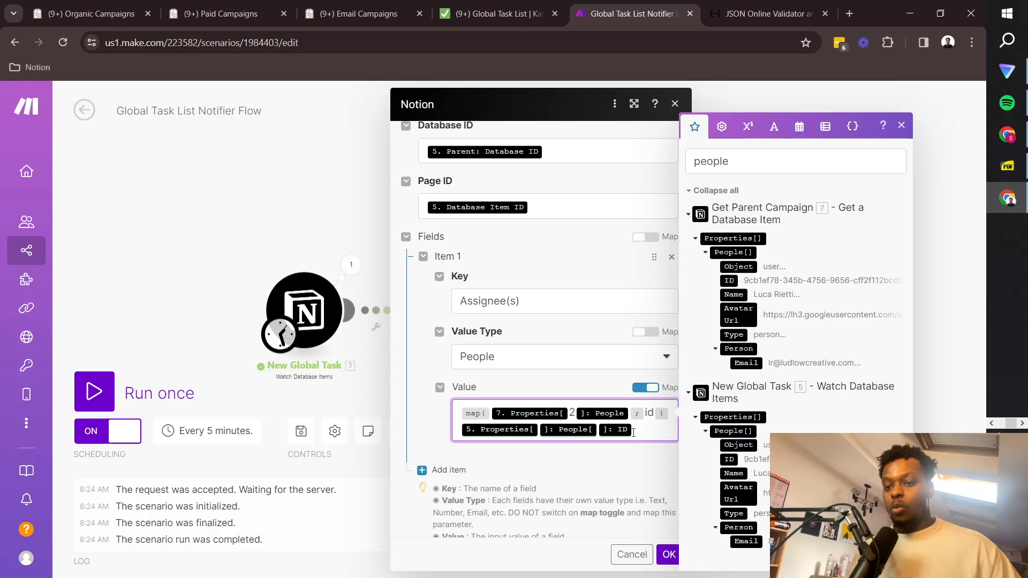
Remove the appended New Global Task People ID from the Assignee(s) Value.
key("ctrl+a")
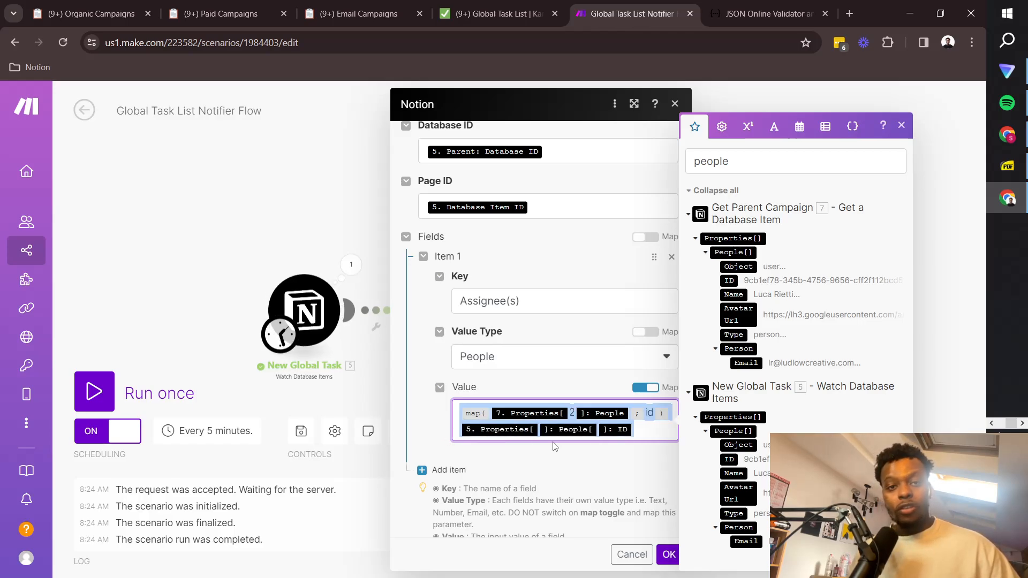
left_click(655, 434)
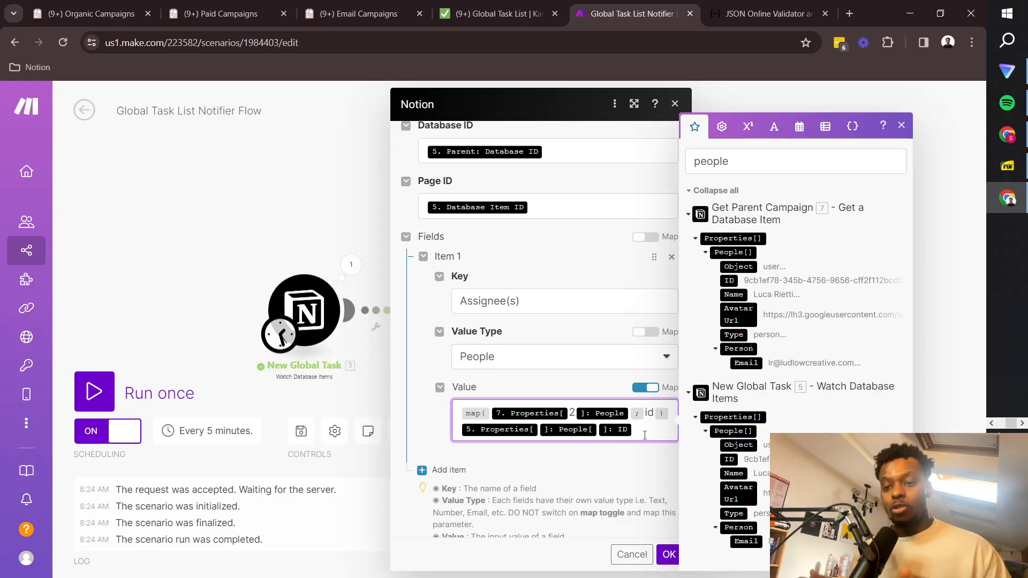
key("shift+Left")
key("shift+Left")
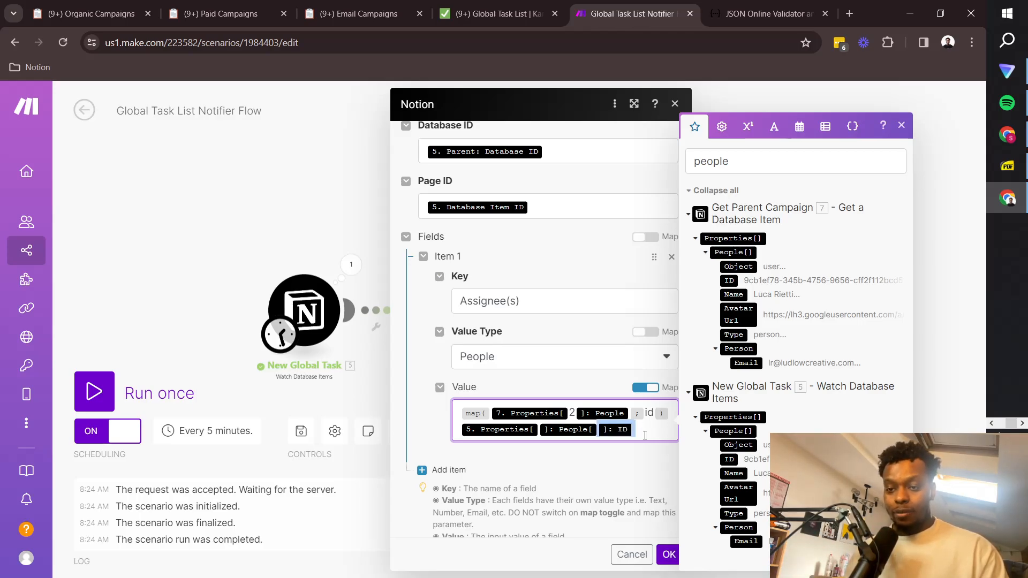
key("shift+Left")
key("BackSpace")
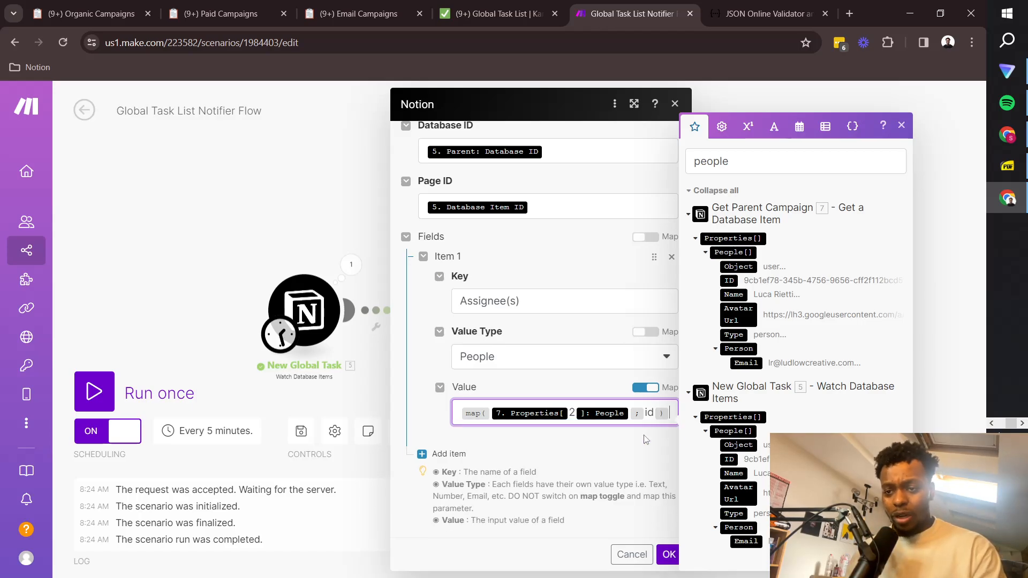
Try ID as the map function's key, restore it to id, and cancel the organic Add Assignees module's changes.
key("Left")
key("Left")
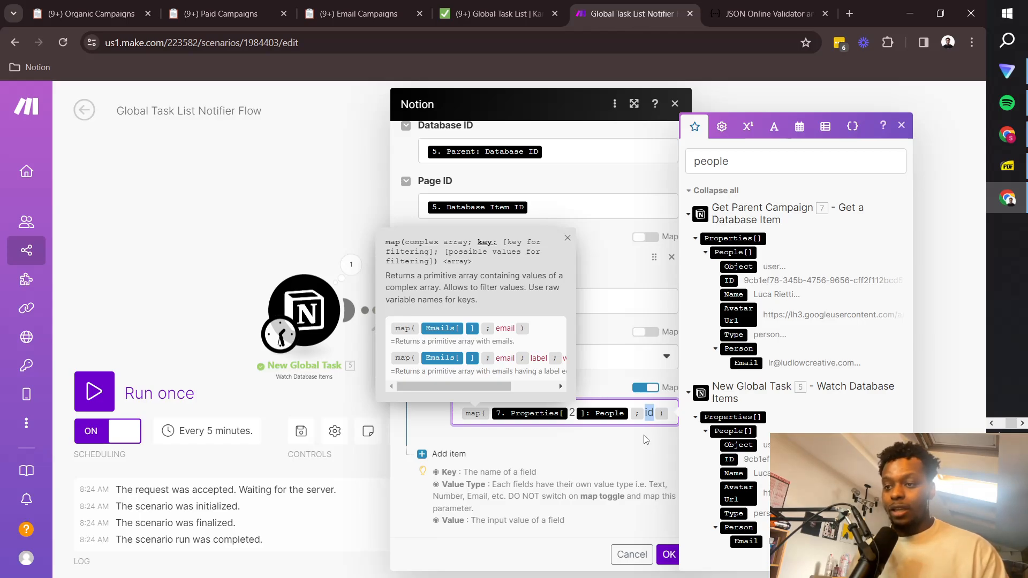
type("ID")
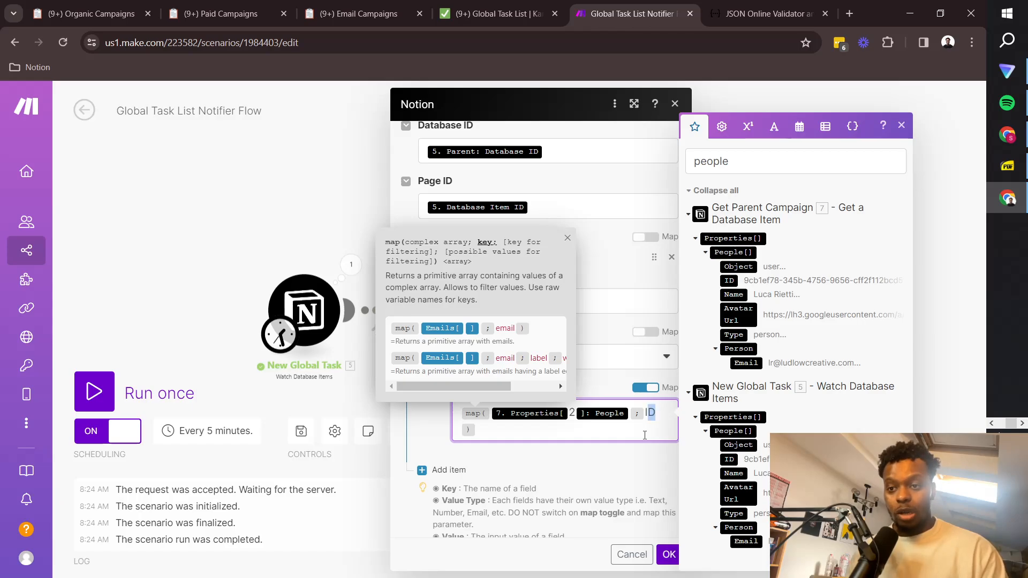
type("id")
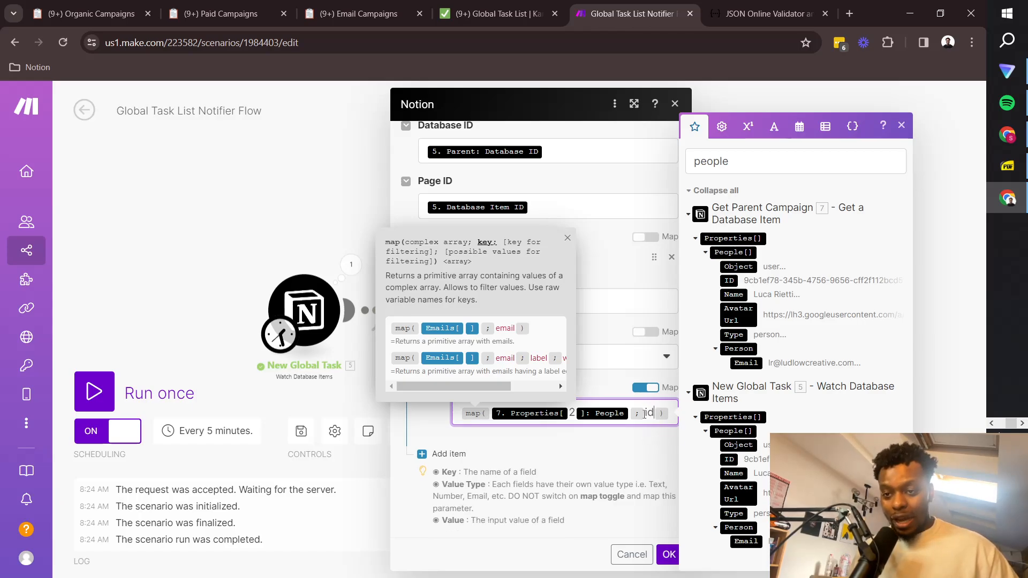
left_click(631, 555)
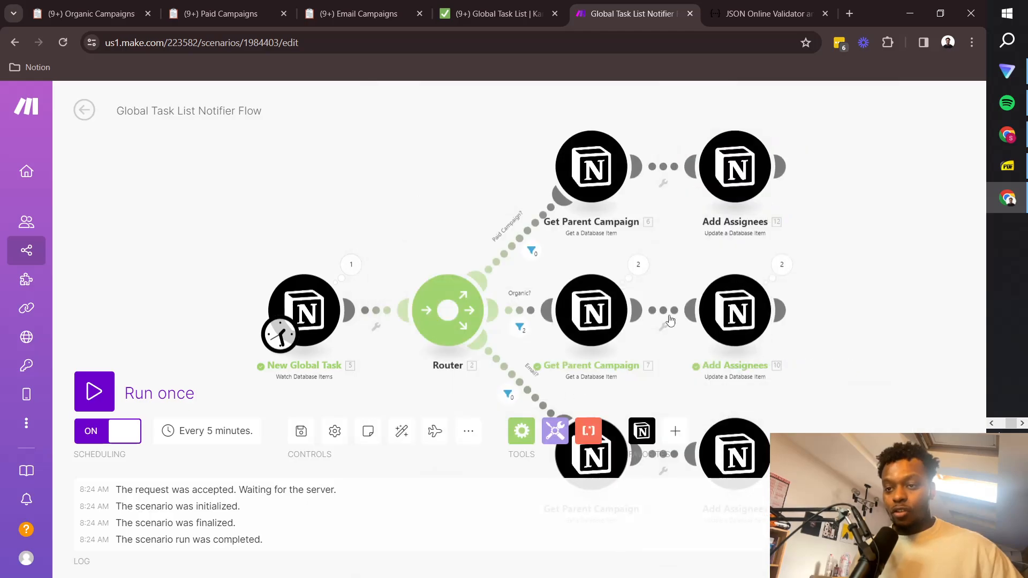
Open the run results of the organic Get Parent Campaign module to view its operations.
left_click(615, 279)
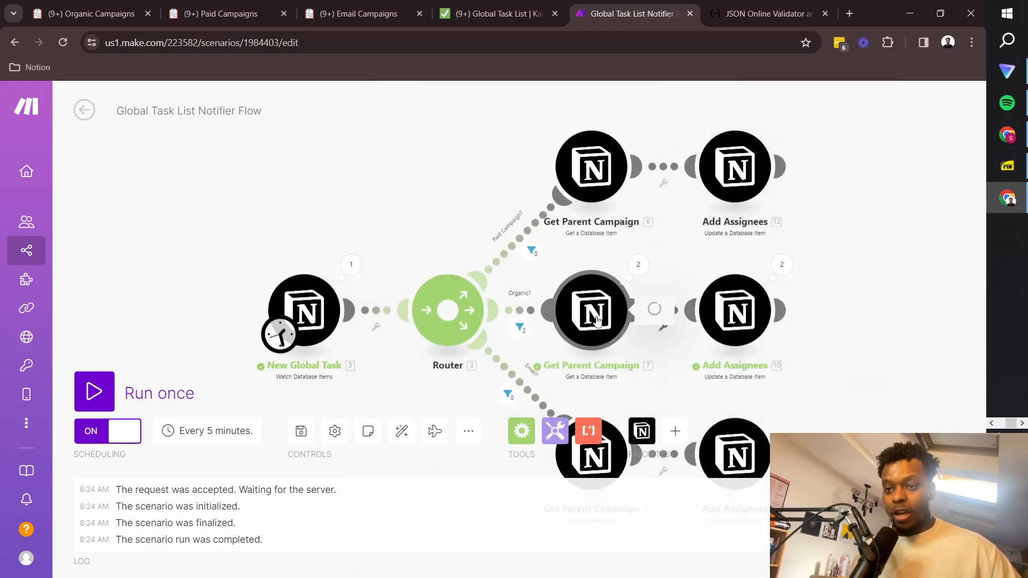
left_click(612, 261)
left_click(638, 265)
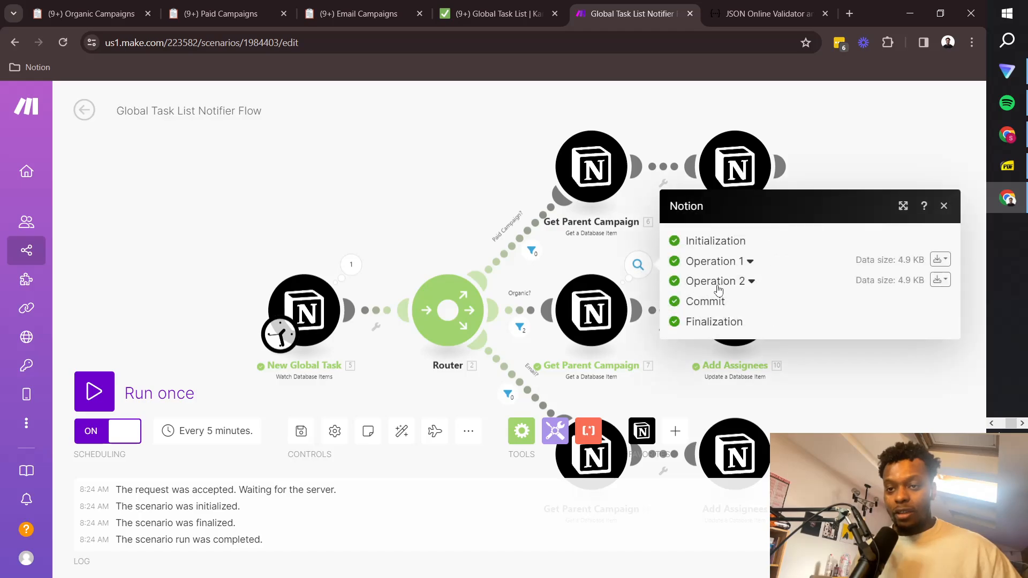
In the organic Get Parent Campaign settings, search the Database Item ID's mappable items for "people", examine the People array's fields, and close the module.
left_click(606, 310)
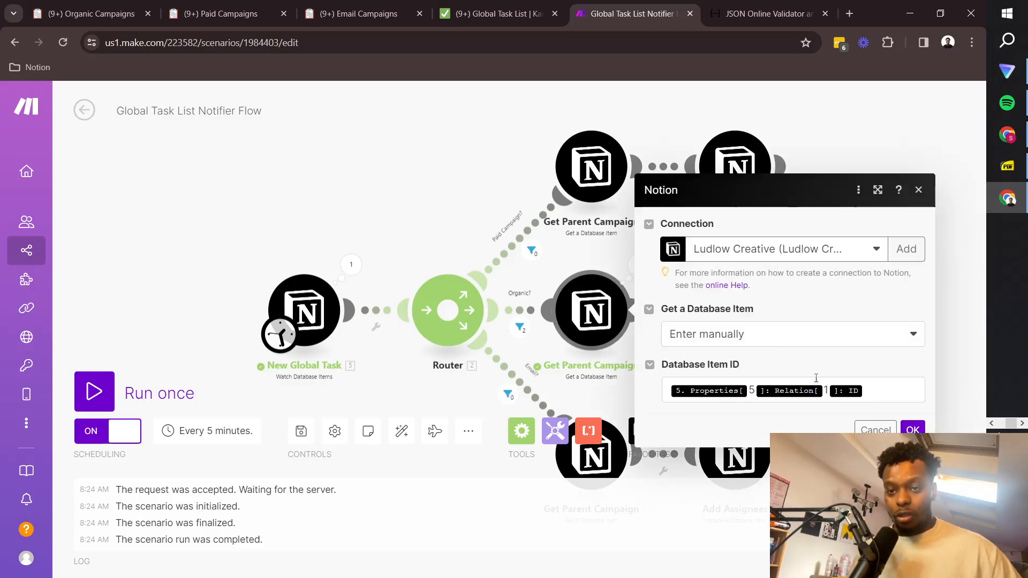
left_click(785, 386)
scroll(524, 291, "down", 1)
scroll(501, 247, "down", 2)
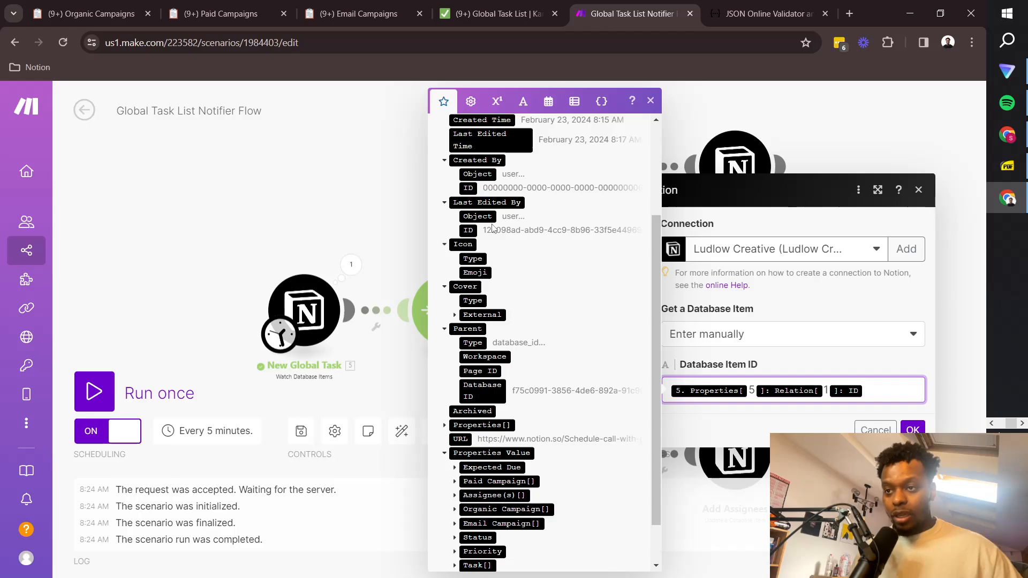
scroll(493, 228, "up", 3)
left_click(499, 140)
type("peo")
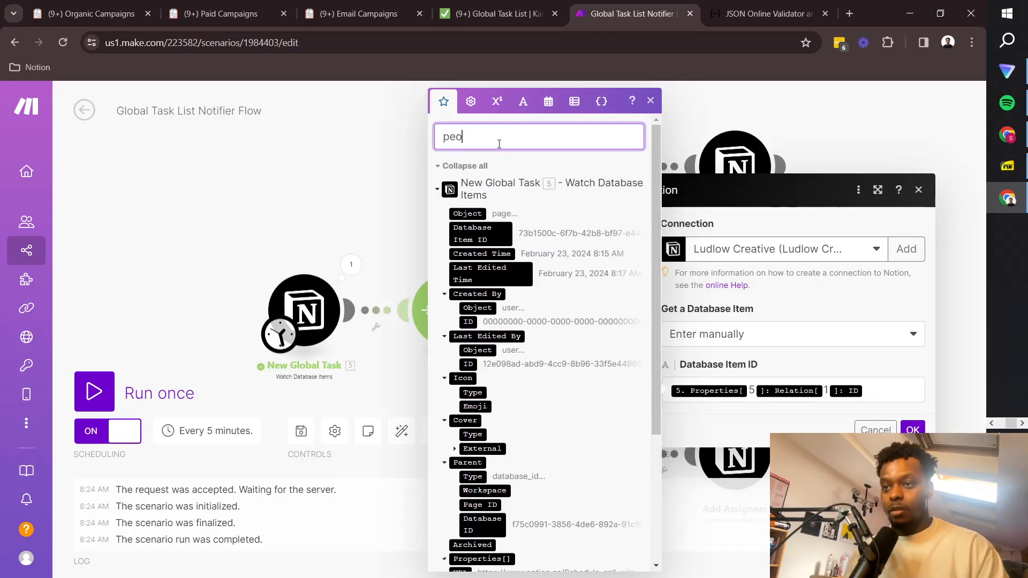
type("ple")
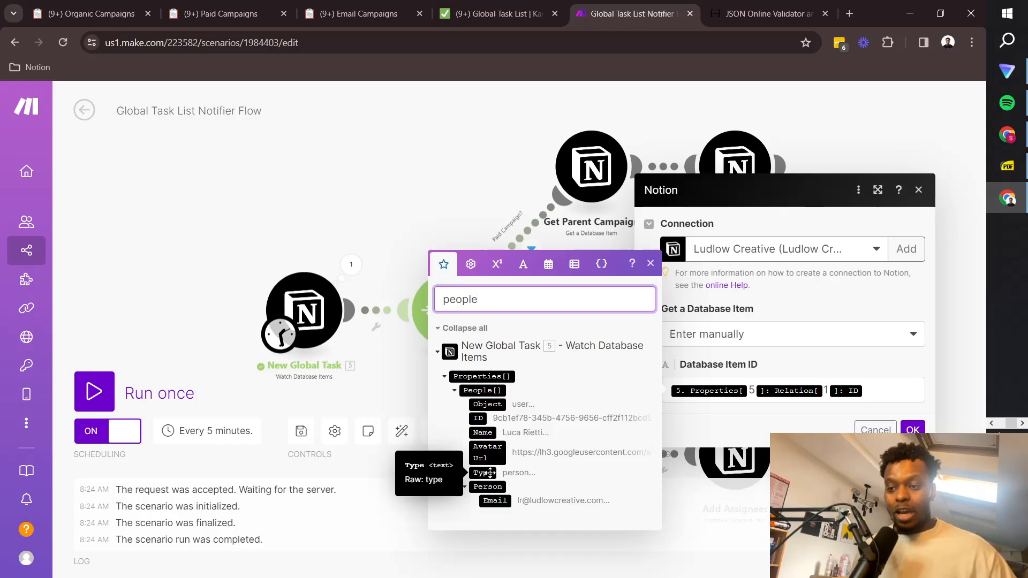
left_click(835, 371)
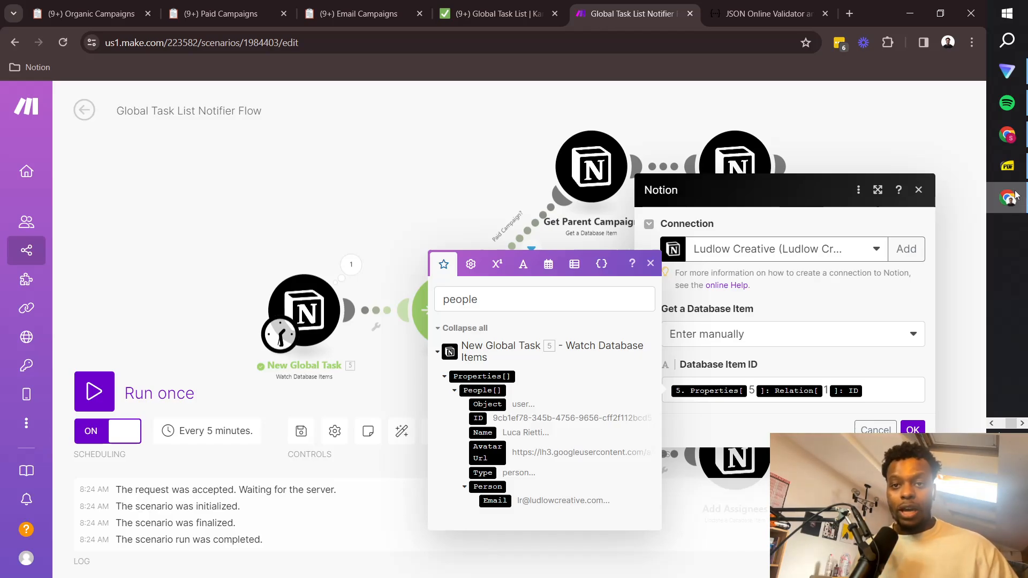
left_click(919, 190)
Review the map function in the organic Add Assignees module's Assignee(s) Value and close the module without changes.
left_click(747, 319)
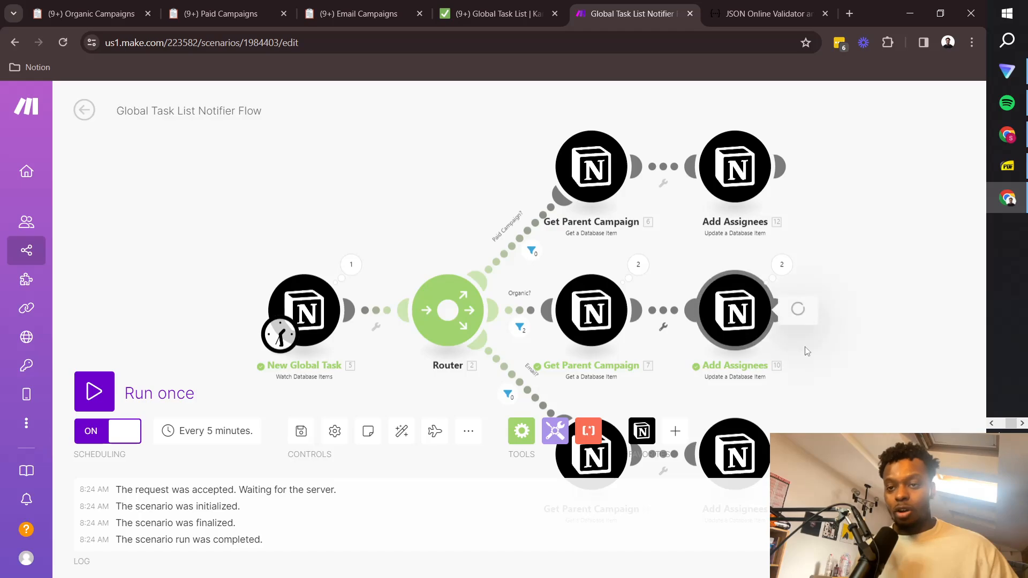
scroll(534, 437, "down", 3)
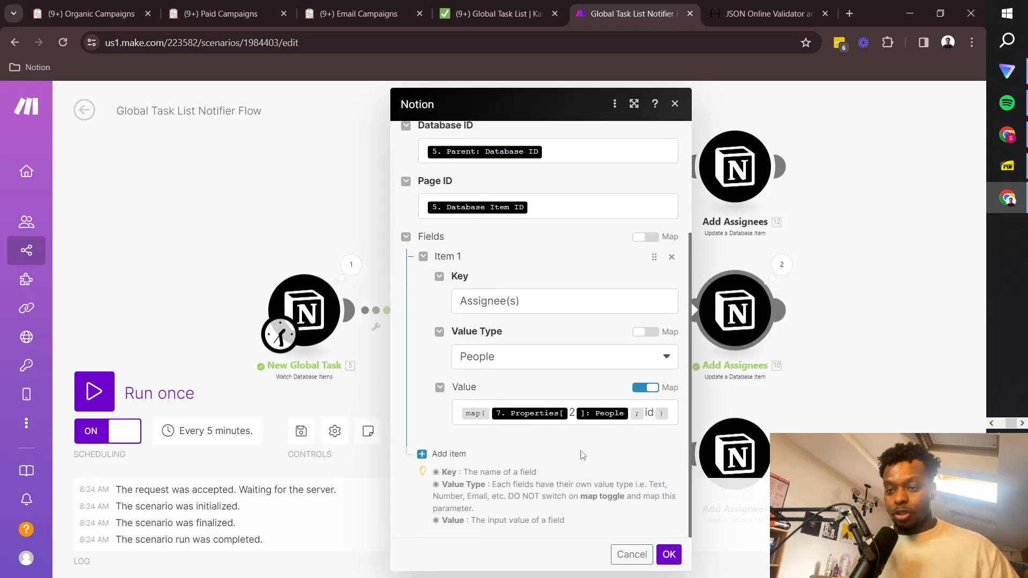
left_click(632, 555)
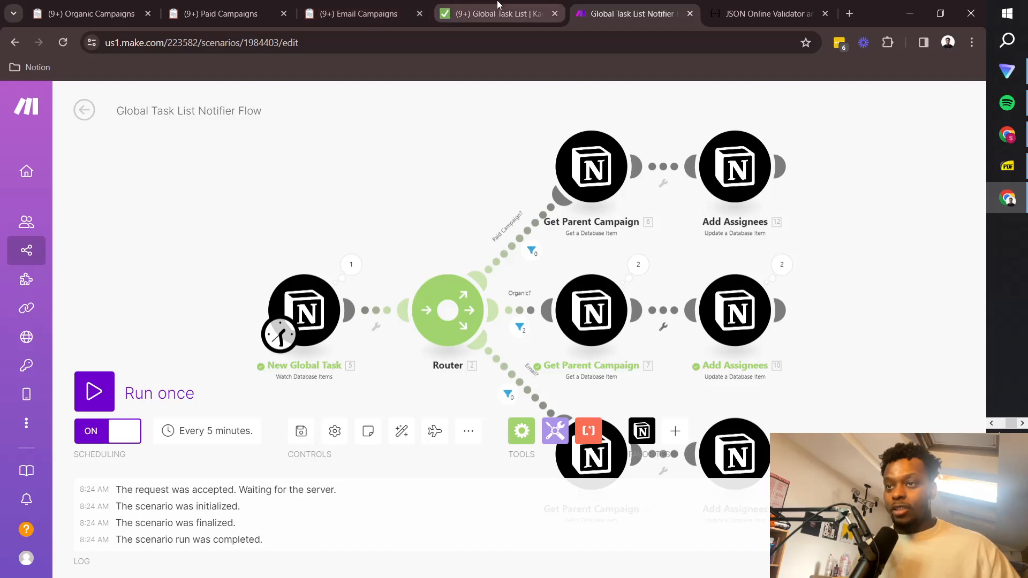
On Notion's Email Campaigns board, move the Bareburger - 21/2/24 card into the "1 - Draft St..." column.
left_click(359, 14)
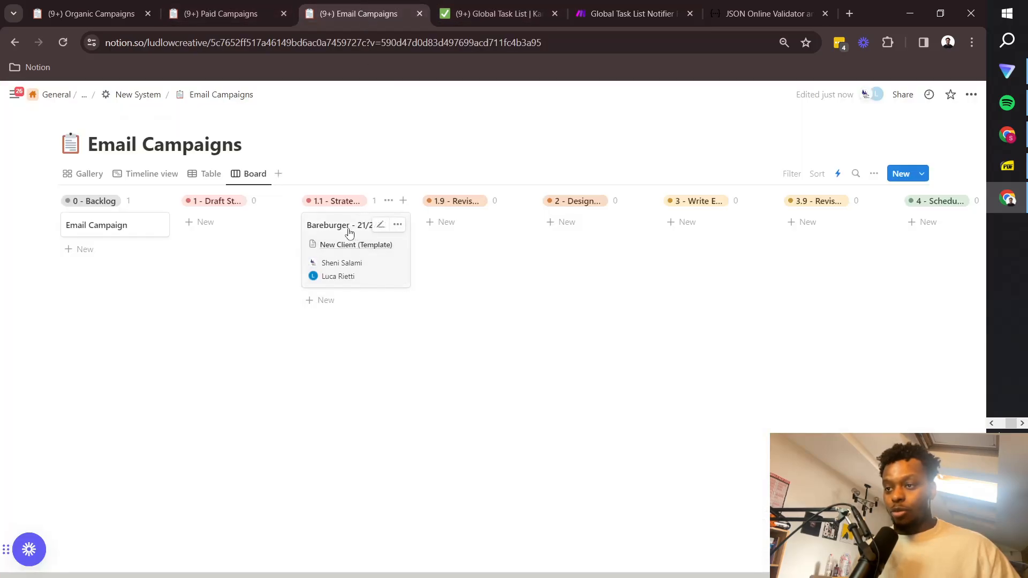
left_click_drag(349, 231, 224, 236)
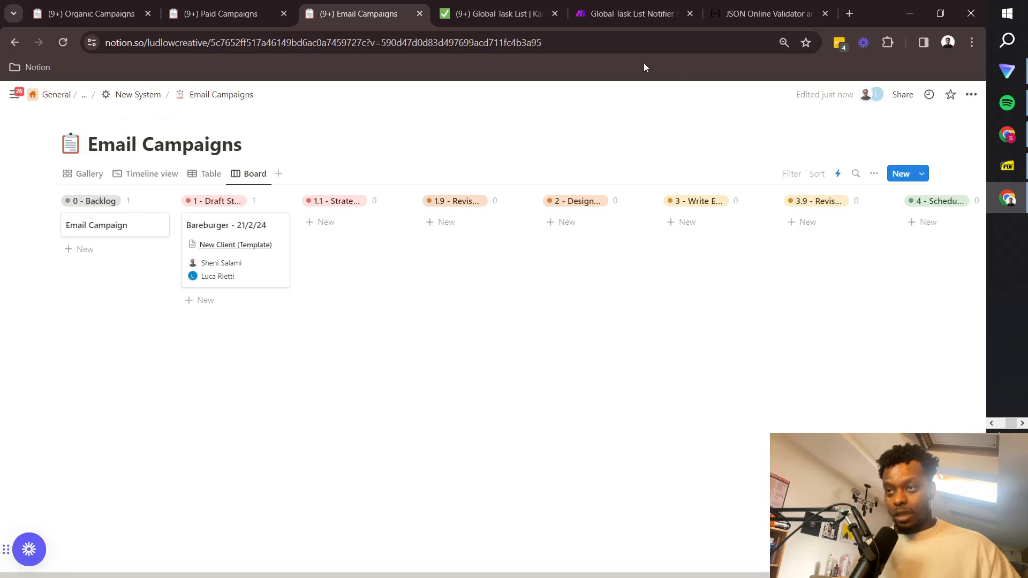
Reload Notion's Global Task List and close the open task's side peek.
left_click(498, 13)
left_click(220, 47)
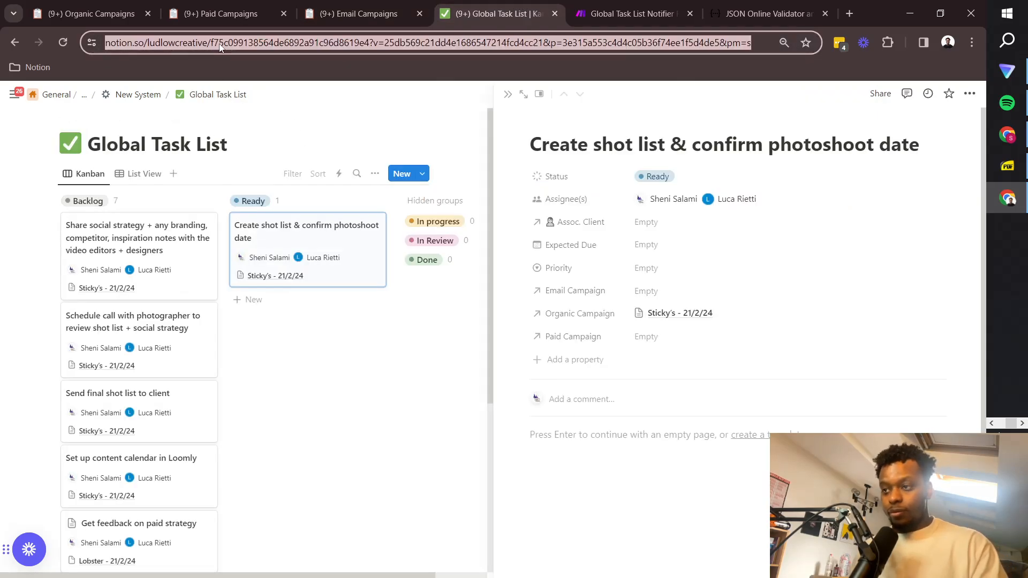
key("Return")
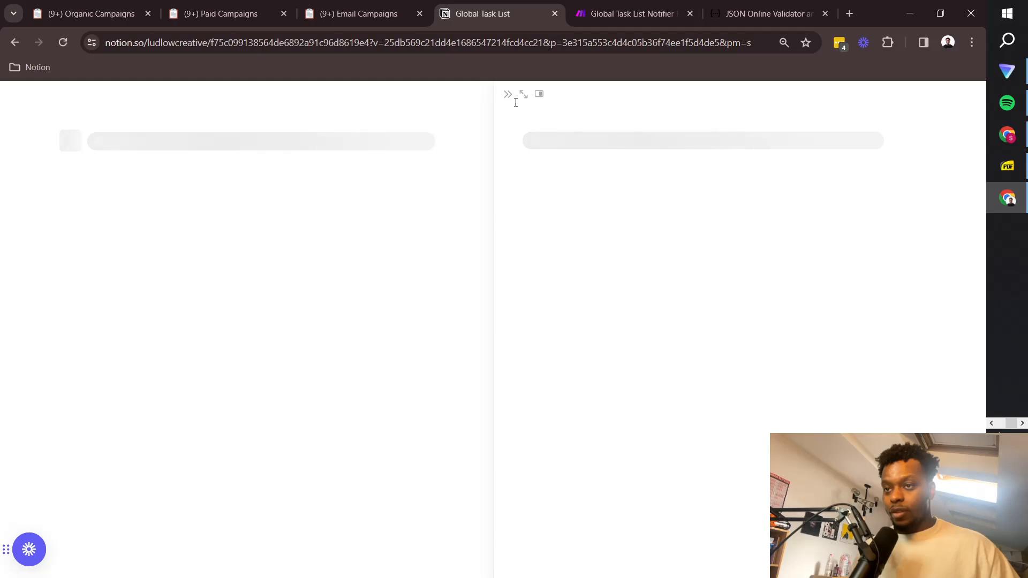
left_click(508, 94)
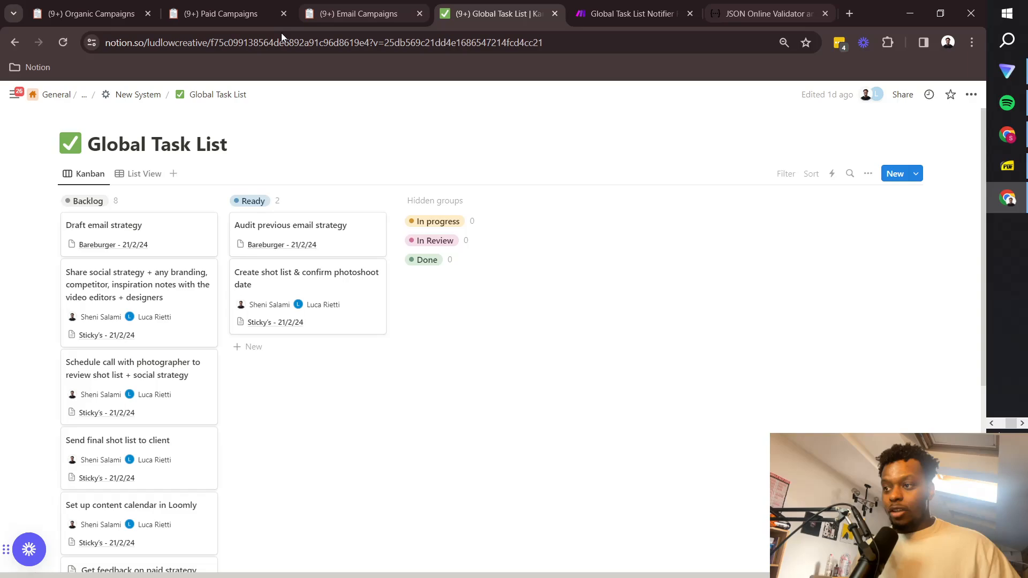
Run the Make scenario once and check the assignees of the Bareburger email tasks in Notion's Global Task List.
left_click(632, 13)
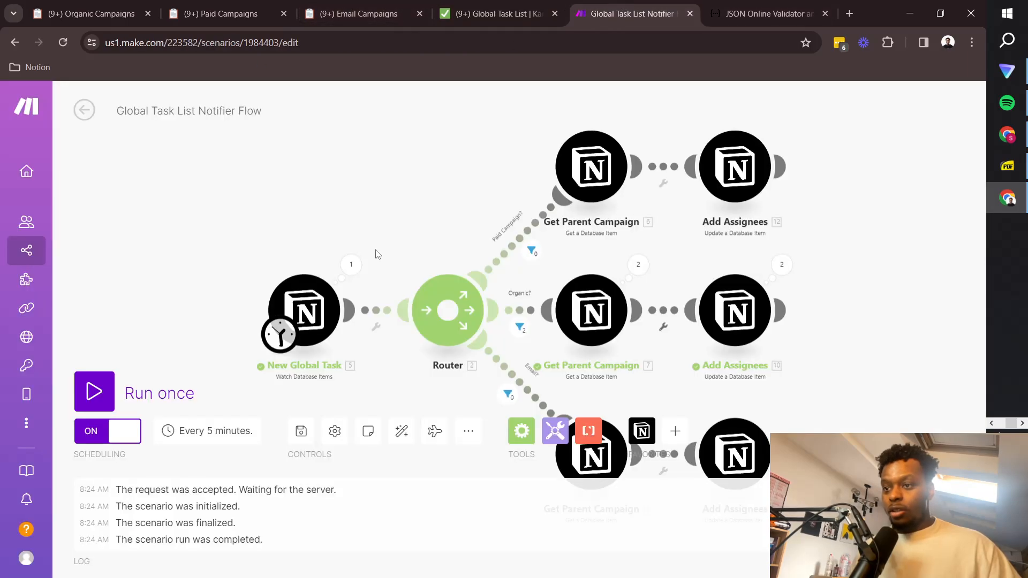
left_click(108, 405)
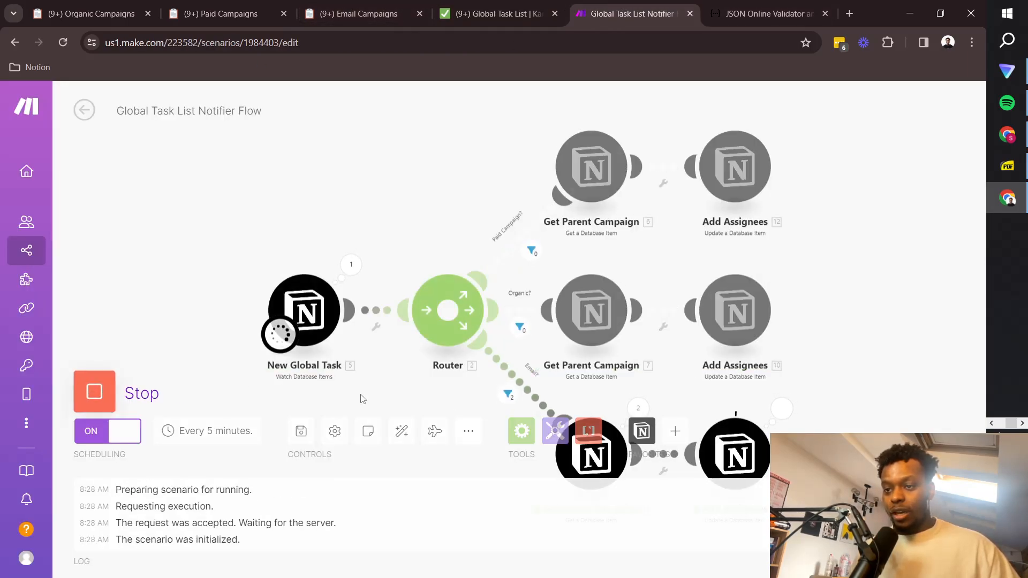
left_click(495, 14)
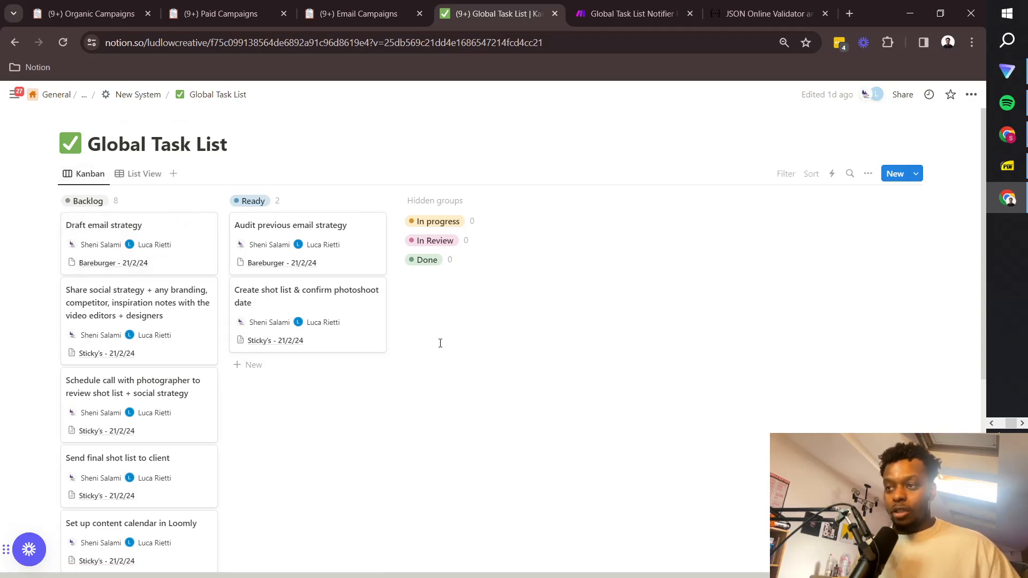
key("alt+Tab")
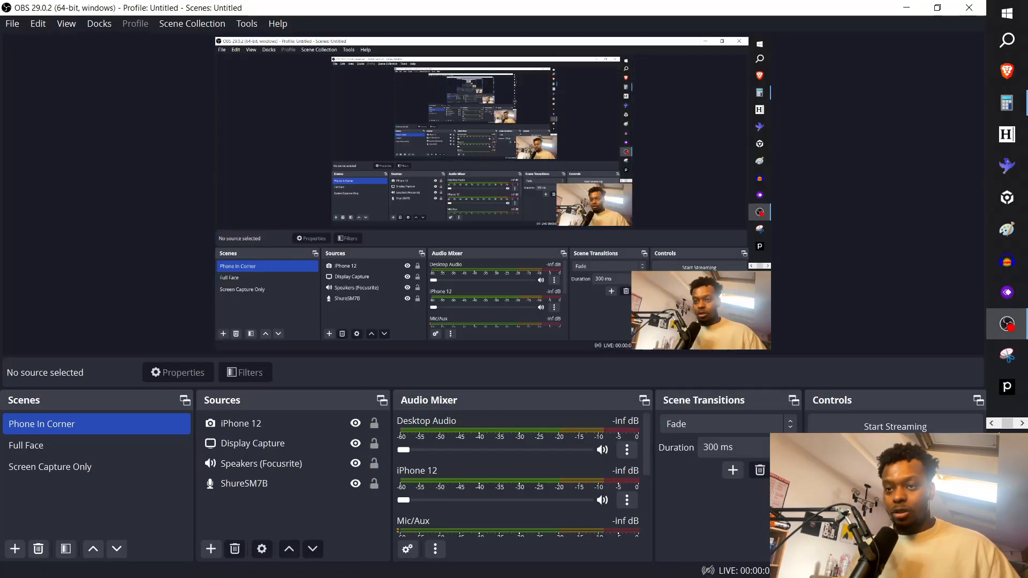
key("alt+Tab")
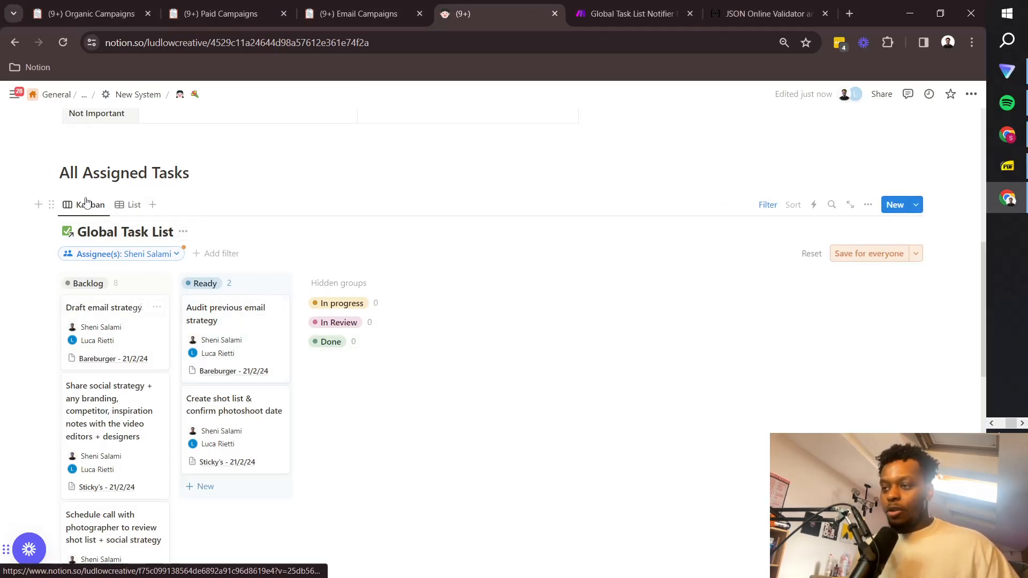
Examine the All Assigned Tasks section, the to-do lists and the Prioritisation Matrix on the personal Notion dashboard.
left_click_drag(61, 176, 196, 172)
scroll(209, 167, "up", 3)
left_click(230, 160)
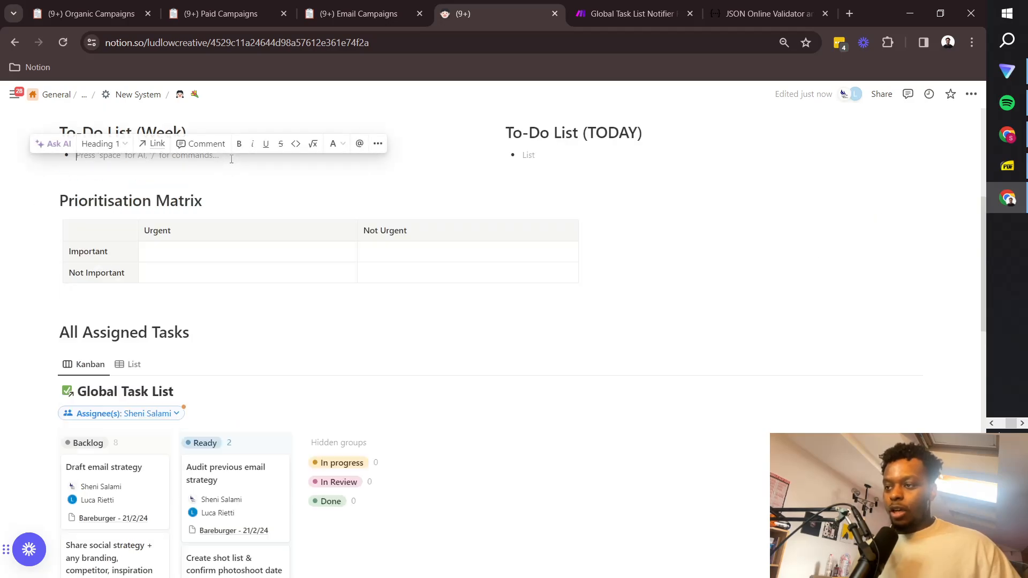
scroll(269, 188, "down", 3)
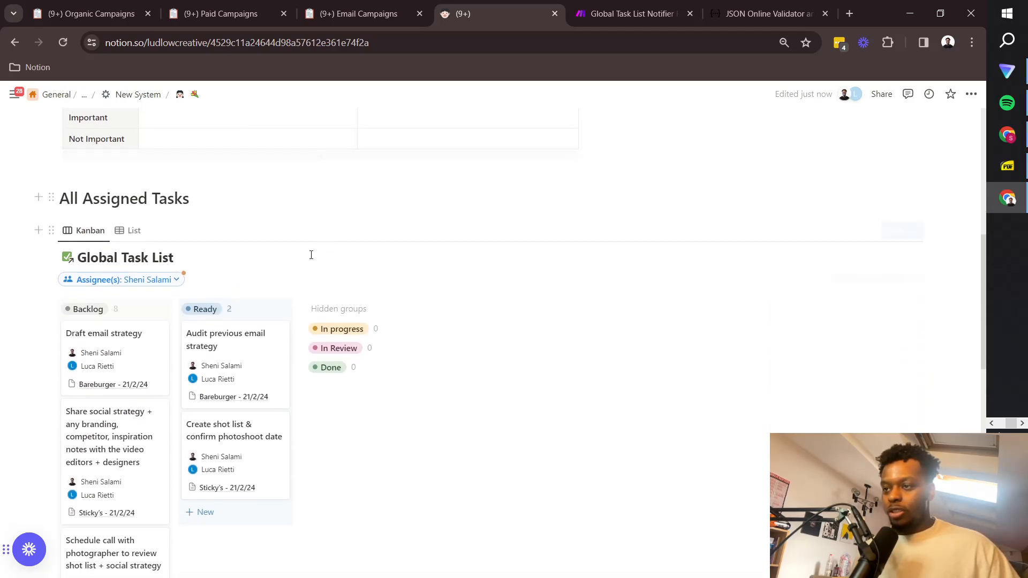
scroll(310, 255, "up", 3)
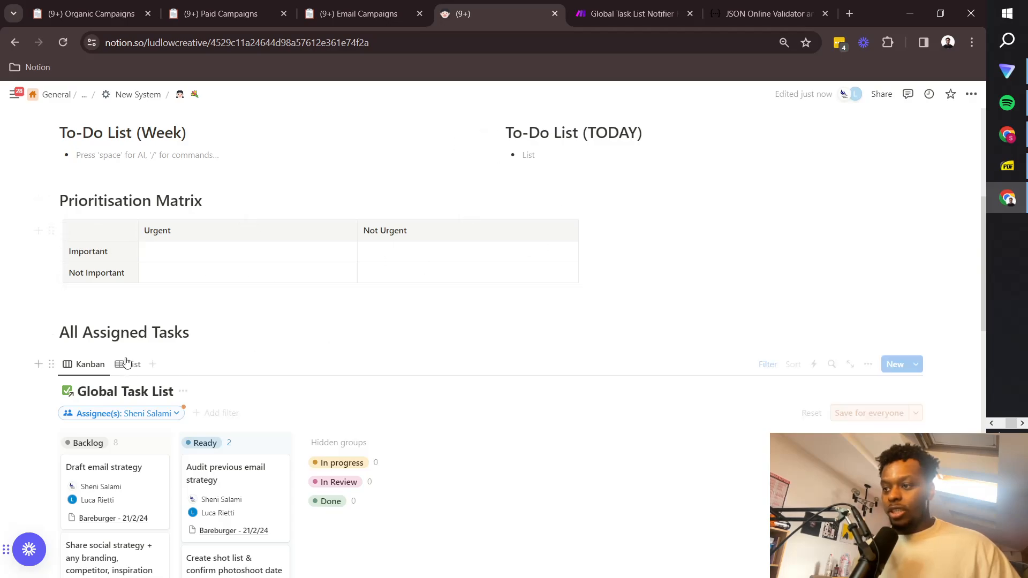
Examine the Backlog and Ready task cards in the Kanban view of the All Assigned Tasks section.
scroll(128, 363, "down", 1)
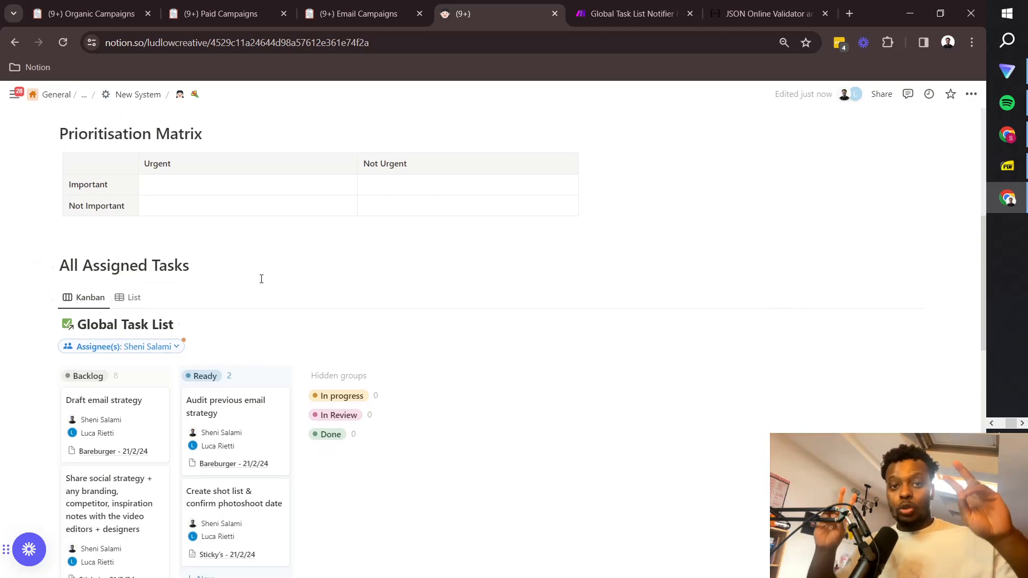
scroll(153, 245, "down", 2)
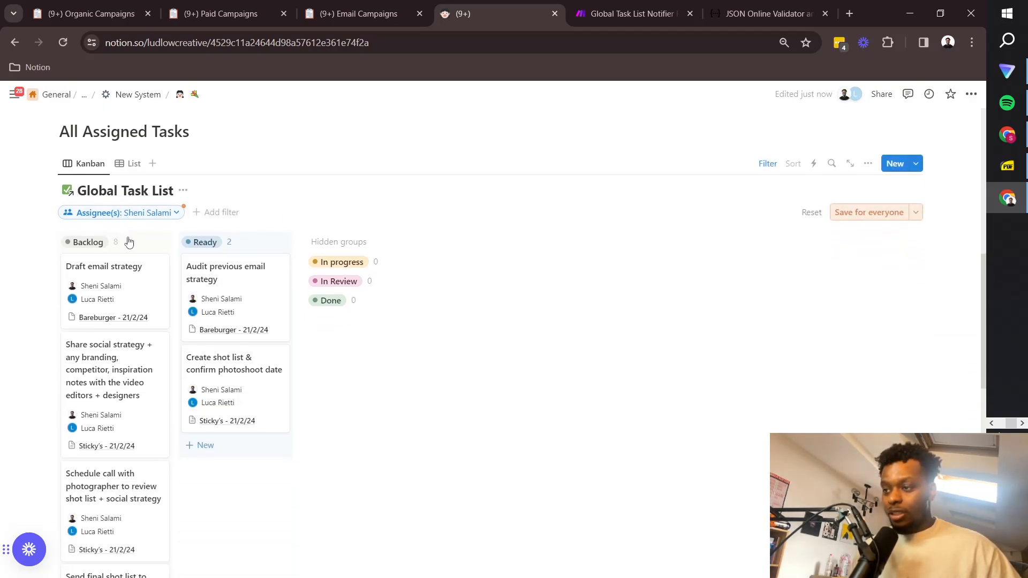
scroll(118, 267, "down", 1)
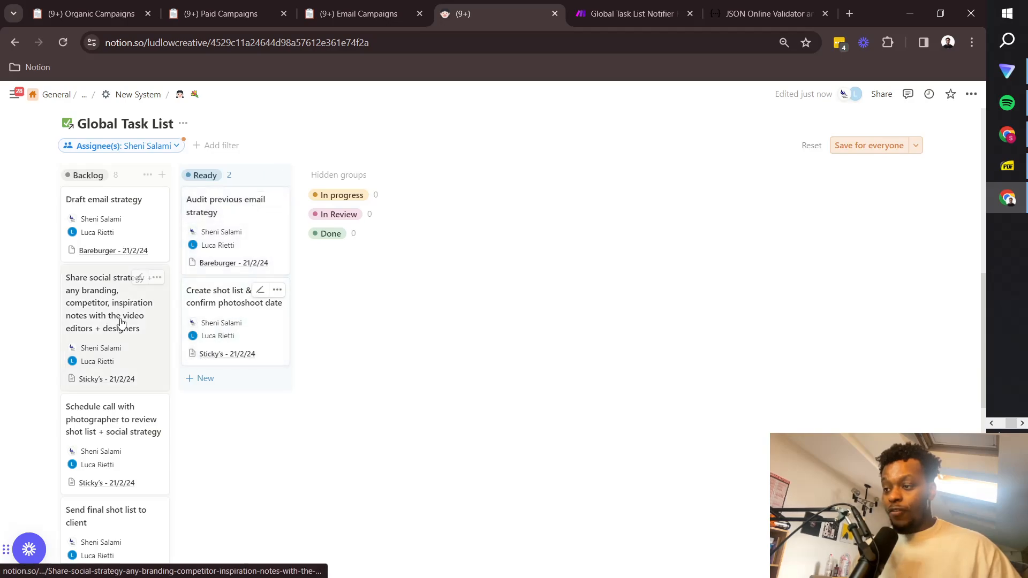
scroll(131, 421, "down", 1)
scroll(113, 475, "up", 1)
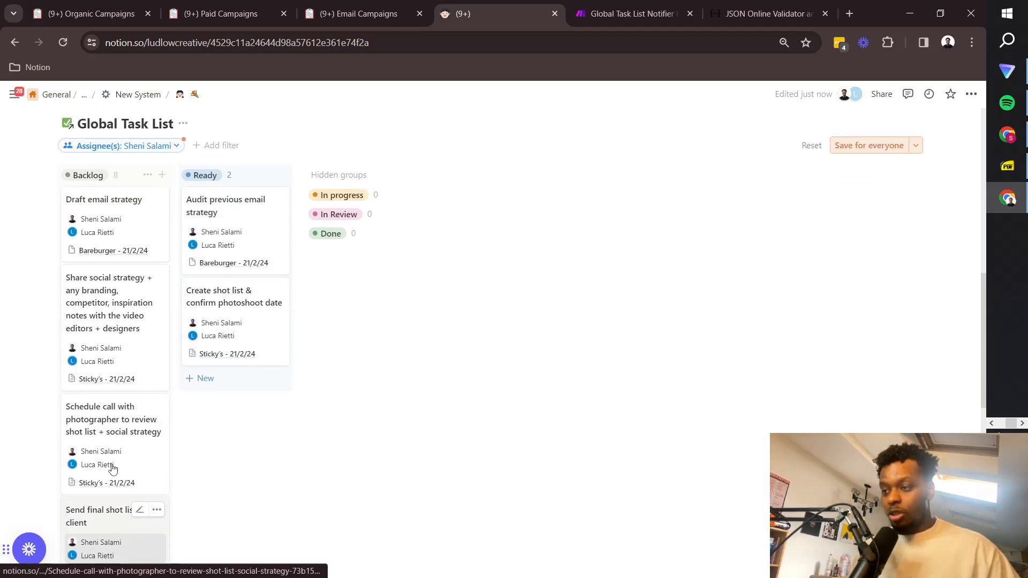
scroll(112, 469, "up", 1)
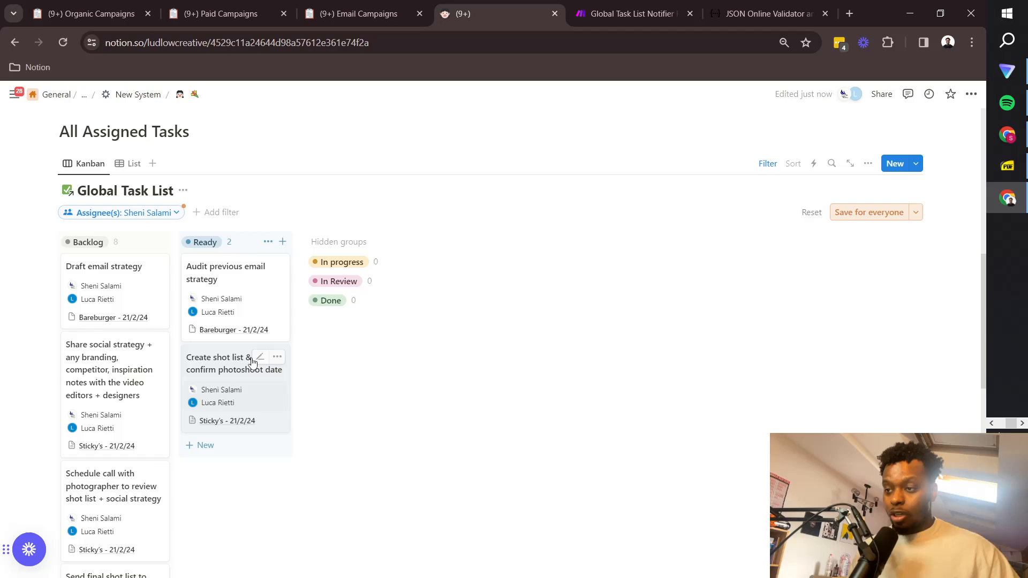
Open the Bareburger - 21/2/24 campaign from its task card, review its assignees and associated tasks, and close the side peek.
left_click(235, 330)
left_click(251, 373)
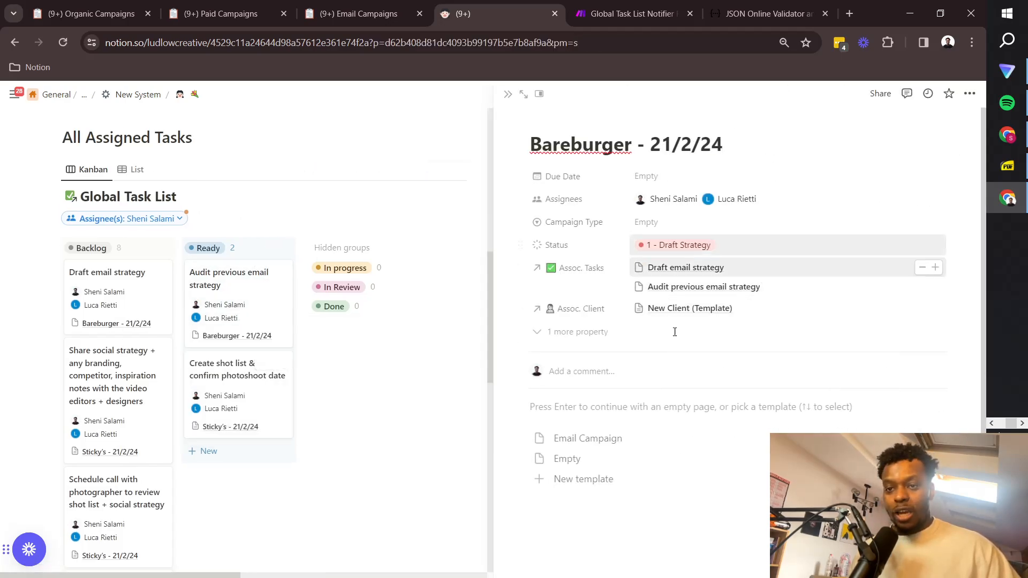
scroll(670, 426, "down", 2)
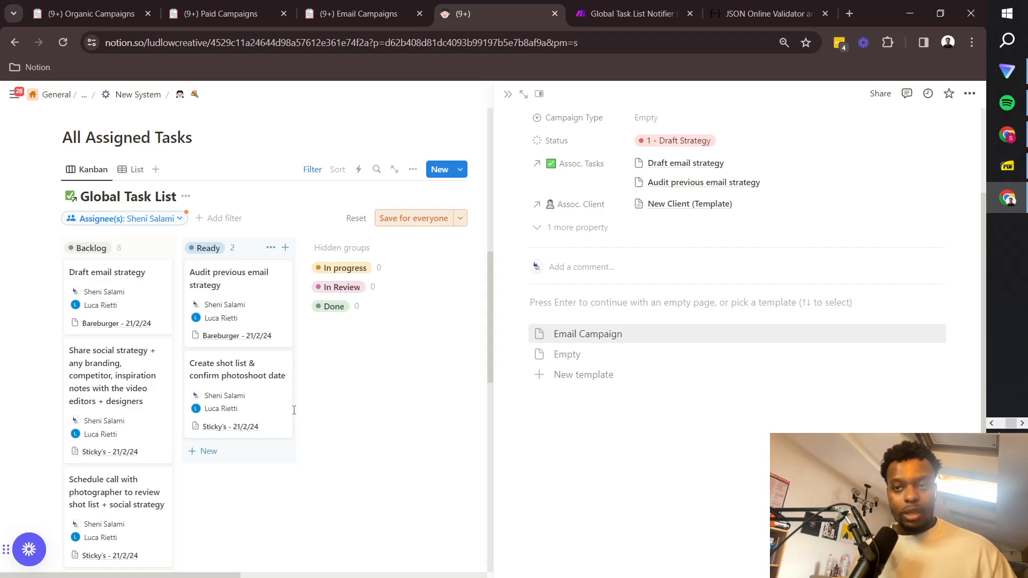
left_click(392, 510)
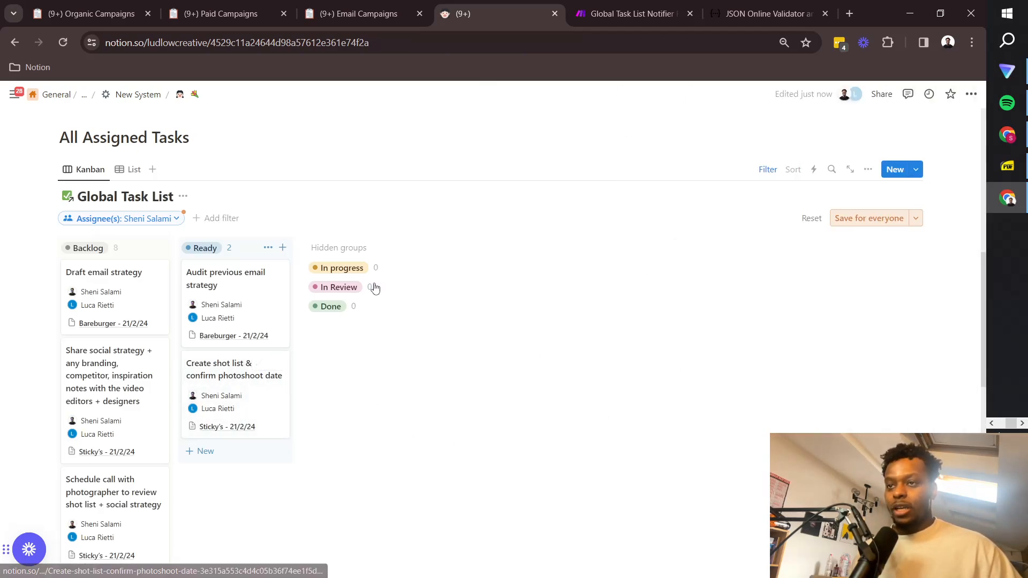
Switch to ClickUp and view the Assigned to me task list on its Home page for comparison.
key("alt+Tab")
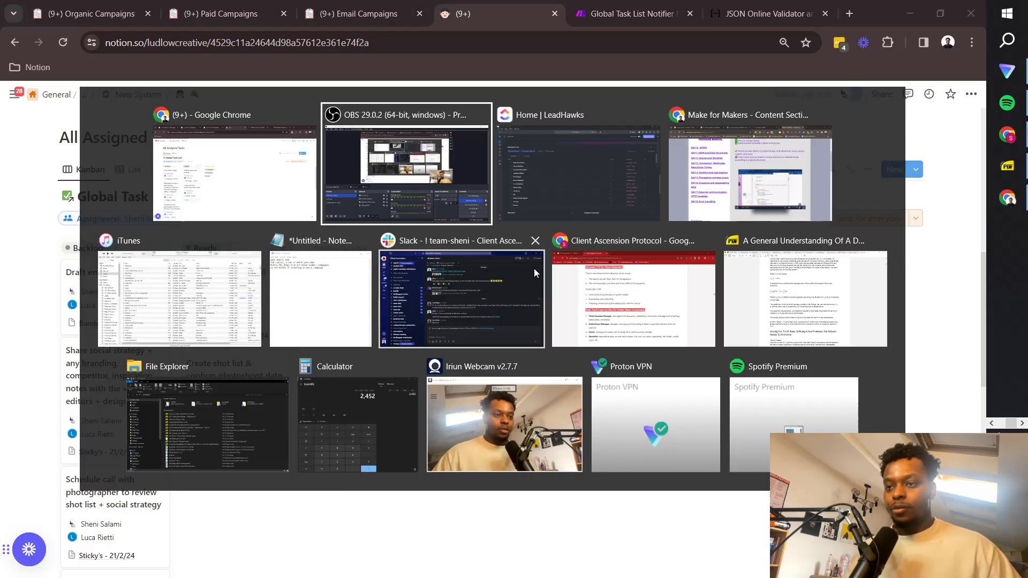
left_click(583, 178)
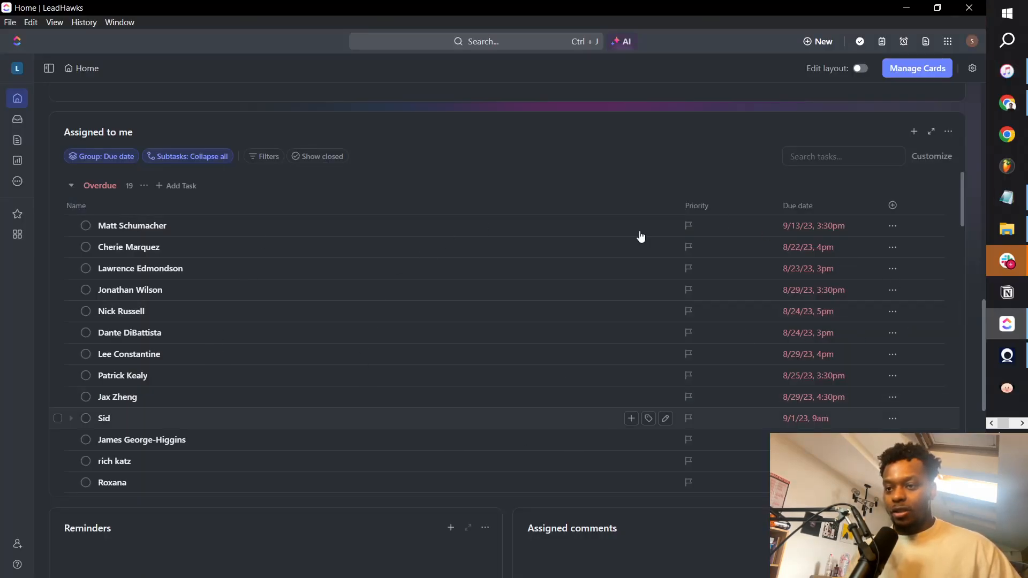
key("alt+Tab")
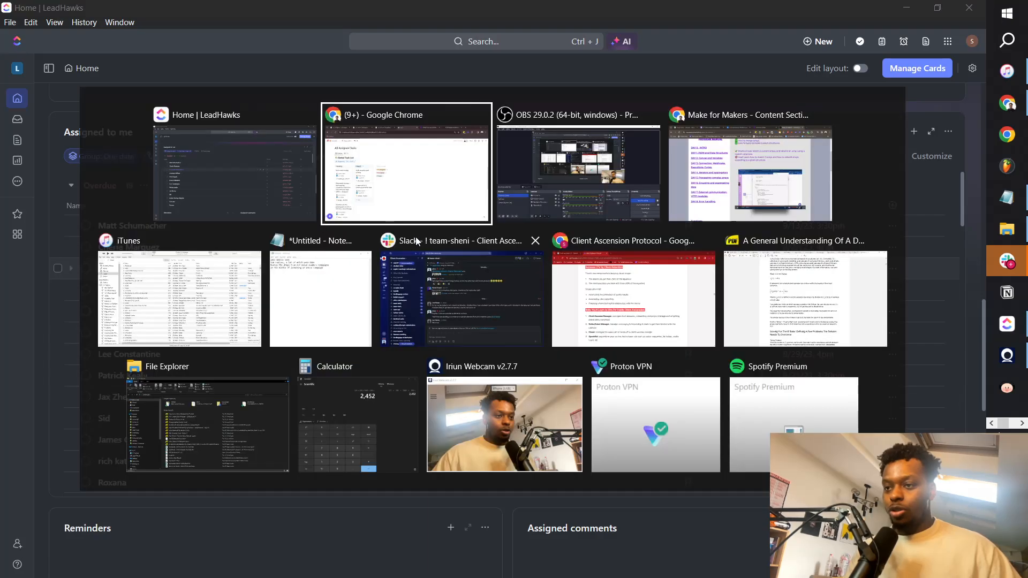
Return to the Global Task List Notifier Flow in Make and check its schedule setting without changing it.
left_click(416, 197)
left_click(626, 14)
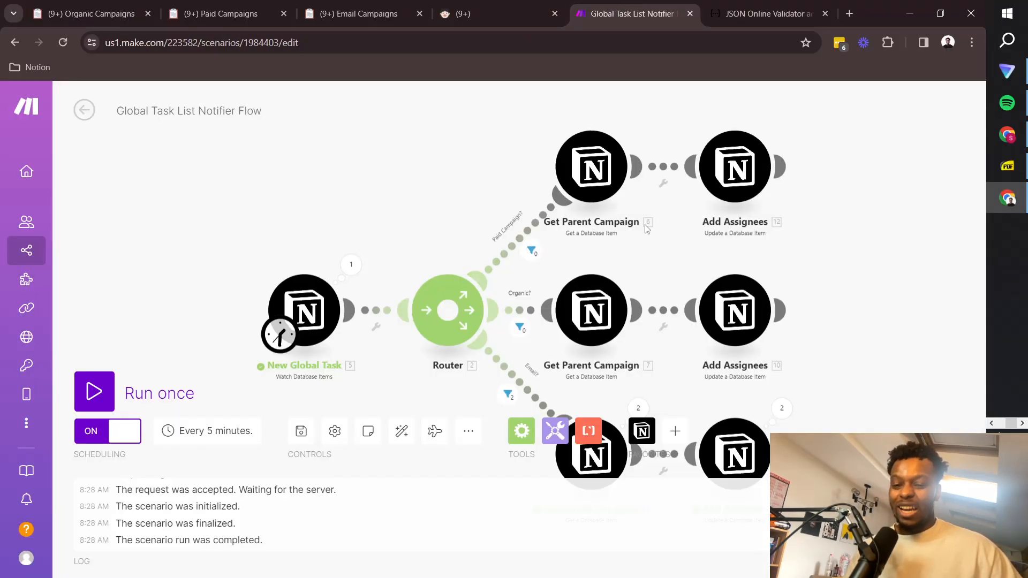
scroll(392, 216, "down", 1)
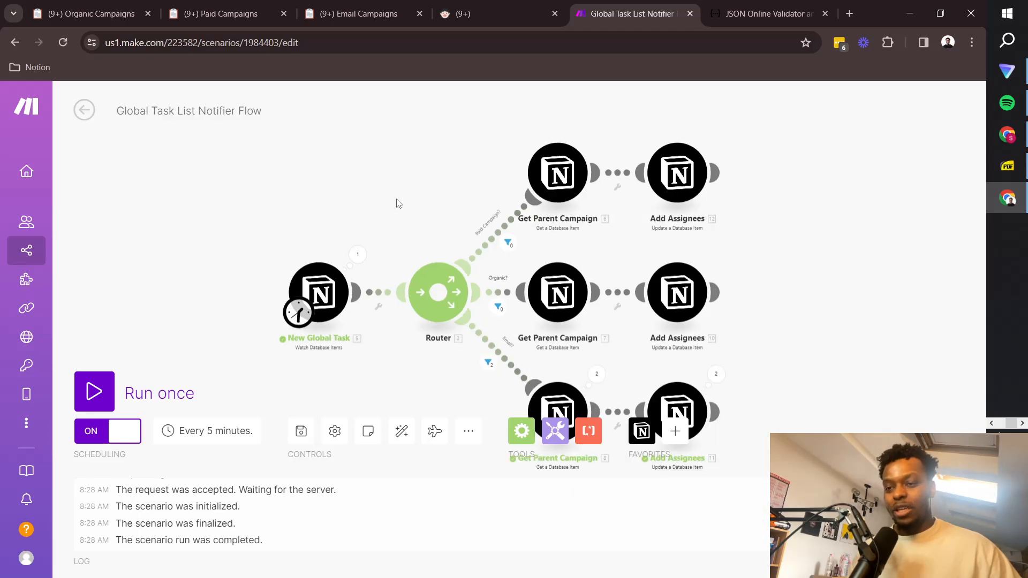
scroll(396, 204, "up", 2)
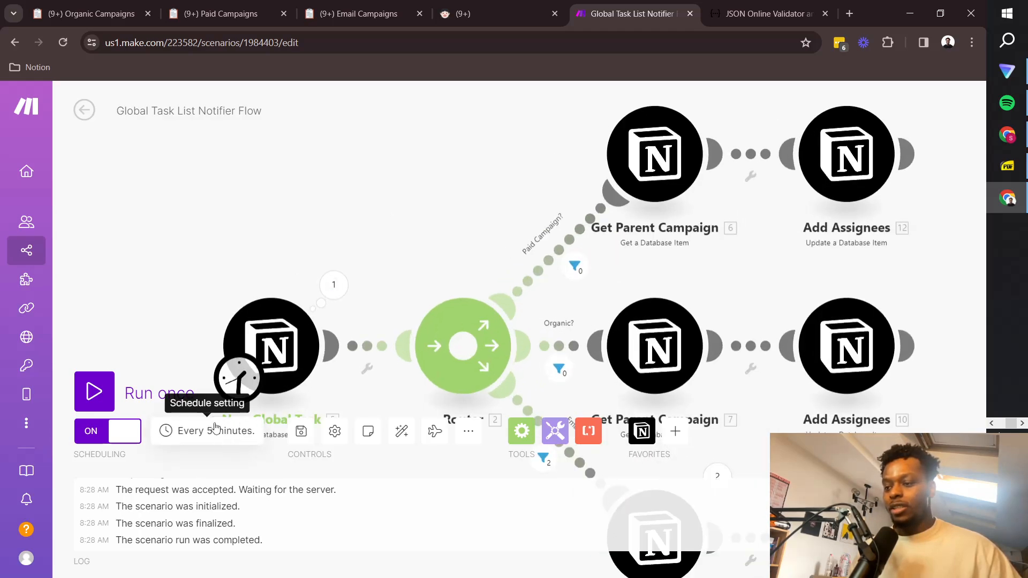
left_click_drag(230, 391, 266, 289)
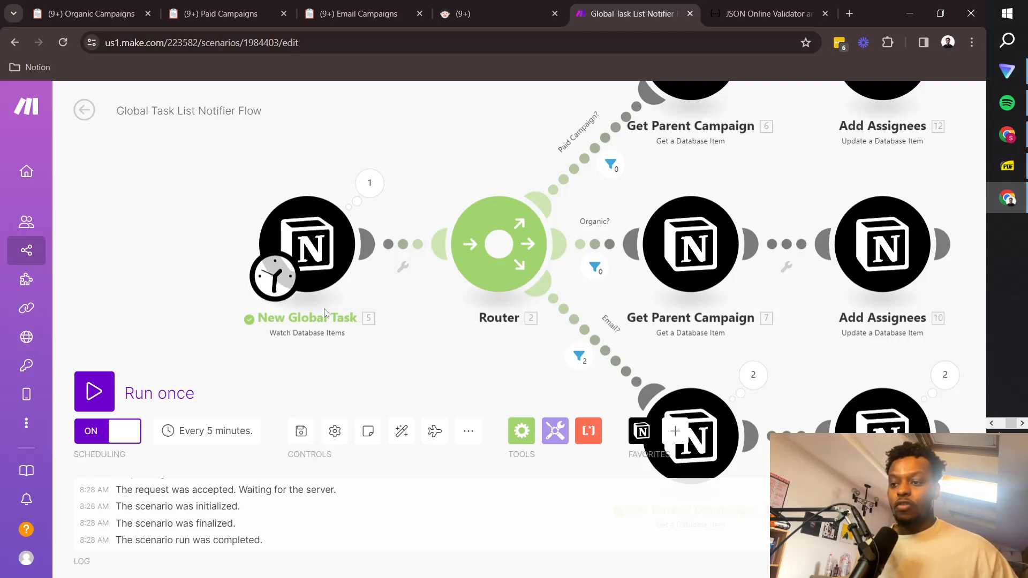
left_click(201, 431)
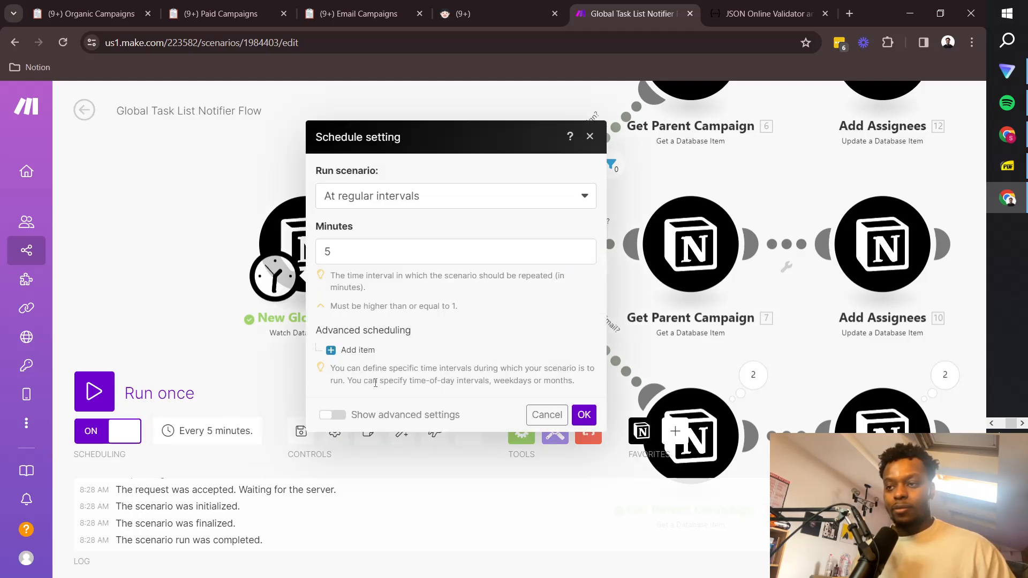
left_click(590, 138)
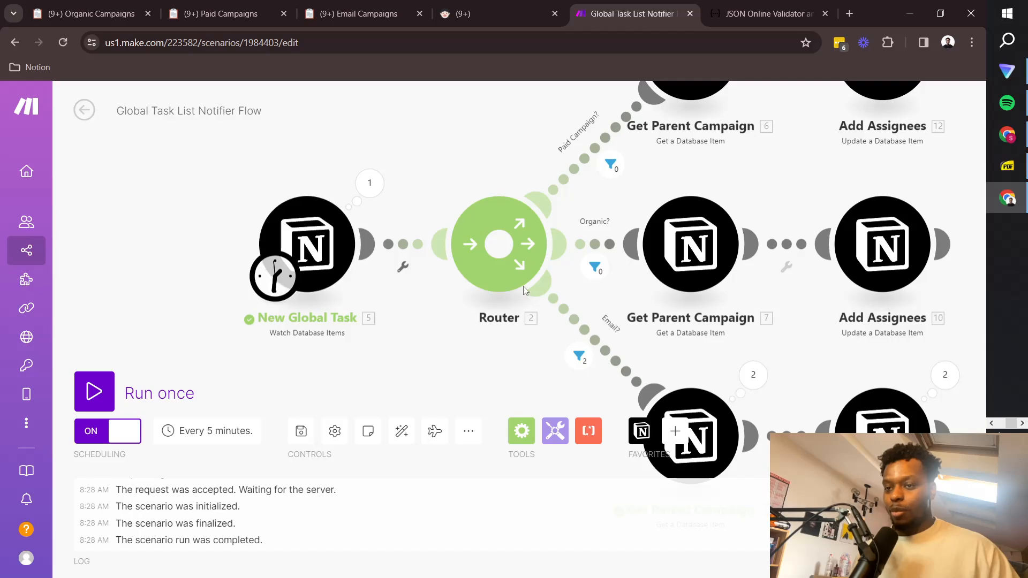
scroll(533, 295, "down", 3)
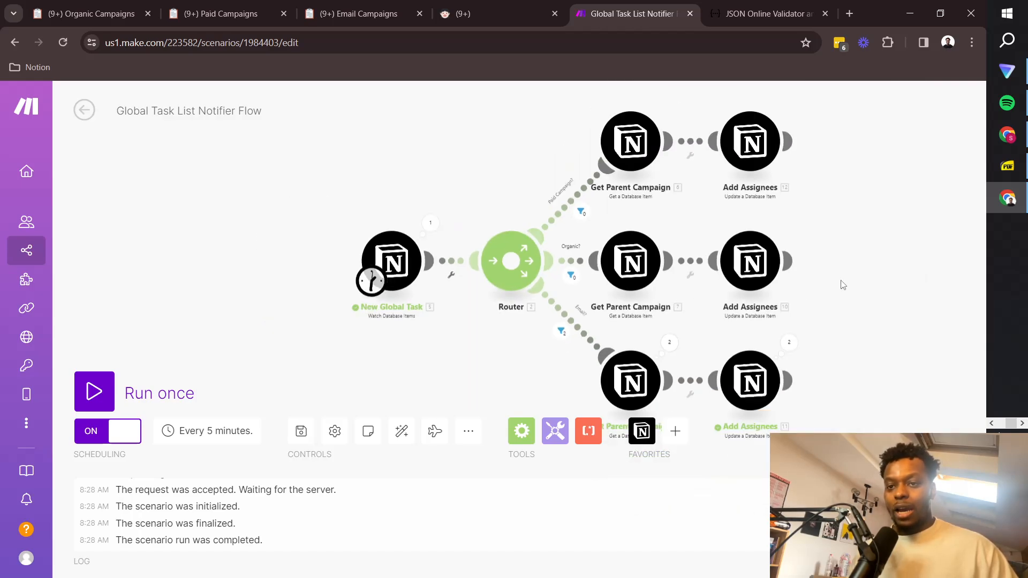
left_click_drag(841, 293, 722, 303)
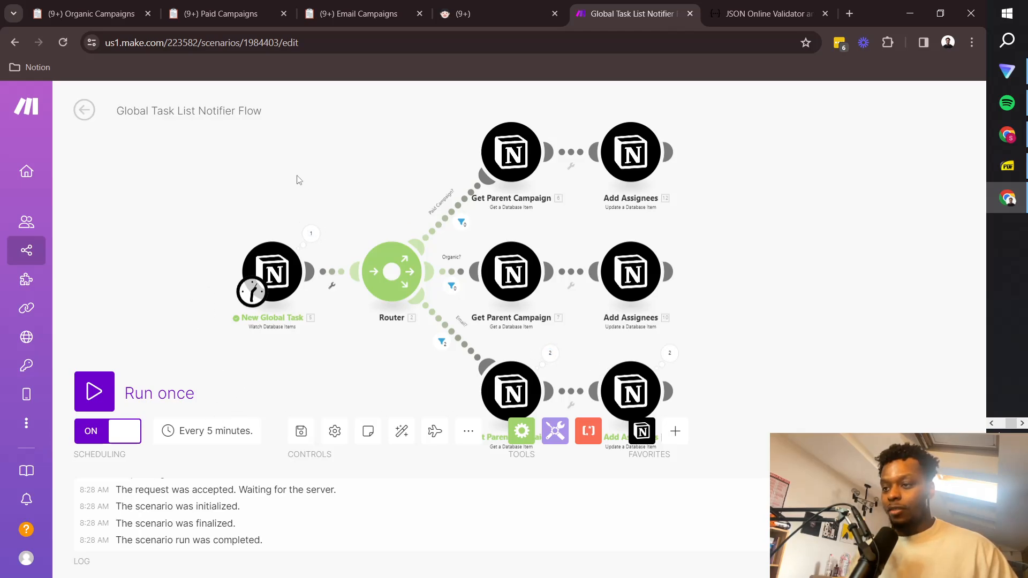
scroll(817, 304, "down", 2)
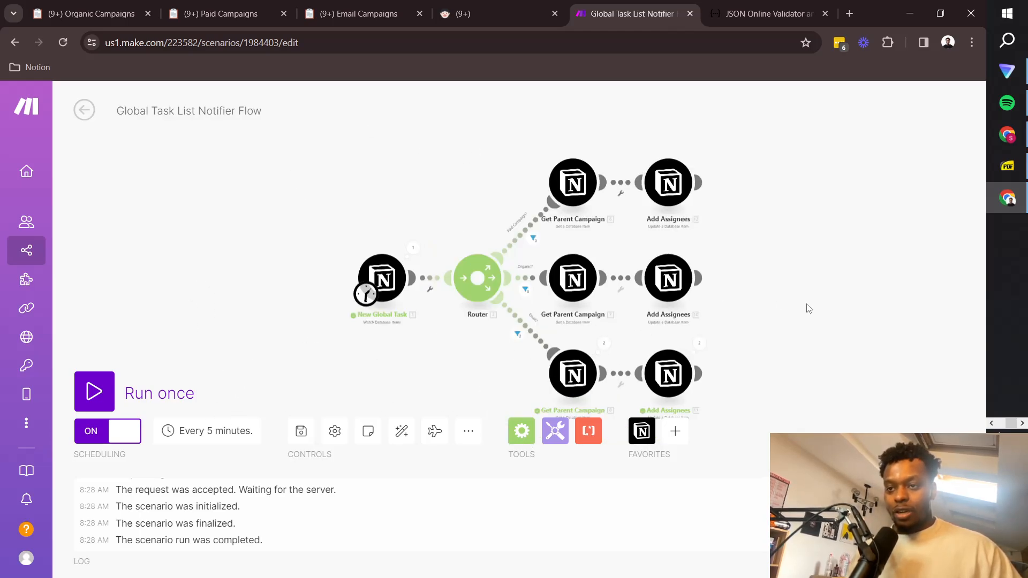
scroll(767, 315, "up", 2)
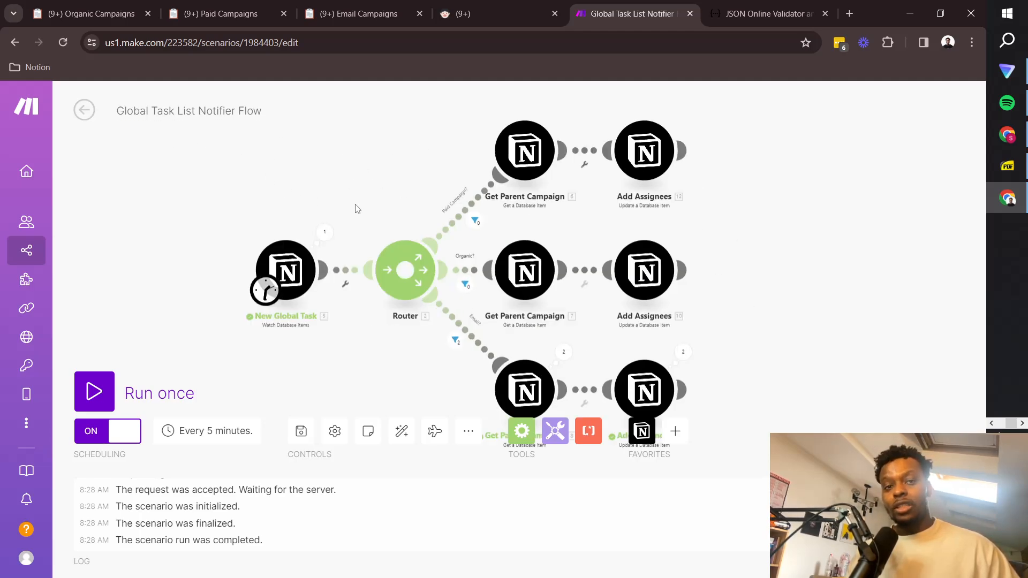
key("alt+Tab")
left_click(600, 212)
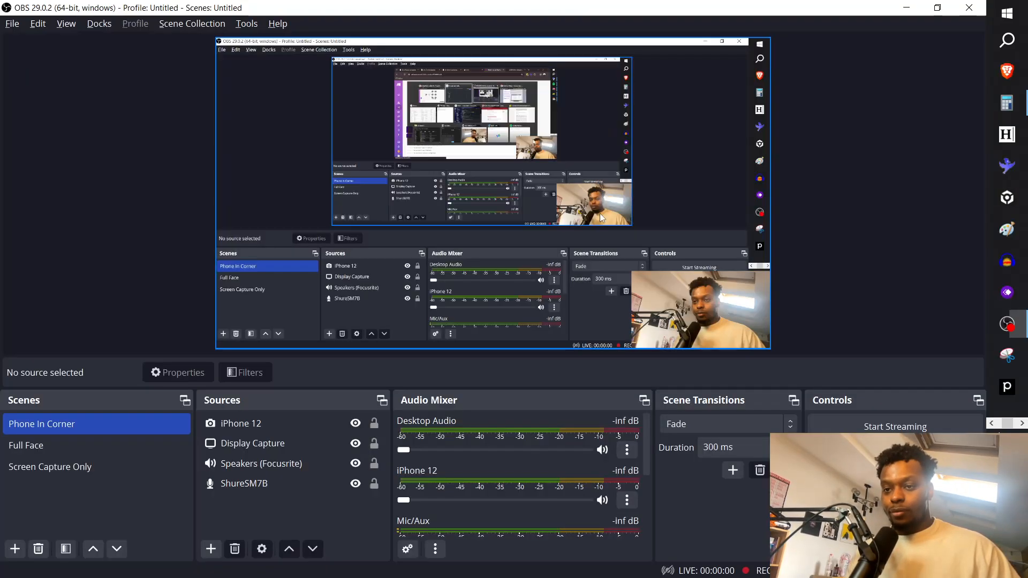